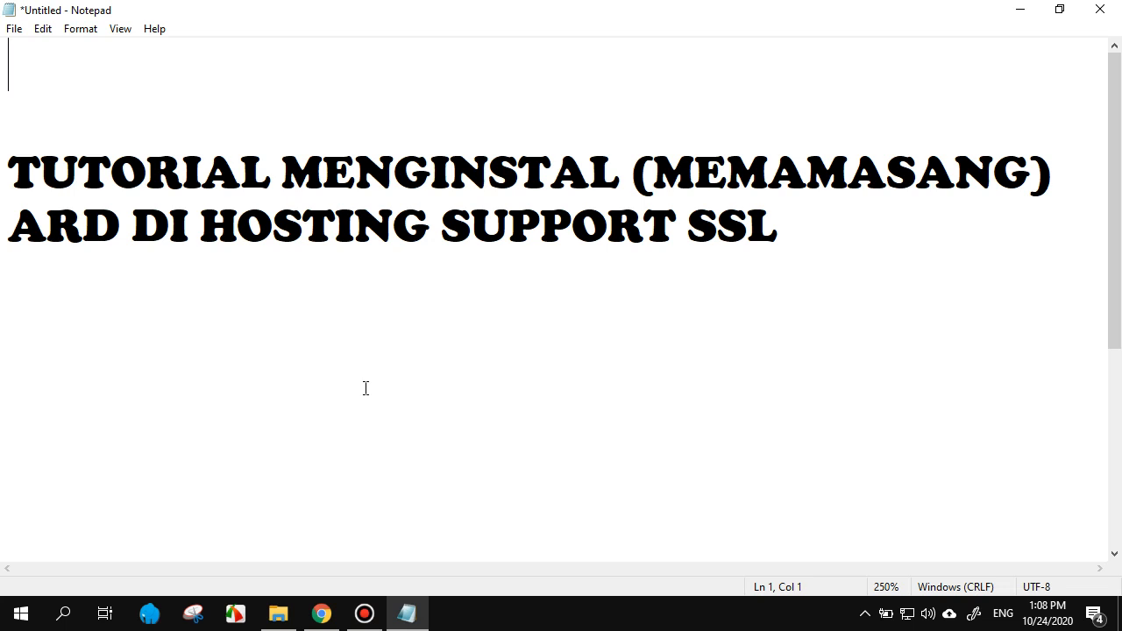
Switch from the Notepad title card to the cPanel main page in Chrome.
click(318, 617)
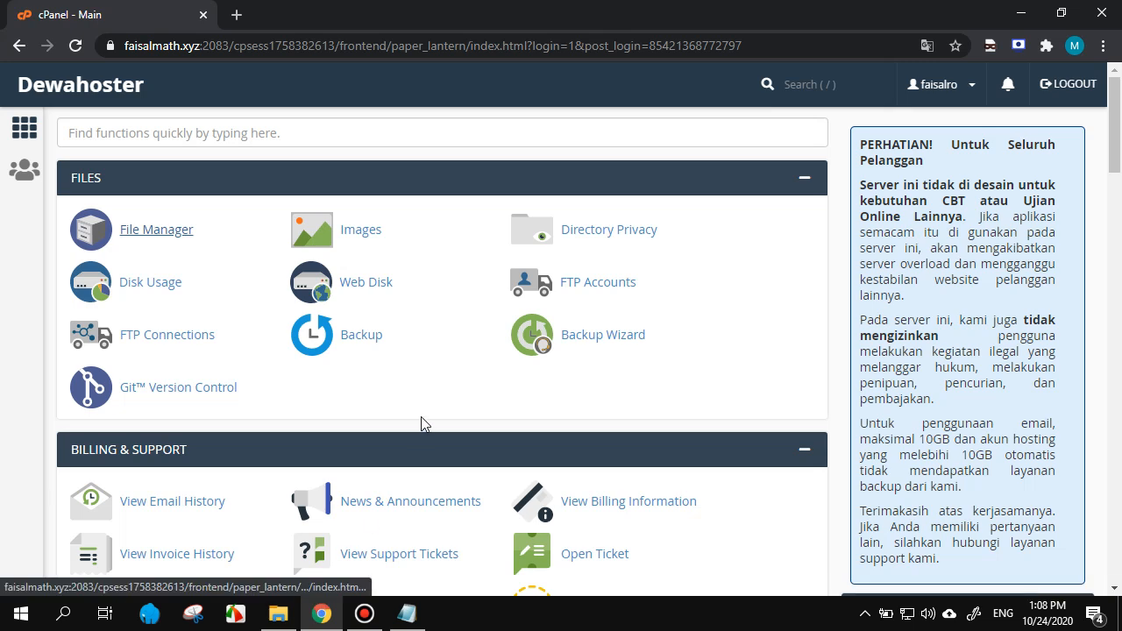
scroll(430, 399, down, 2)
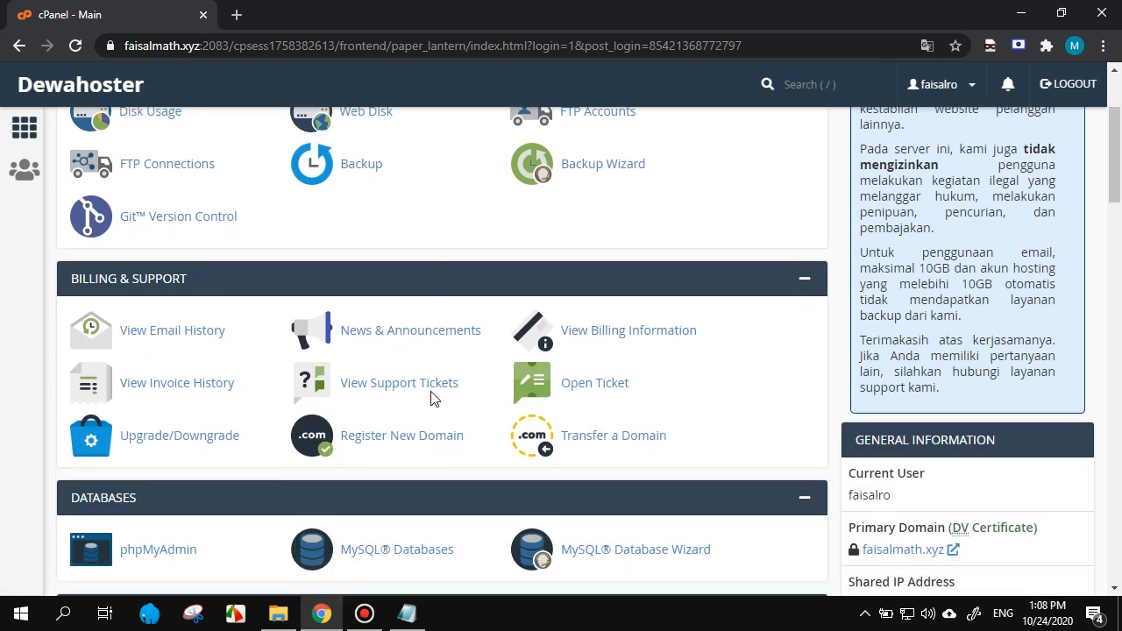
scroll(430, 398, down, 2)
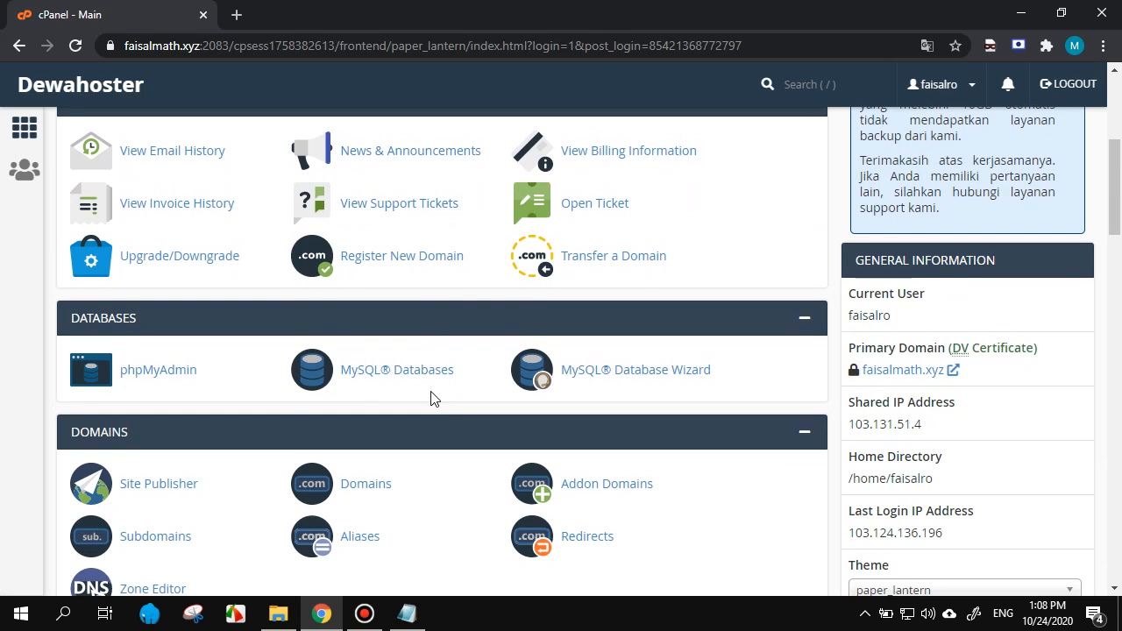
scroll(431, 399, down, 1)
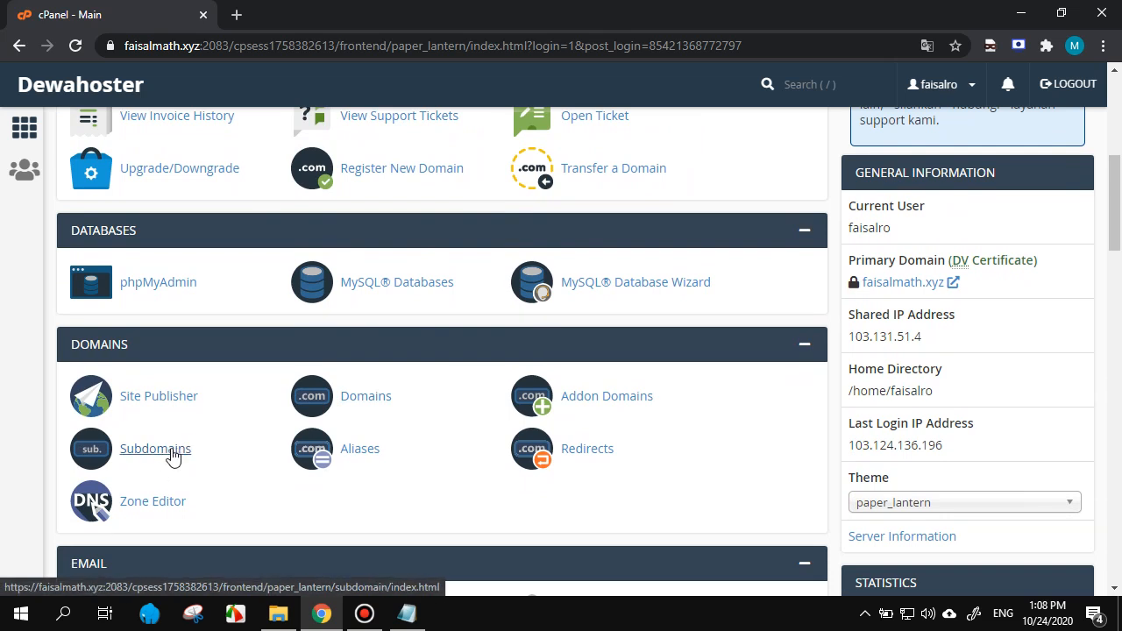
Open Subdomains and enter 'demoard' in lowercase as the new subdomain name.
click(173, 453)
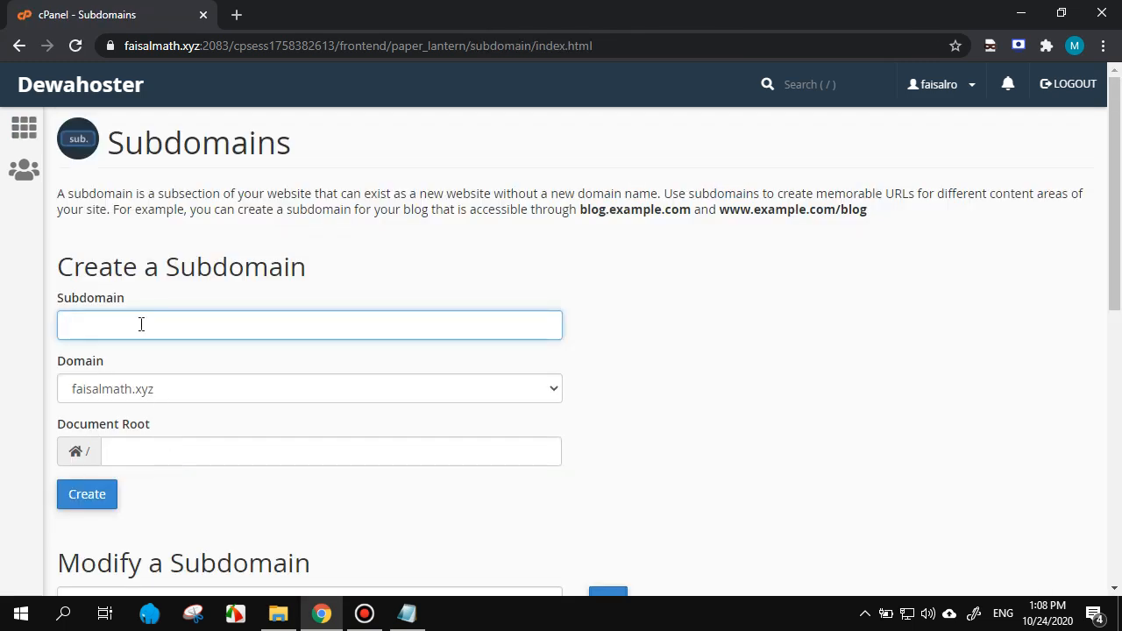
click(141, 324)
text(D)
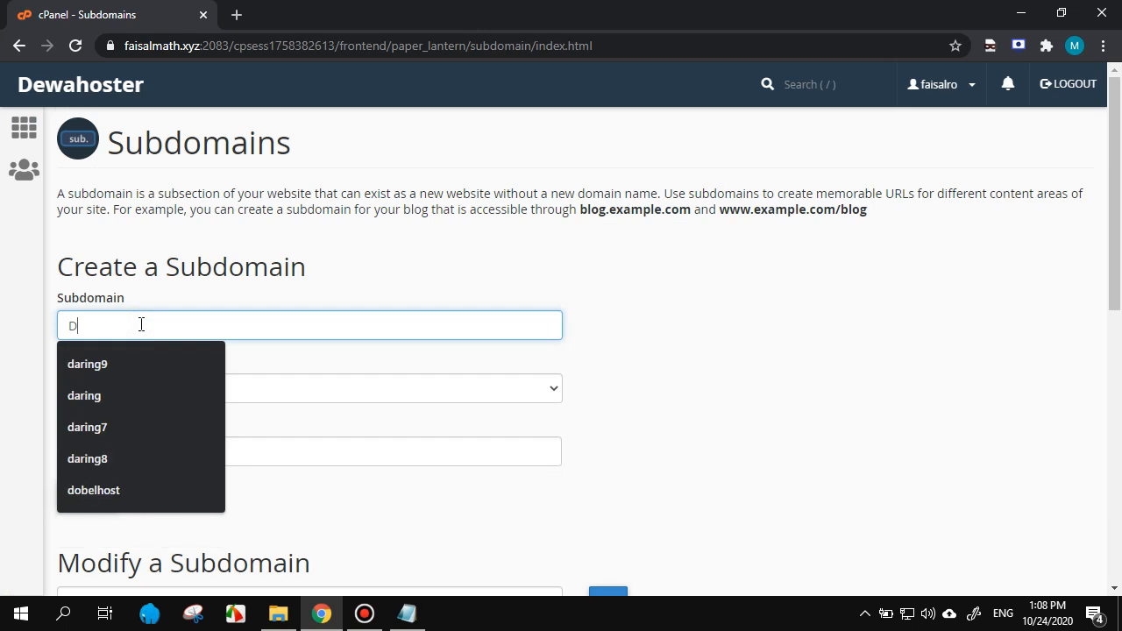
key(BackSpace)
key(Caps_Lock)
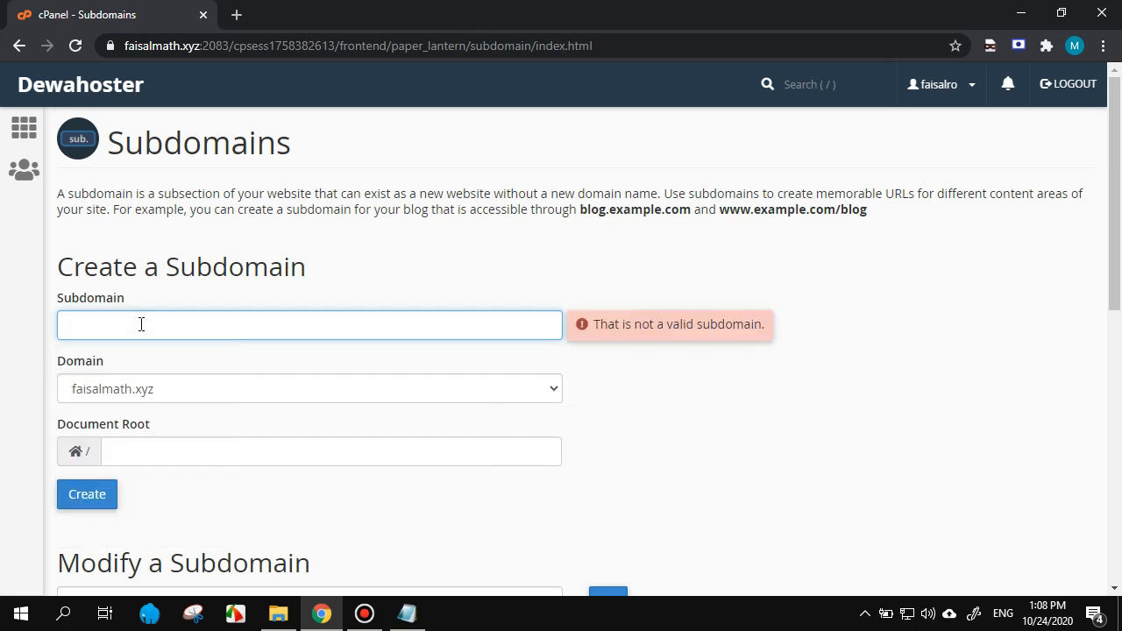
text(demoard)
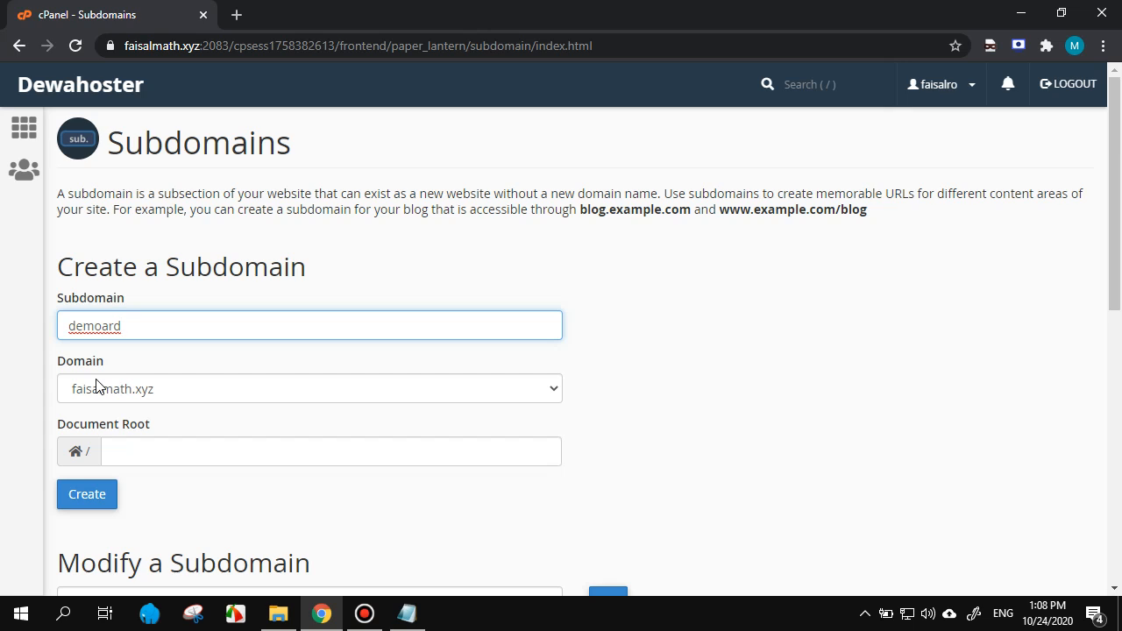
Keep faisalmath.xyz as the parent domain and create the demoard subdomain.
click(159, 391)
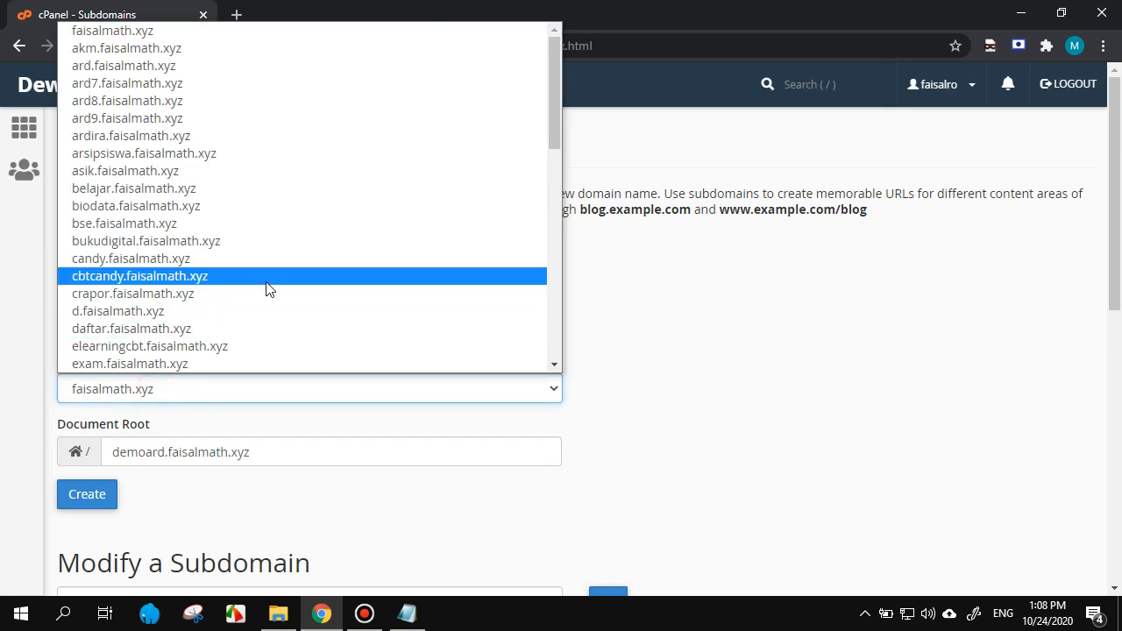
scroll(268, 285, down, 7)
scroll(210, 333, up, 2)
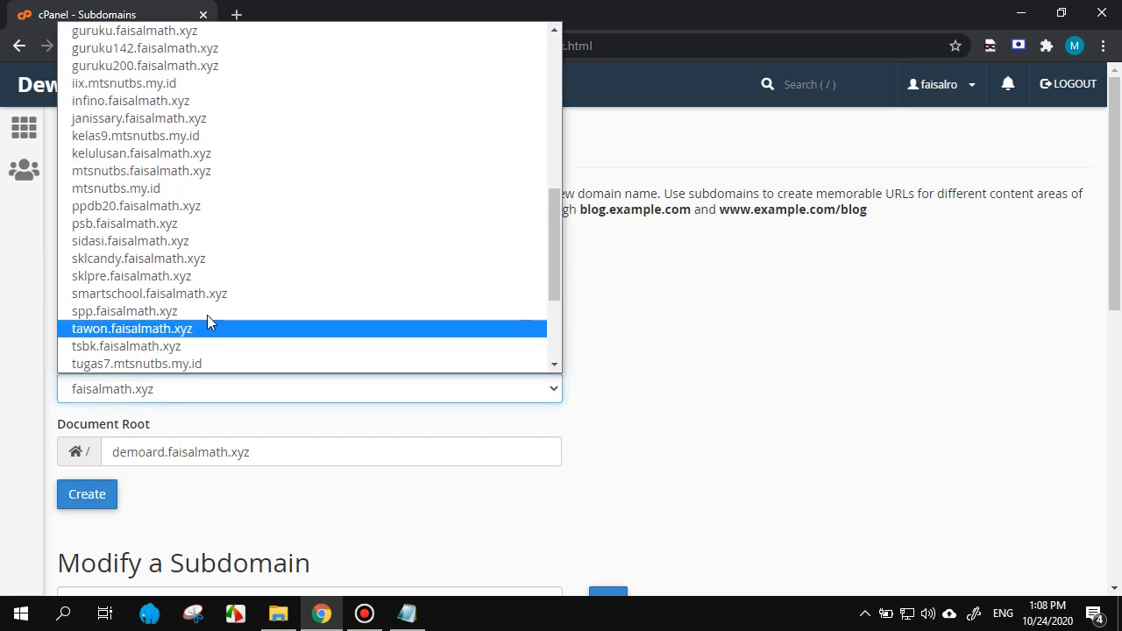
scroll(359, 226, up, 5)
click(290, 31)
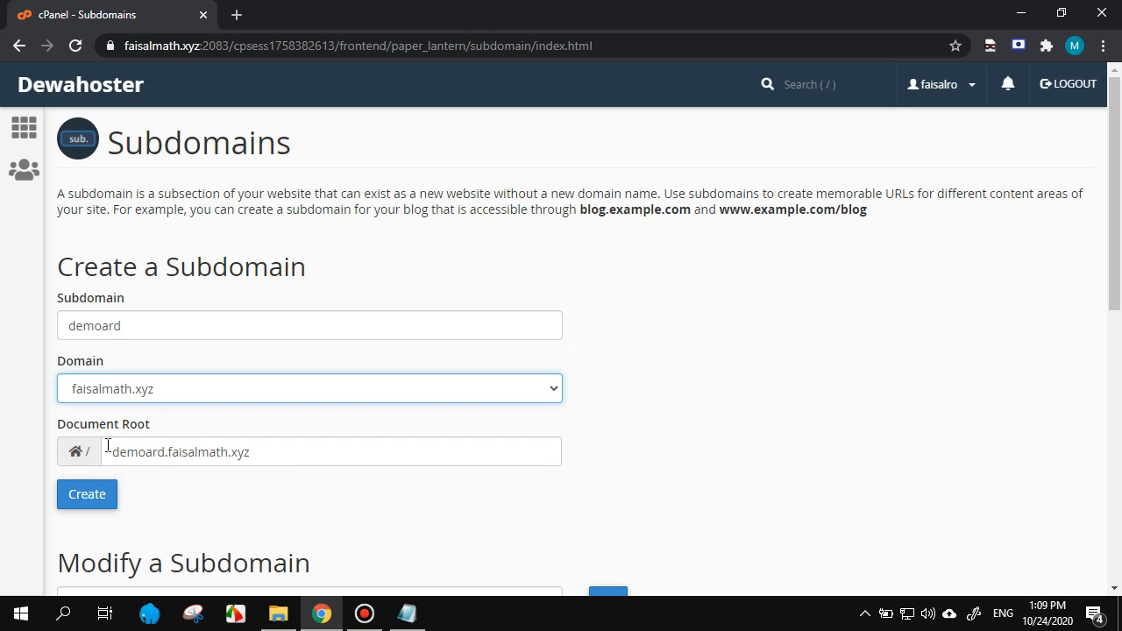
scroll(386, 453, down, 2)
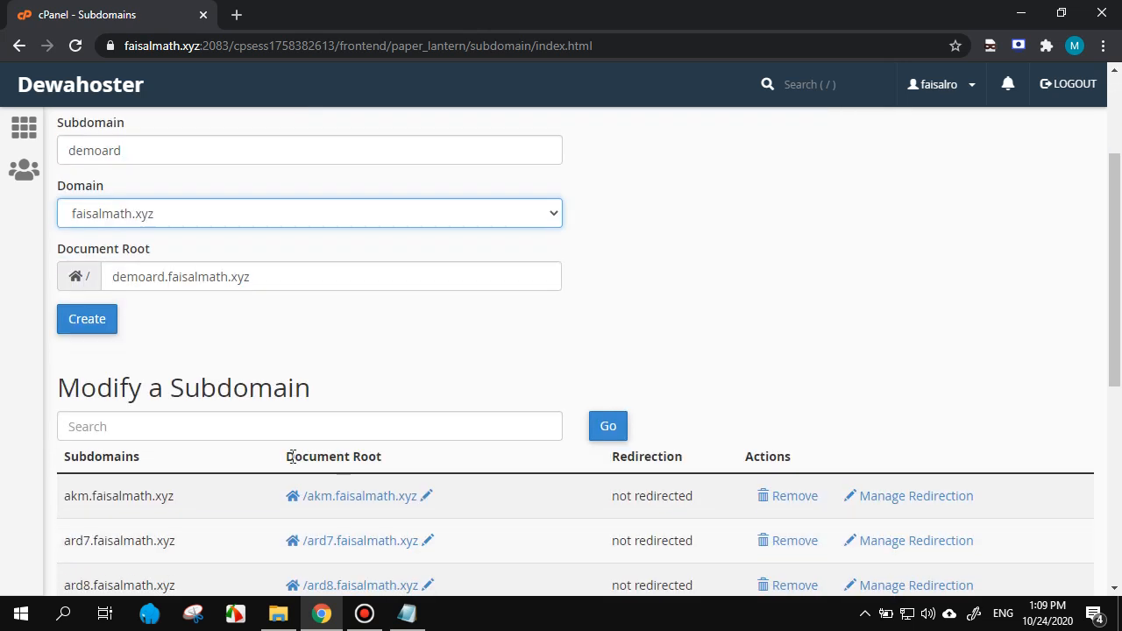
click(88, 333)
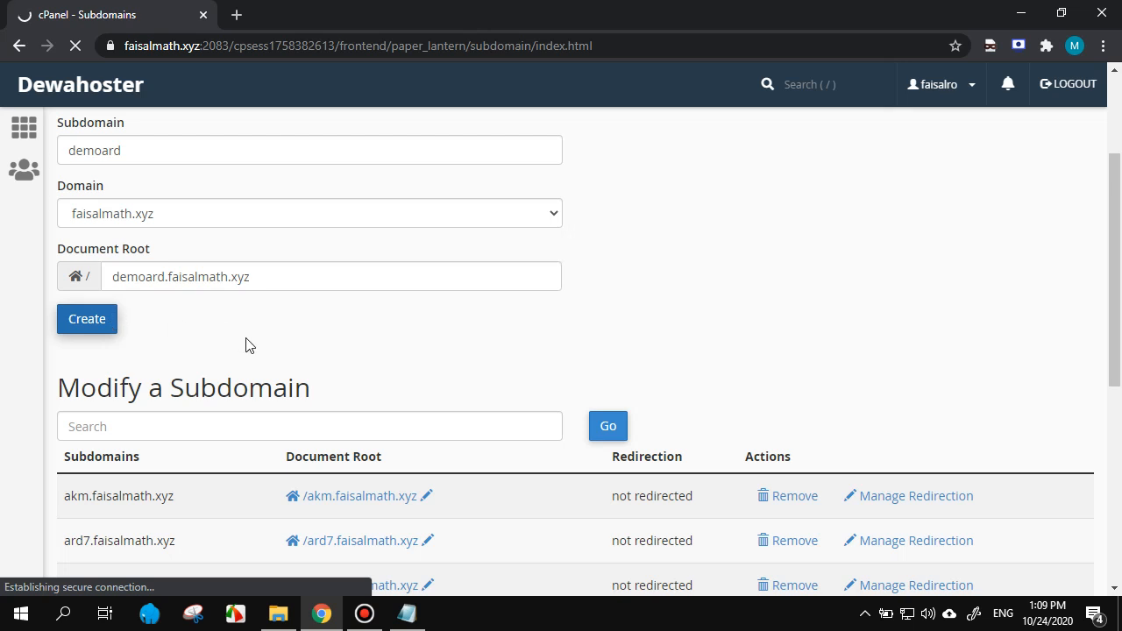
scroll(247, 345, up, 1)
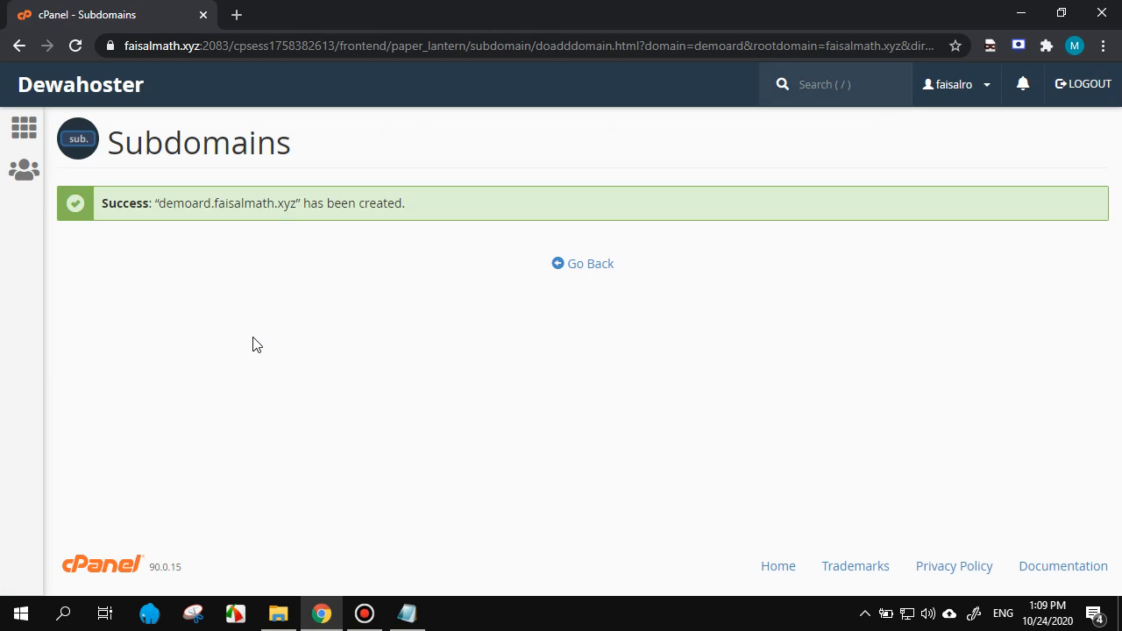
click(608, 268)
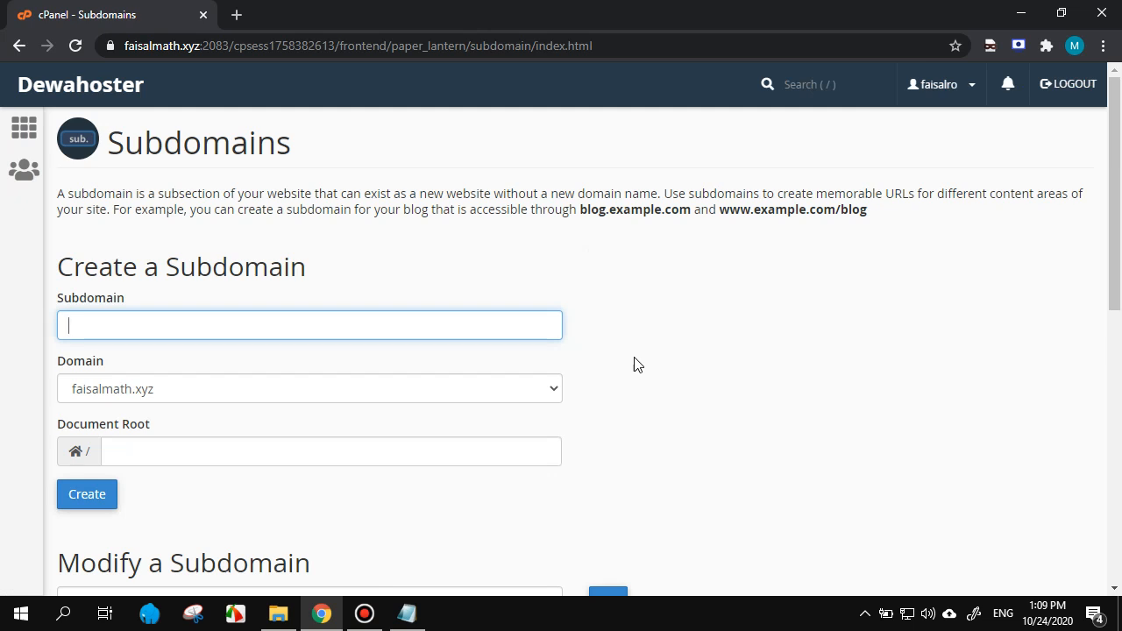
Scroll through the existing subdomains (ard, ardira, asik, belajar, biodata) and back to the form.
scroll(748, 351, down, 6)
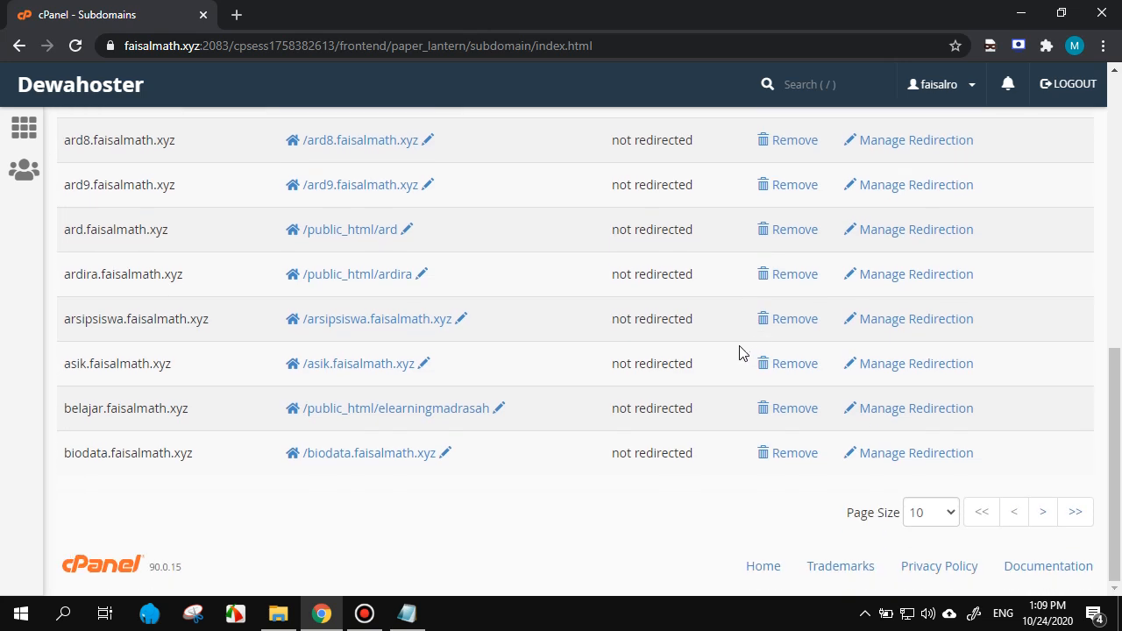
scroll(739, 353, up, 15)
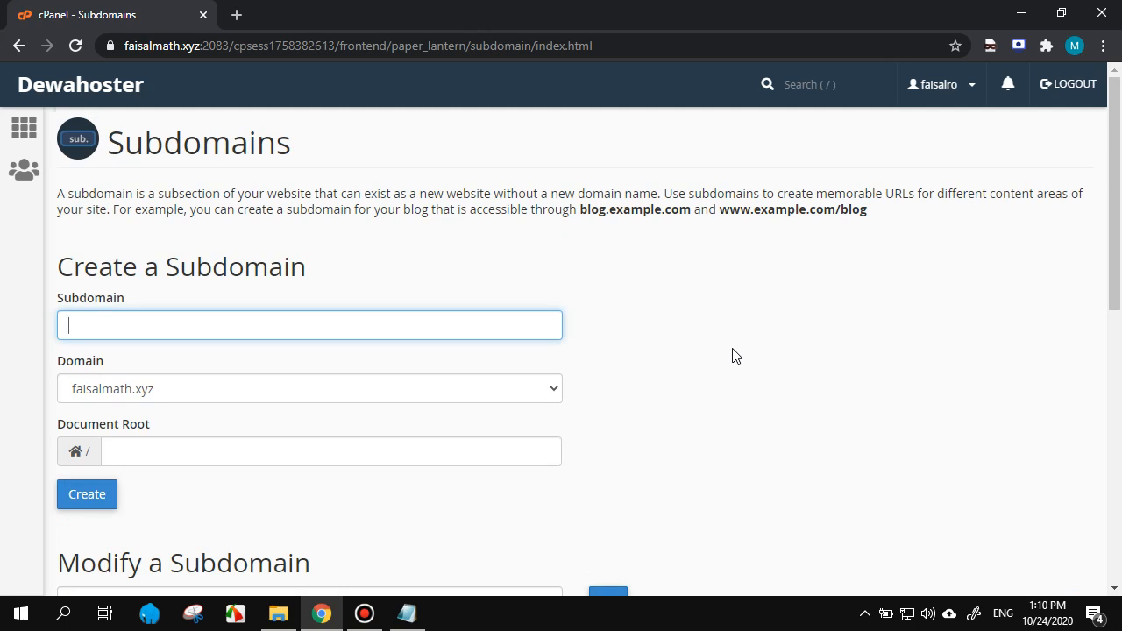
scroll(518, 339, down, 5)
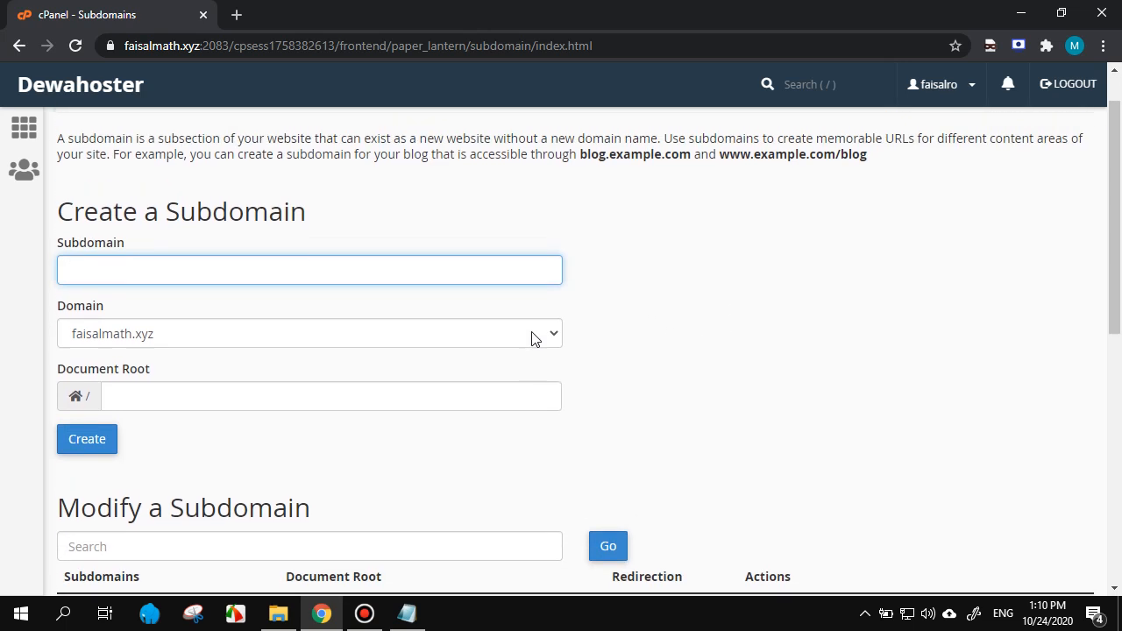
scroll(526, 340, up, 5)
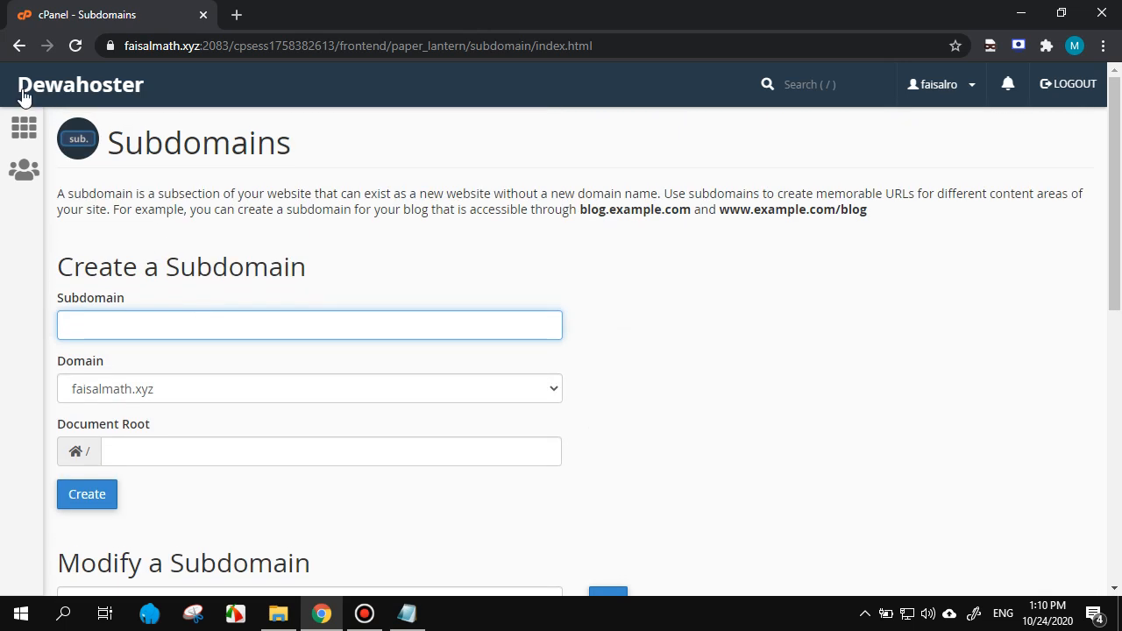
From cPanel home, open MySQL Databases and create the database demoard (faisalro_demoard).
click(24, 129)
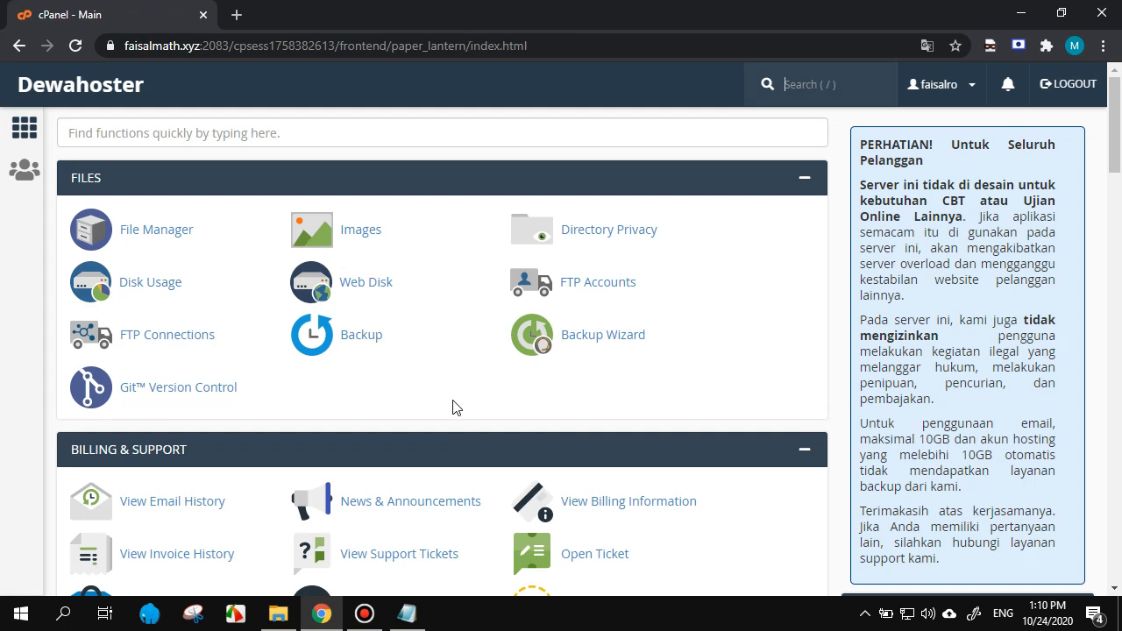
scroll(452, 406, down, 1)
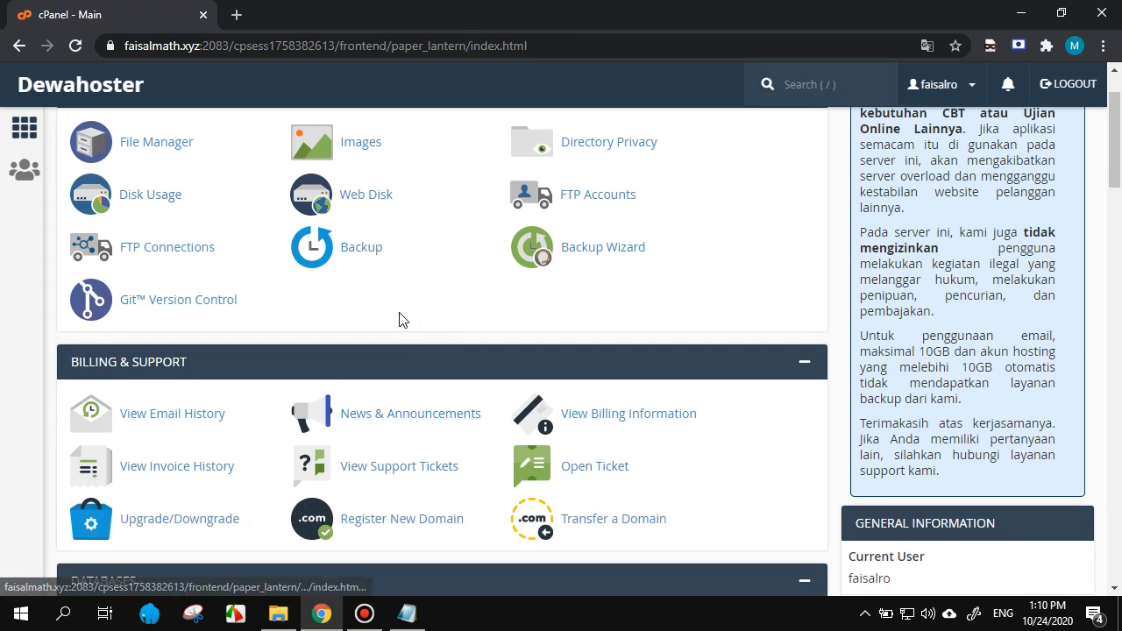
scroll(399, 313, up, 1)
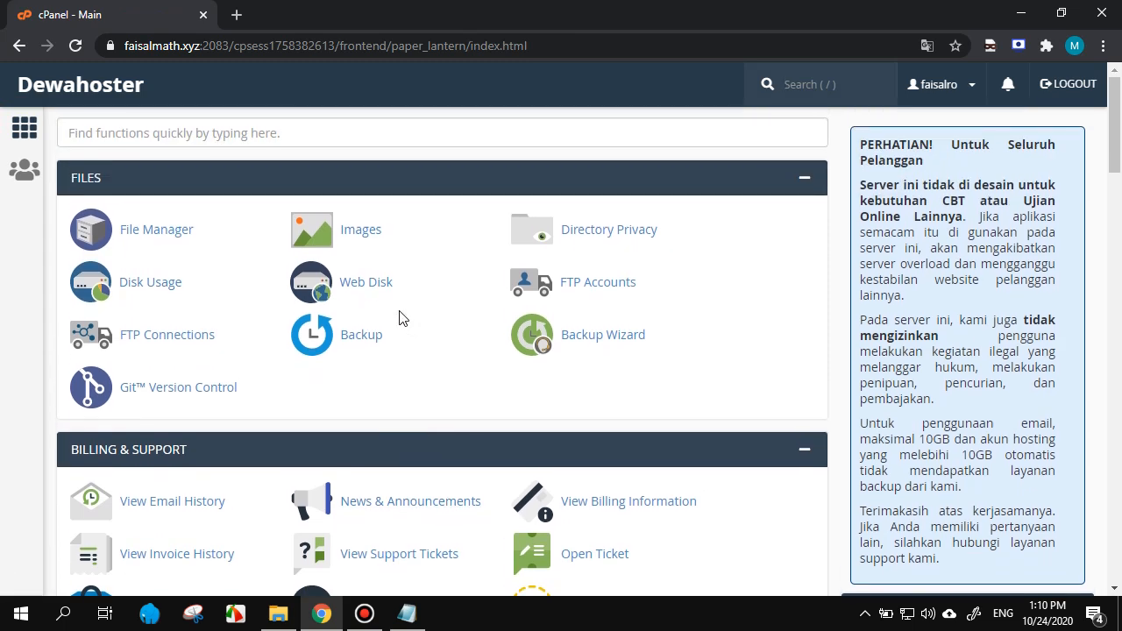
scroll(399, 313, down, 5)
scroll(399, 310, down, 3)
scroll(396, 328, up, 2)
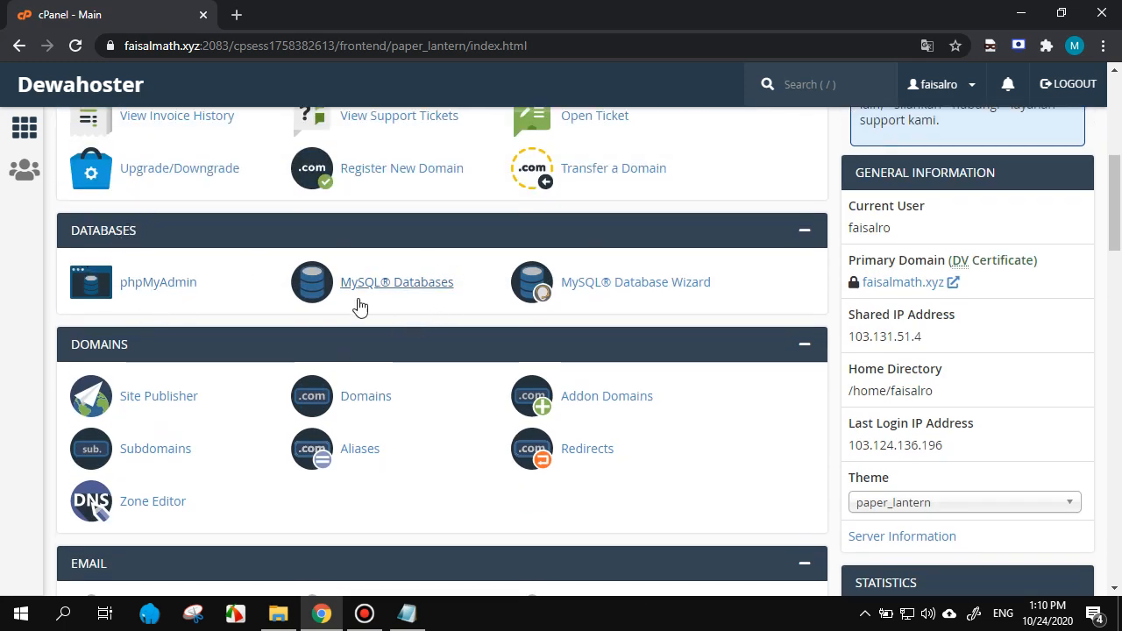
click(383, 289)
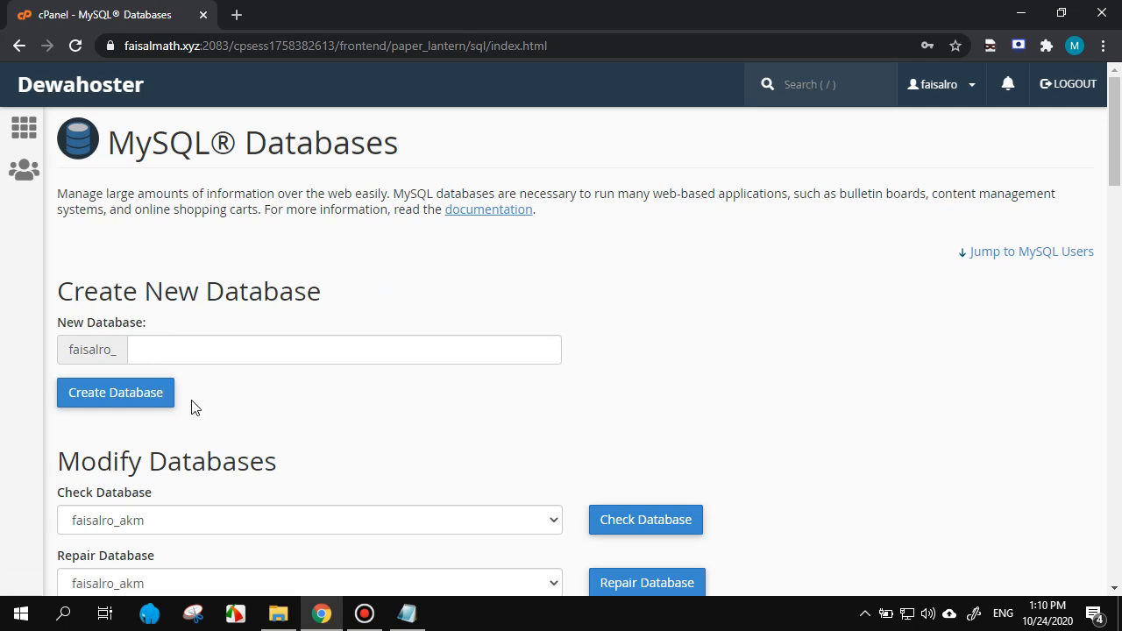
click(181, 355)
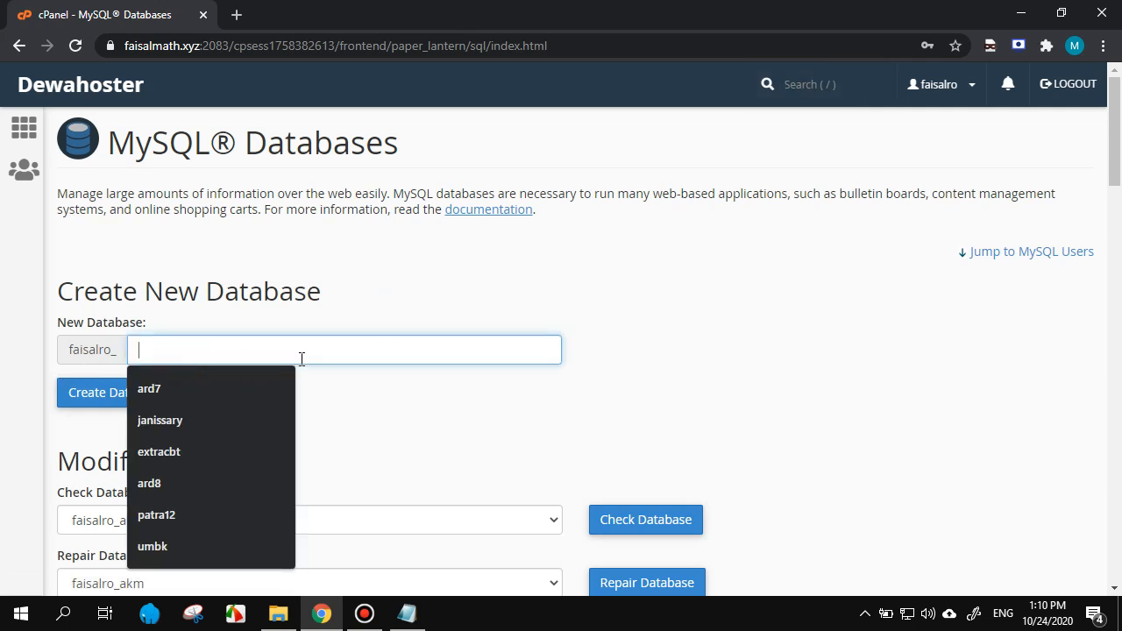
text(demoa)
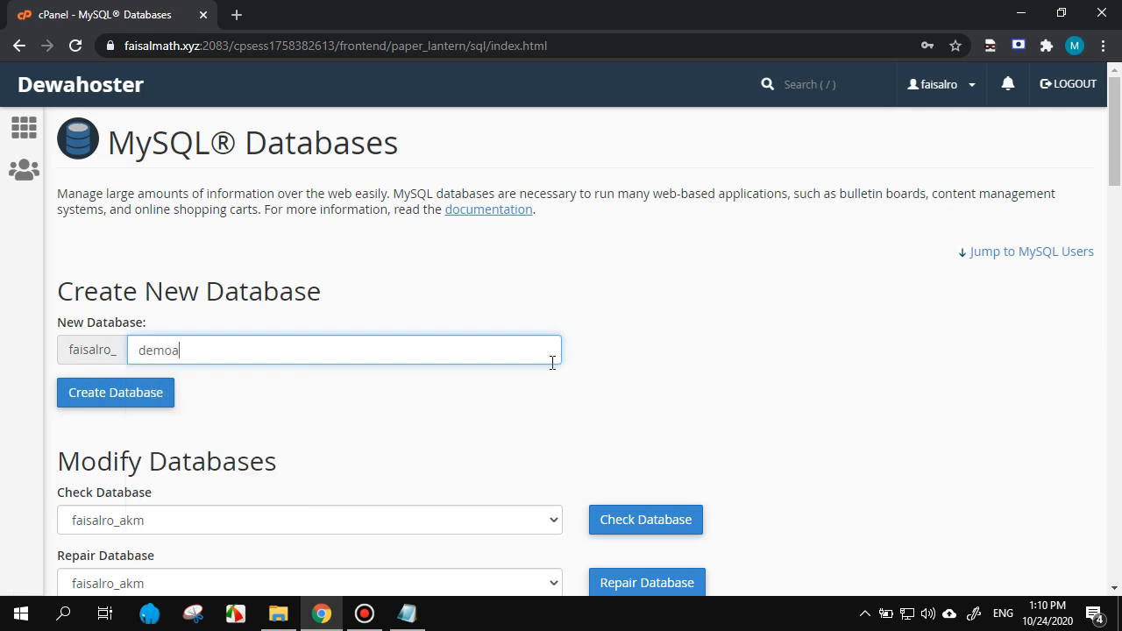
text(rd)
click(100, 391)
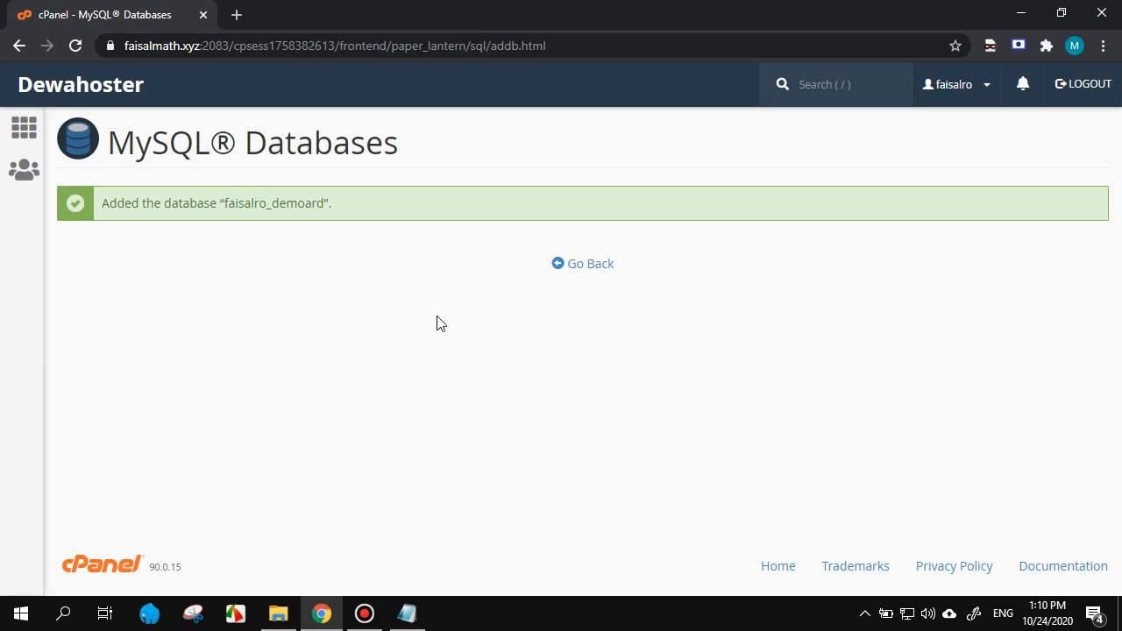
Search Current Databases for demoard to confirm the new database is listed.
click(578, 272)
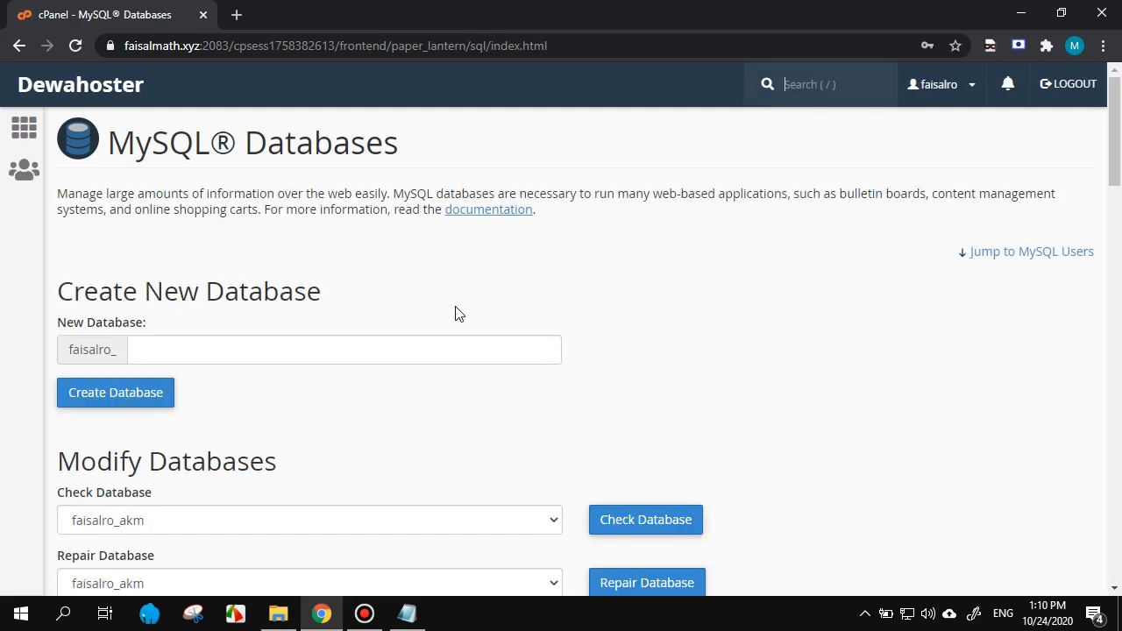
scroll(455, 307, down, 15)
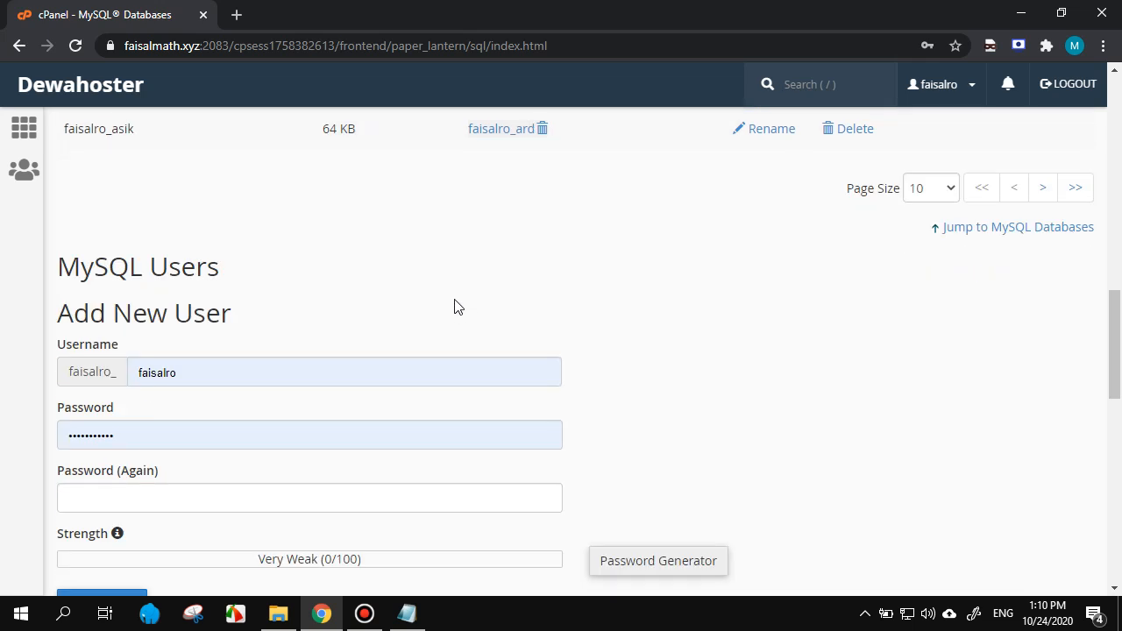
scroll(455, 307, up, 7)
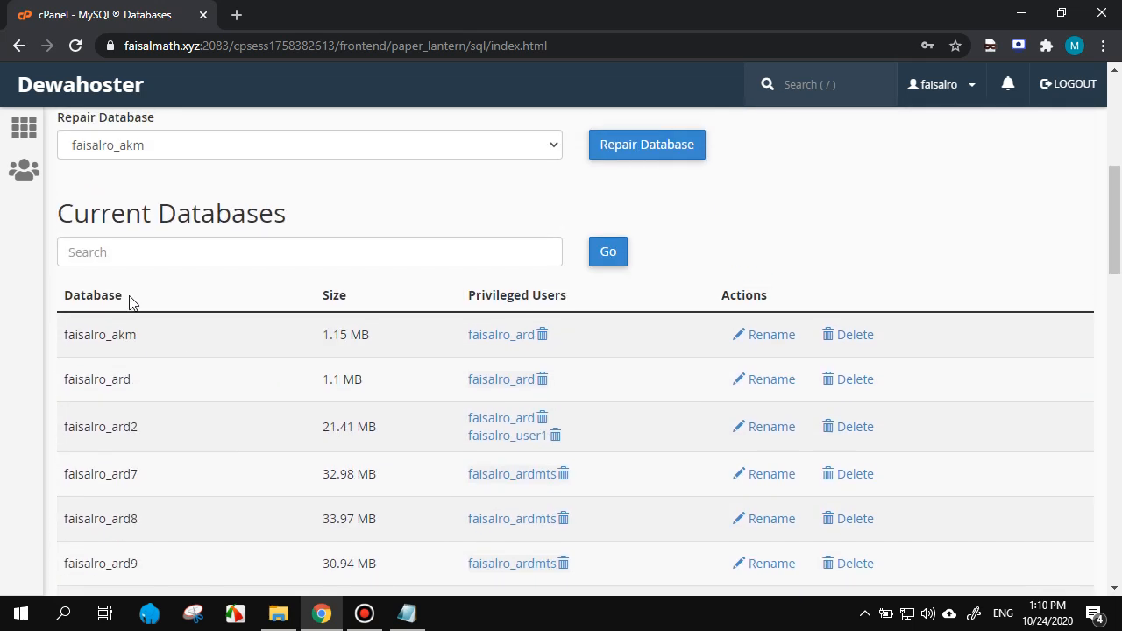
scroll(131, 289, down, 5)
scroll(151, 364, down, 1)
scroll(151, 364, up, 4)
scroll(143, 288, up, 1)
scroll(136, 307, down, 3)
scroll(136, 308, up, 3)
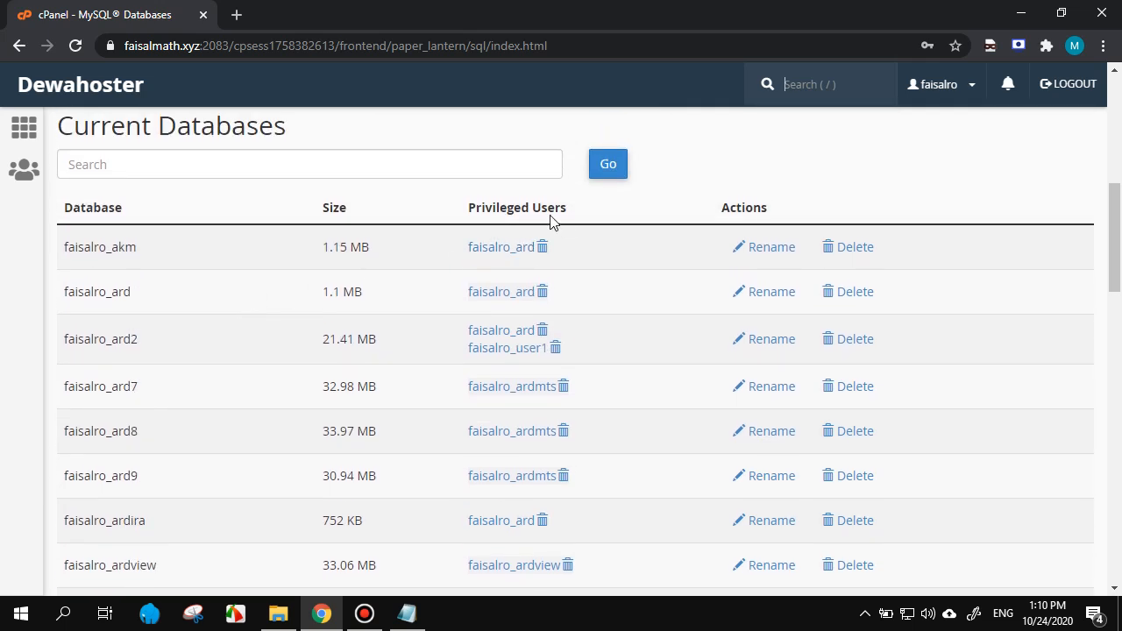
click(193, 165)
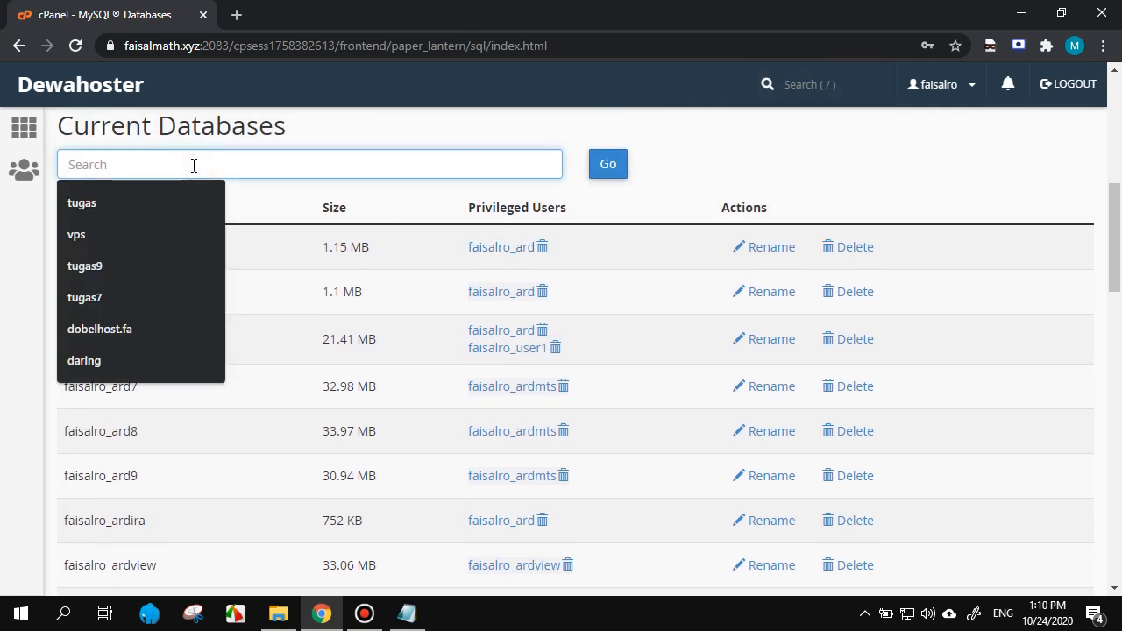
text(demo)
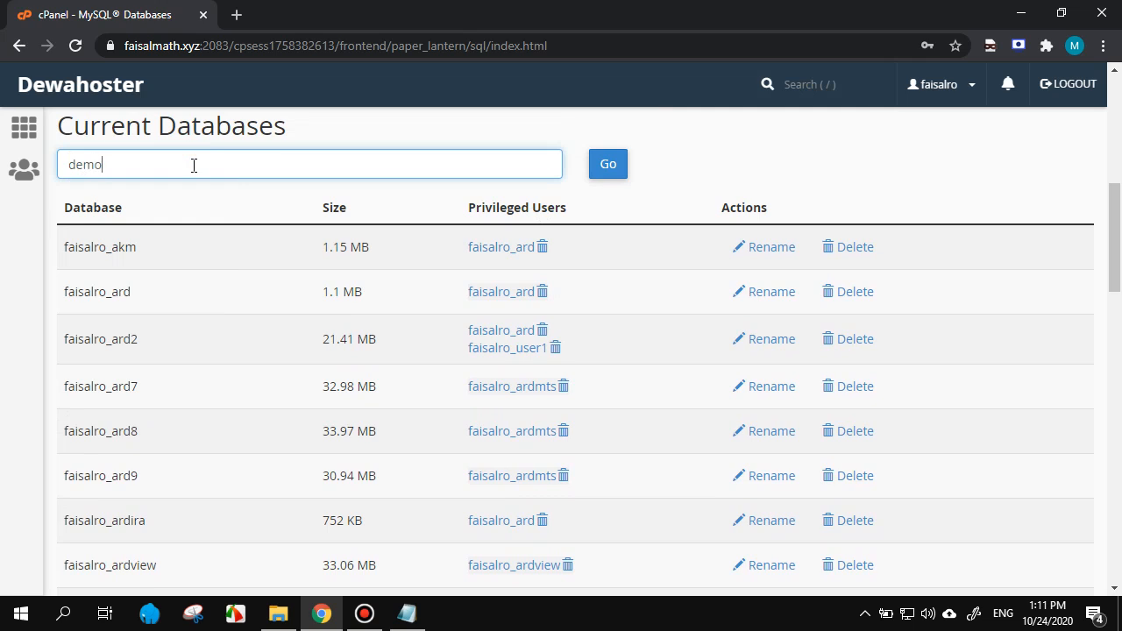
text(ard)
key(Return)
scroll(481, 424, down, 5)
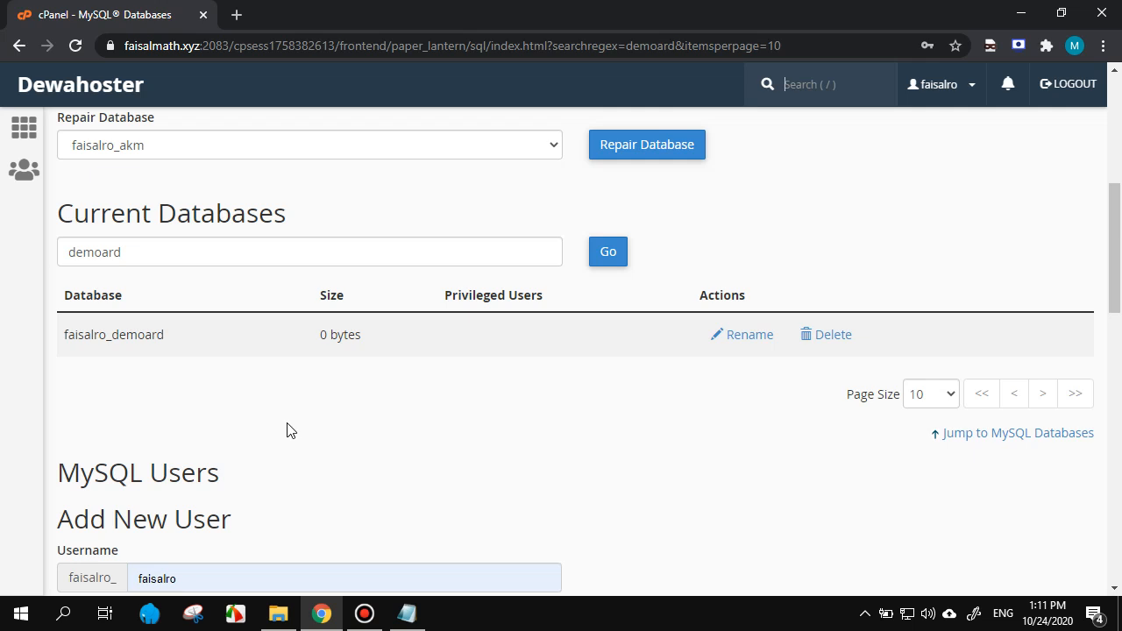
scroll(290, 425, down, 1)
scroll(275, 386, down, 2)
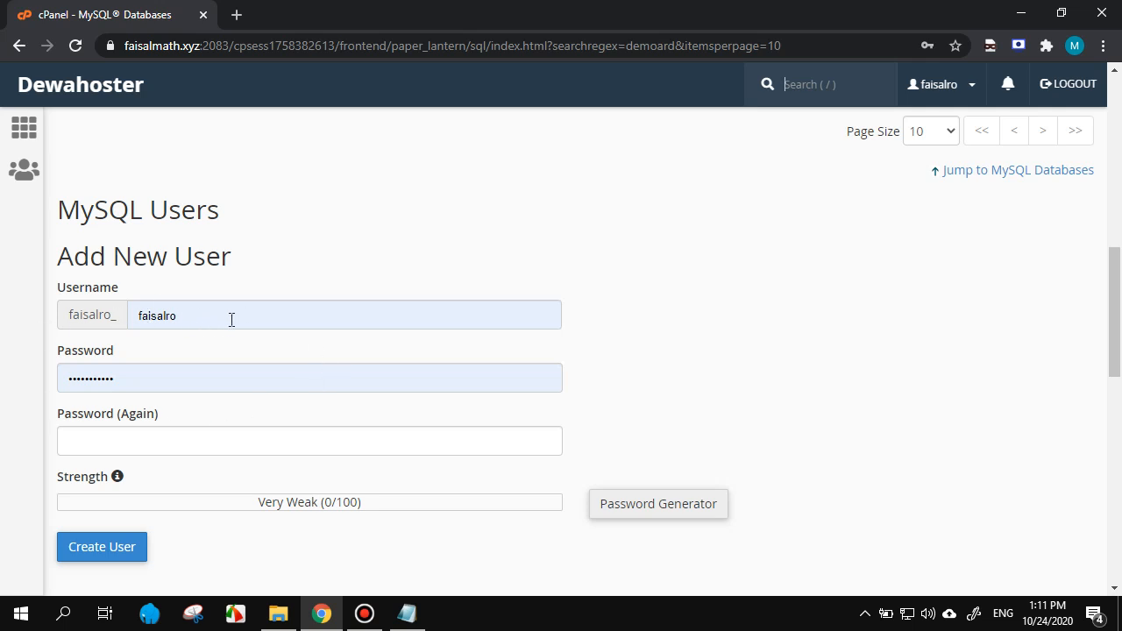
Create the MySQL user demoard, entering its password twice.
click(232, 319)
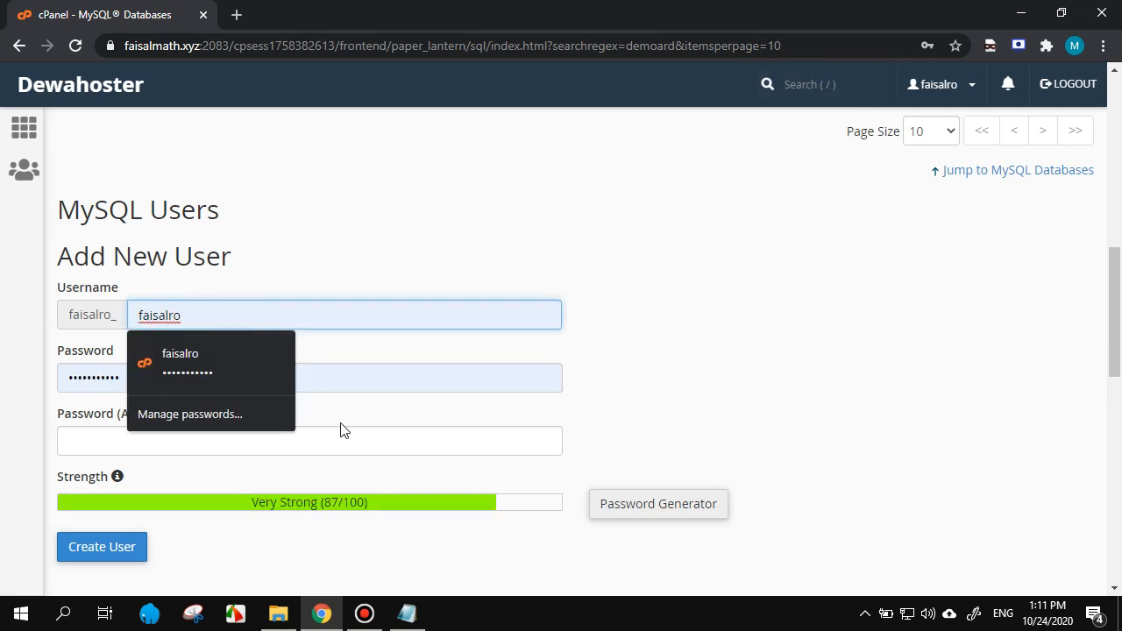
key(BackSpace)
key(BackSpace)
key(BackSpace)
key(BackSpace)
key(BackSpace)
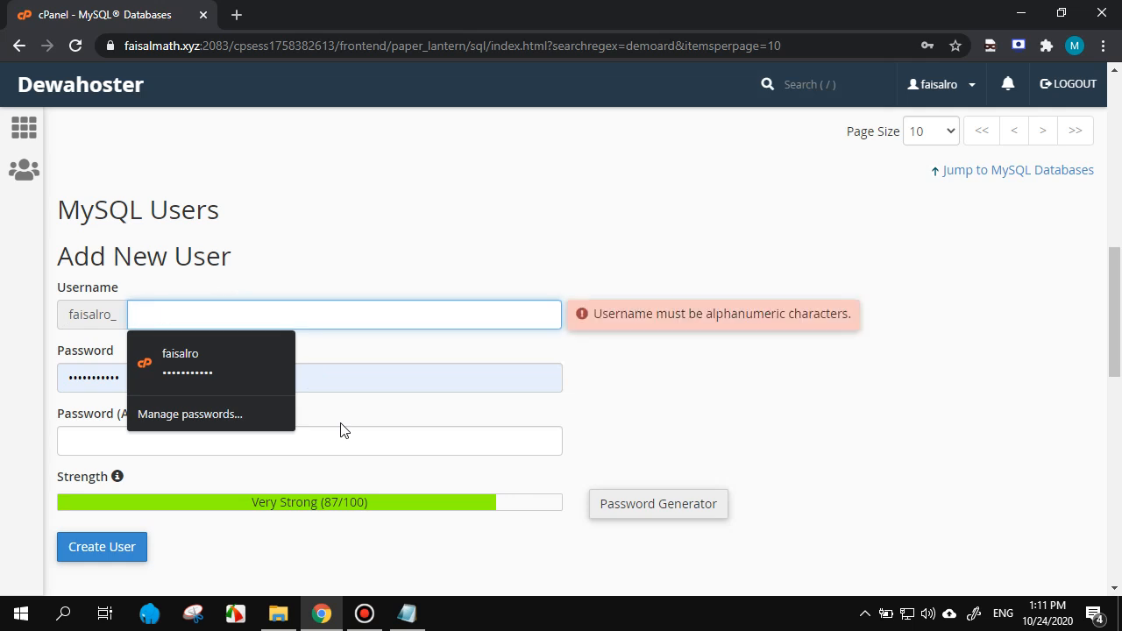
text(demoard)
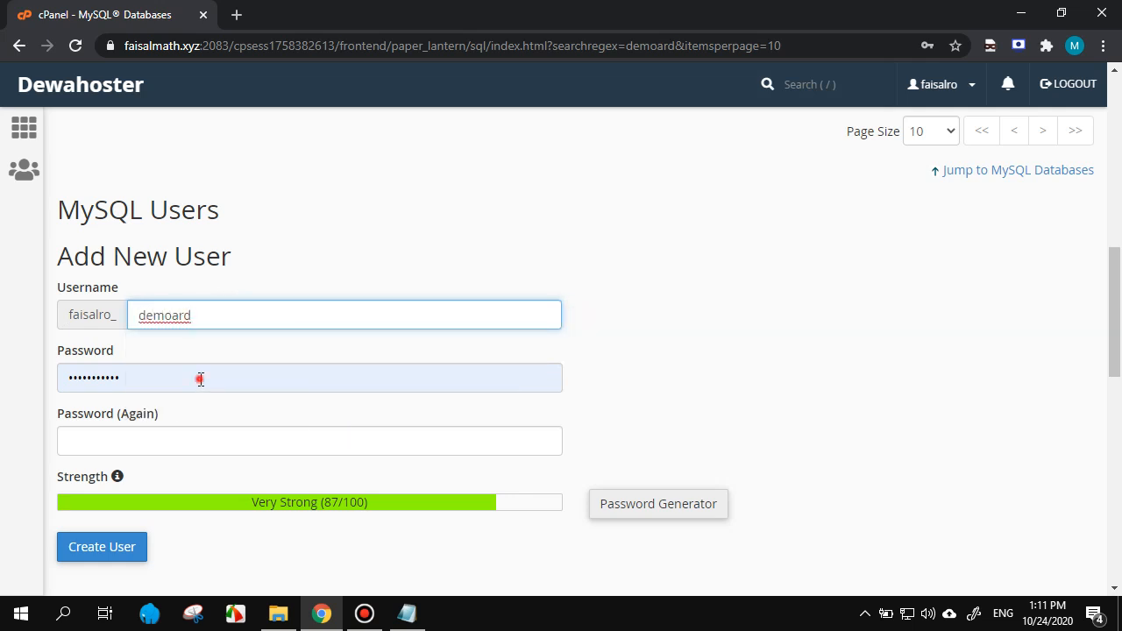
drag(200, 379, 54, 372)
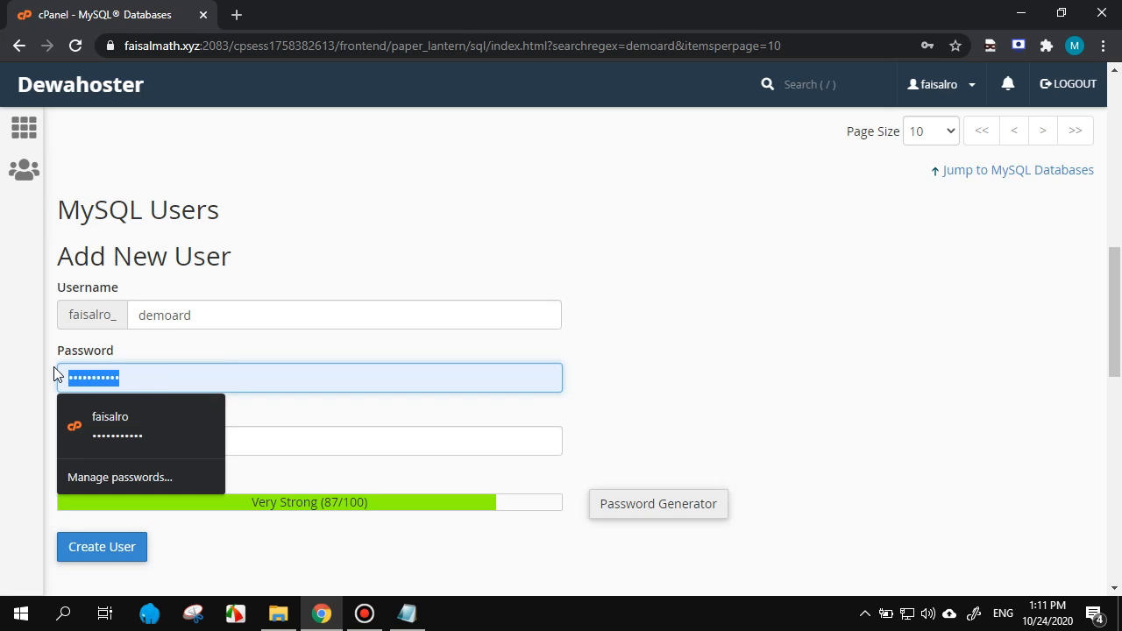
text(••••••)
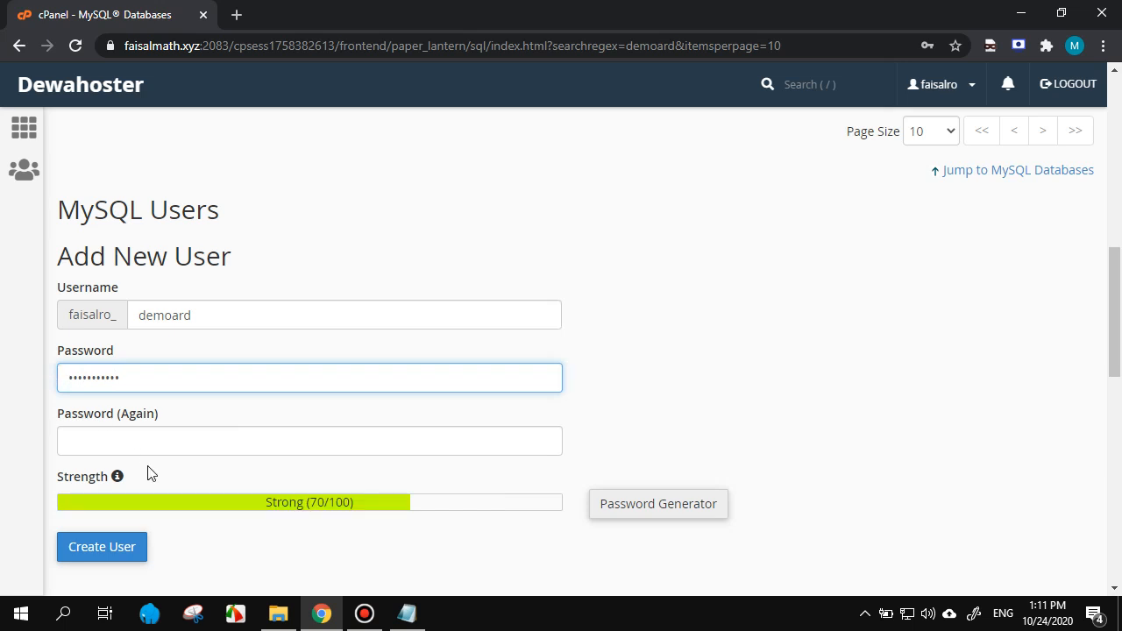
click(155, 445)
text(•••)
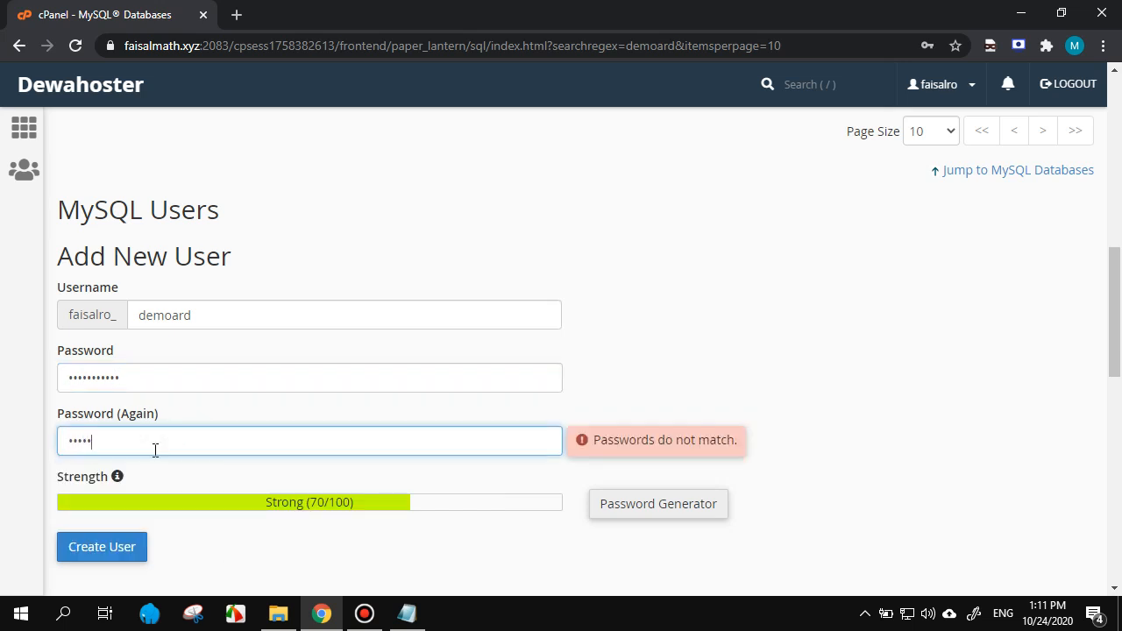
text(••••••••)
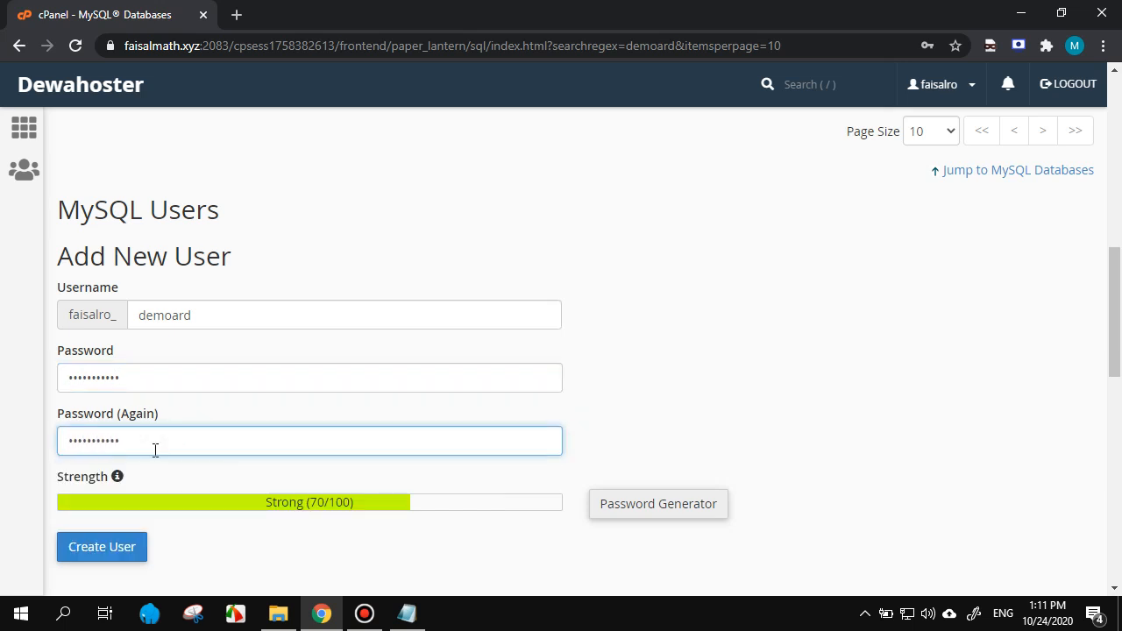
click(116, 549)
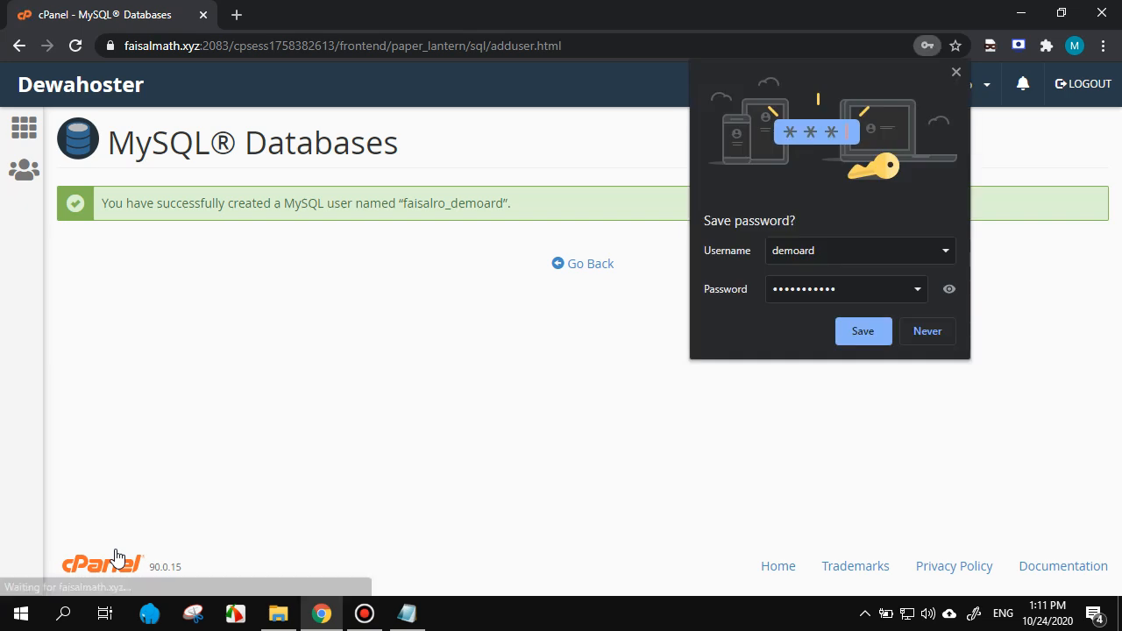
click(589, 264)
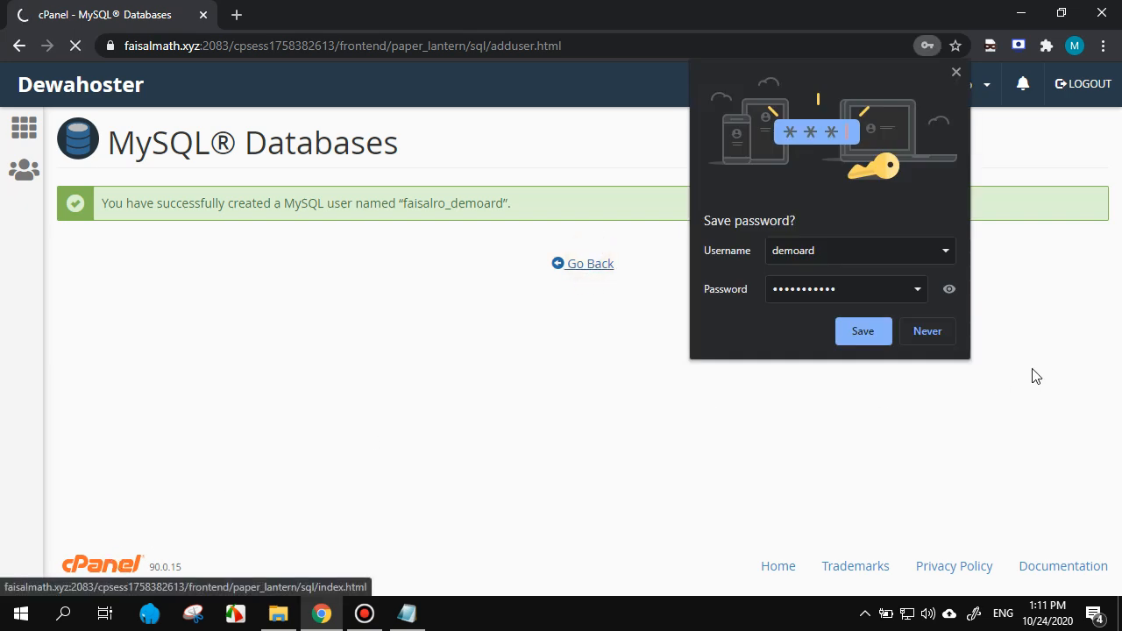
Add the faisalro_demoard user to the faisalro_demoard database.
click(927, 333)
scroll(754, 394, down, 5)
scroll(778, 377, down, 15)
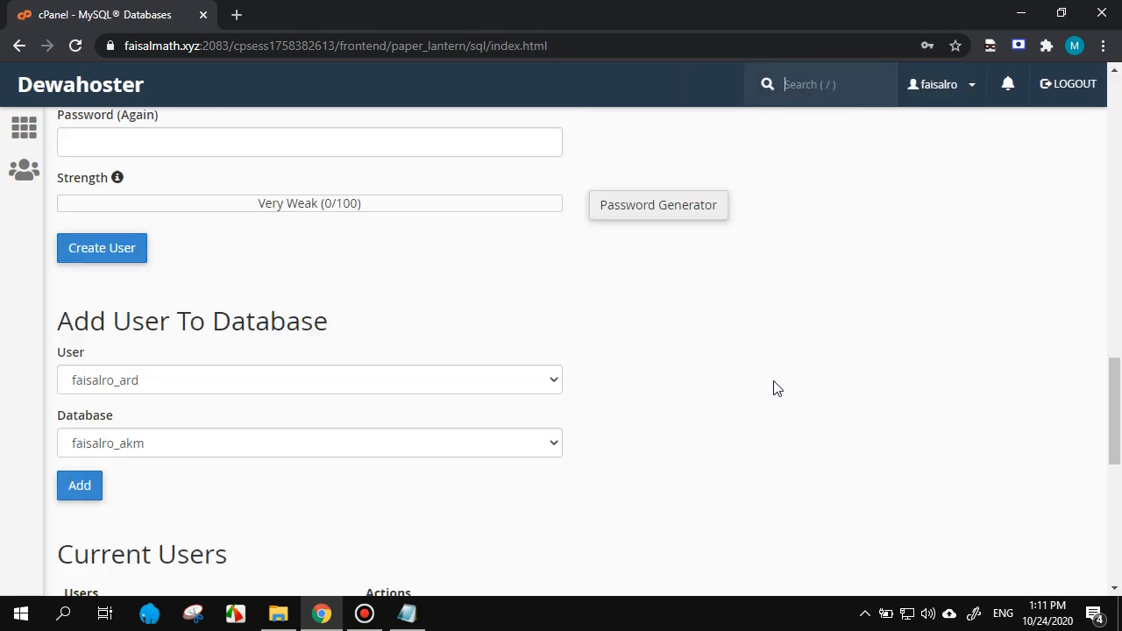
scroll(756, 376, up, 5)
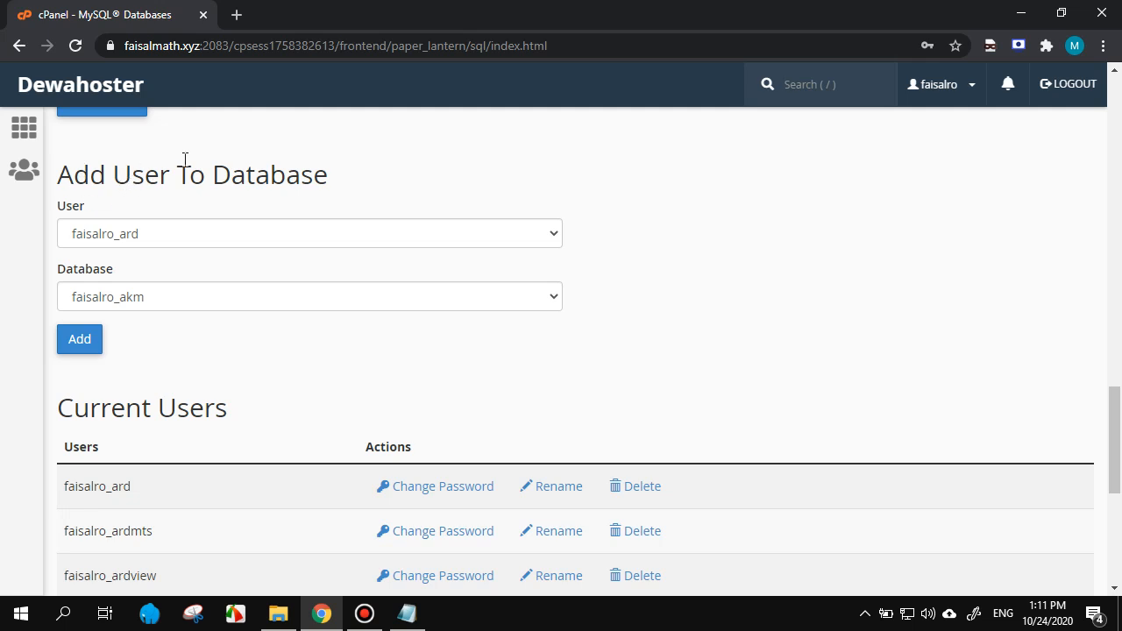
click(441, 231)
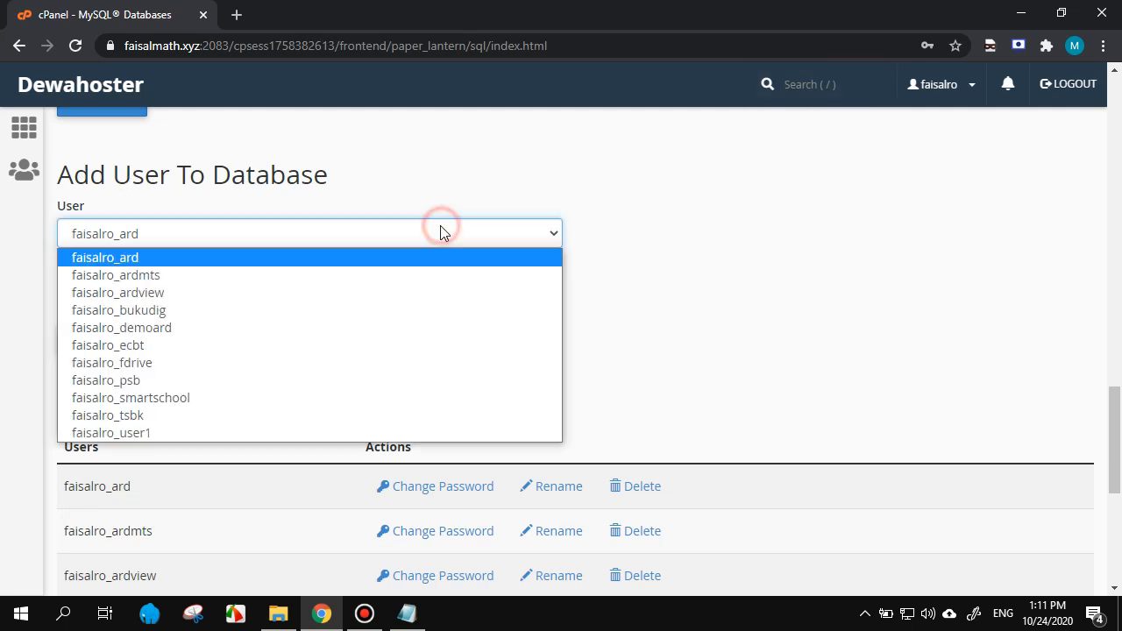
click(382, 327)
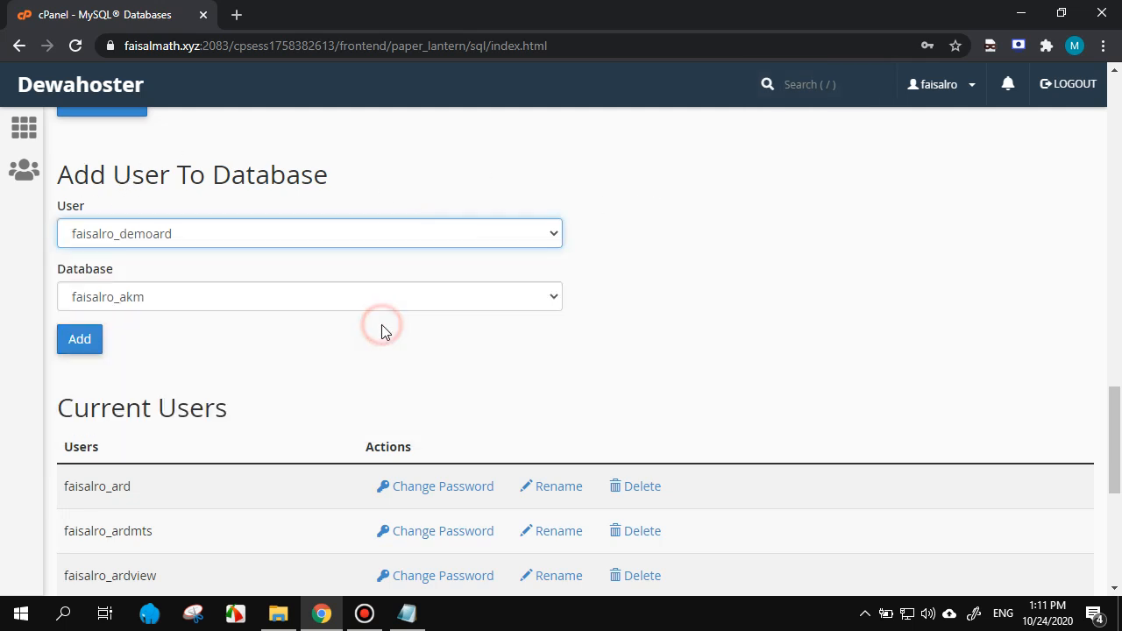
click(185, 301)
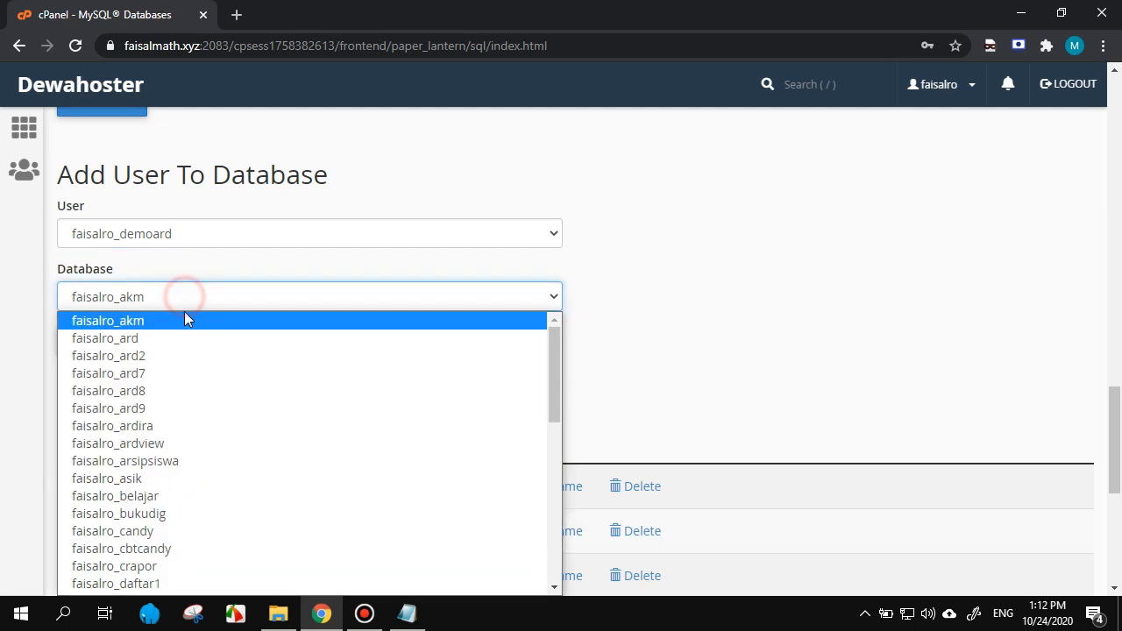
scroll(162, 482, down, 3)
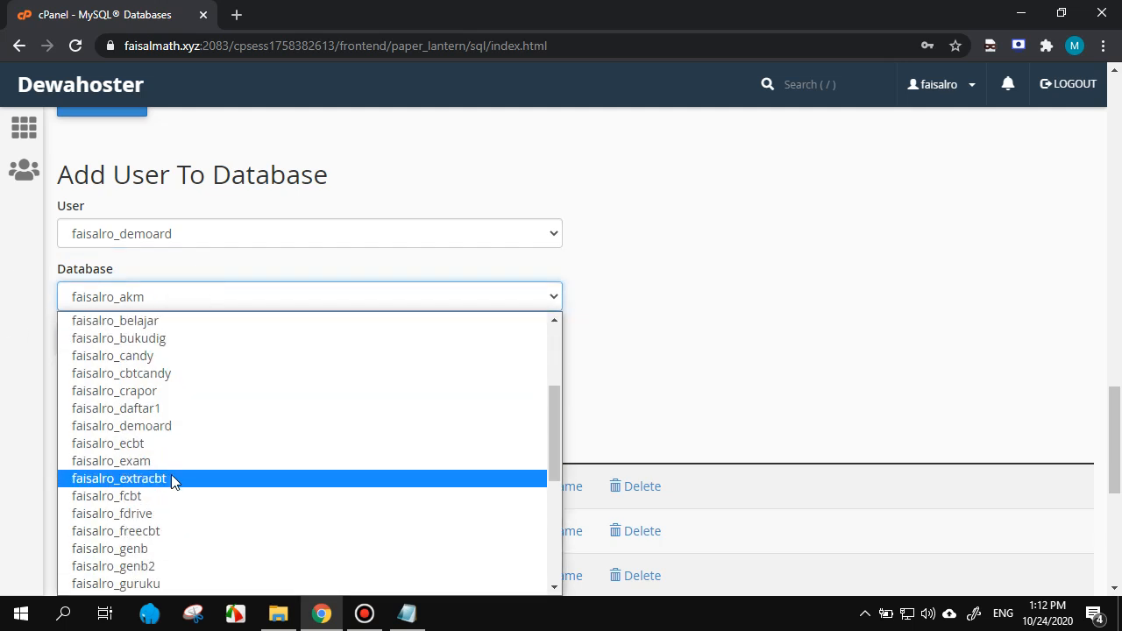
click(185, 428)
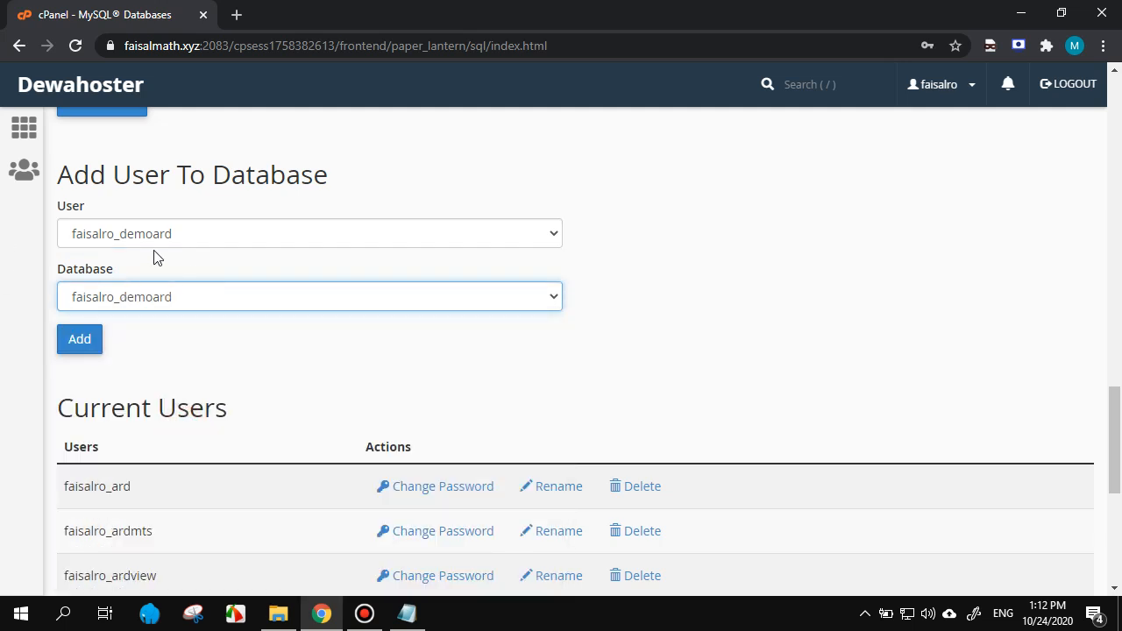
click(80, 340)
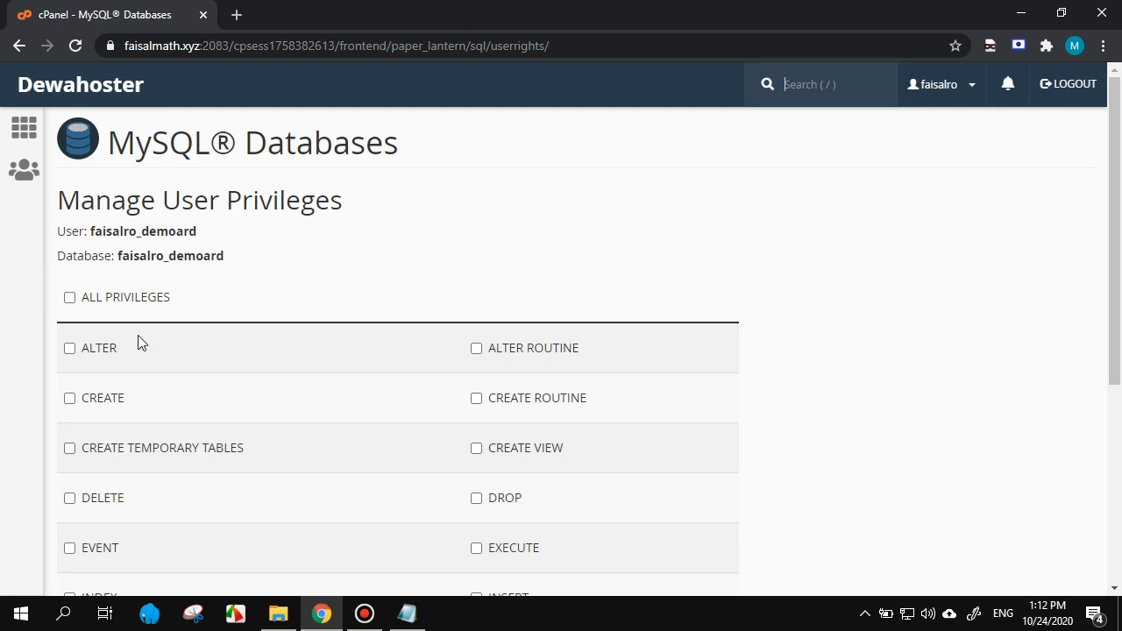
Grant faisalro_demoard ALL PRIVILEGES on its database, save, and return to cPanel home.
scroll(138, 344, down, 4)
scroll(137, 346, up, 5)
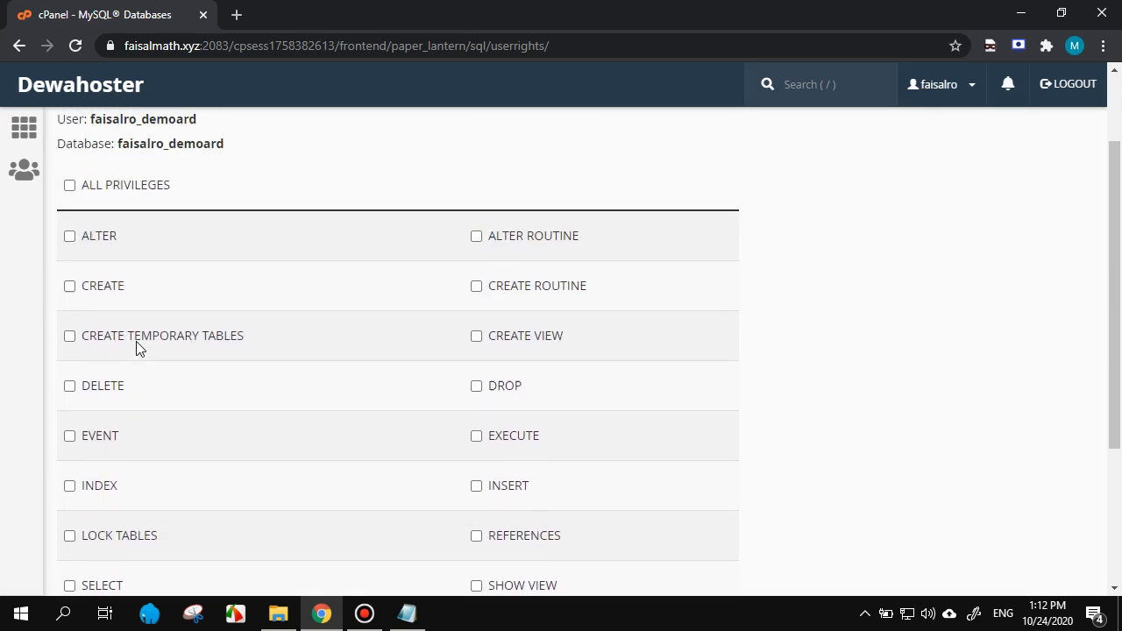
scroll(126, 334, down, 1)
click(69, 209)
scroll(373, 357, down, 1)
scroll(373, 357, down, 3)
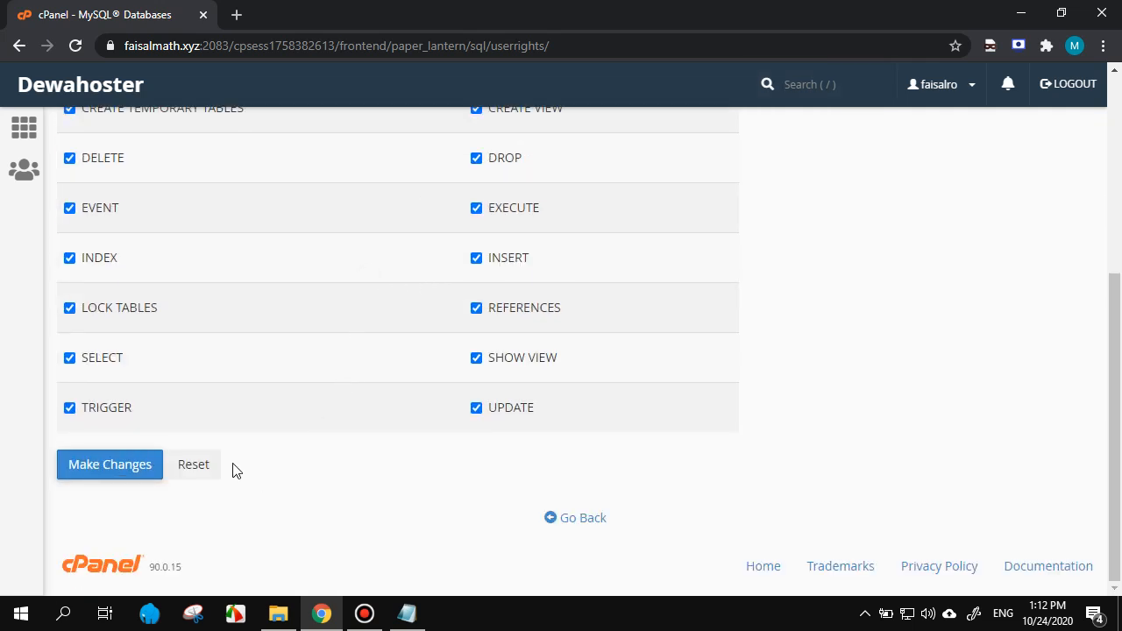
click(107, 482)
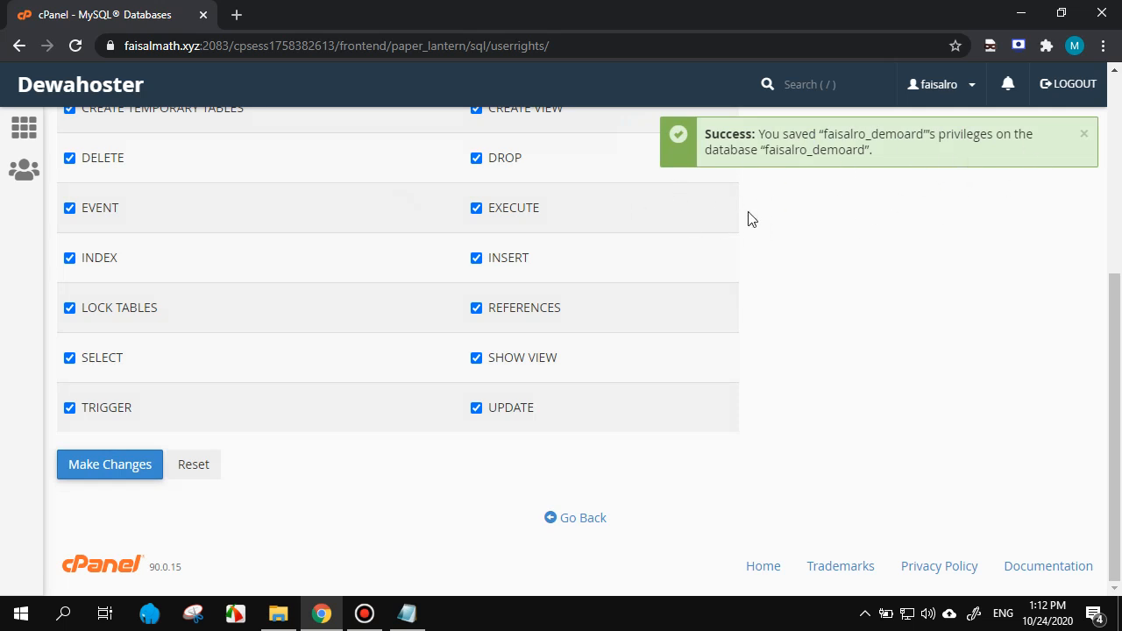
scroll(850, 381, up, 4)
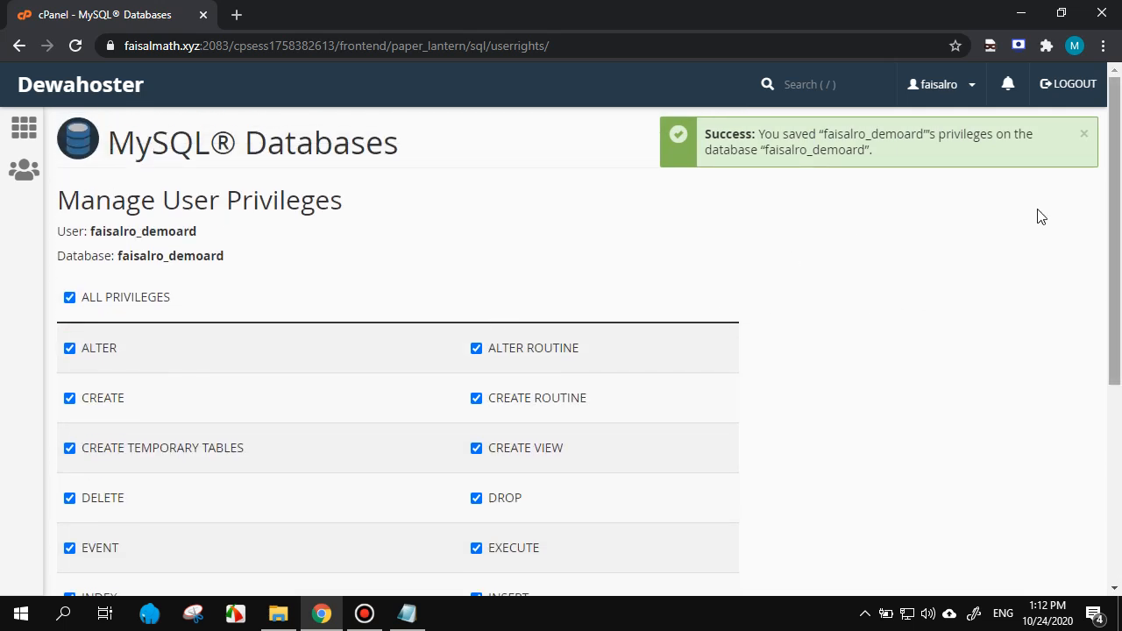
click(26, 130)
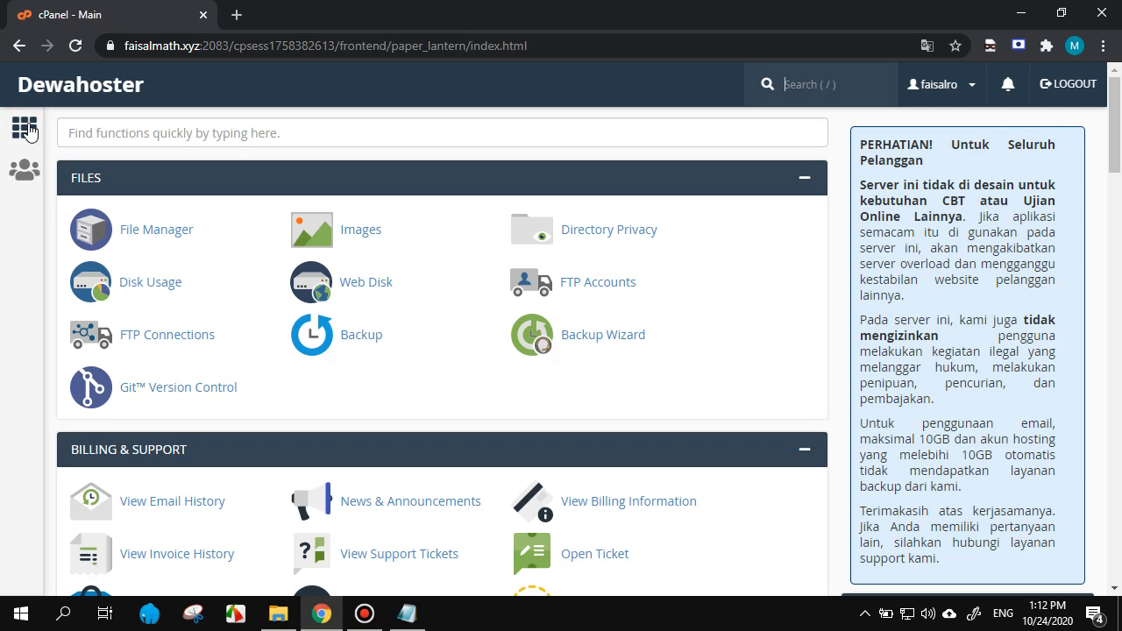
Open File Manager on the demoard.faisalmath.xyz folder, containing only .well-known and cgi-bin.
click(152, 235)
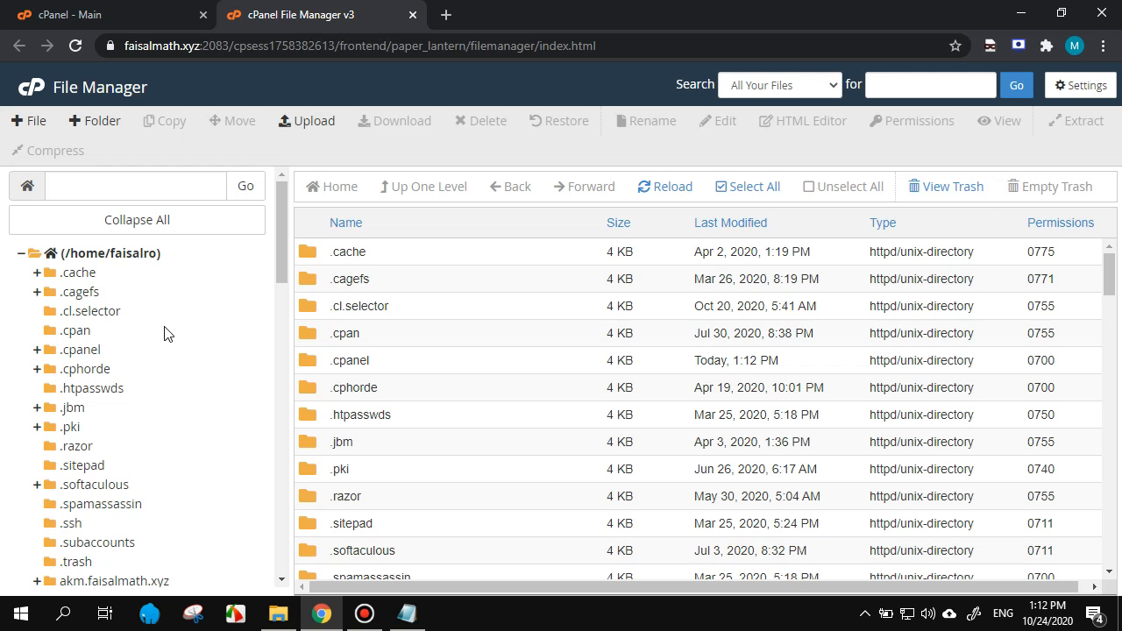
scroll(166, 333, down, 2)
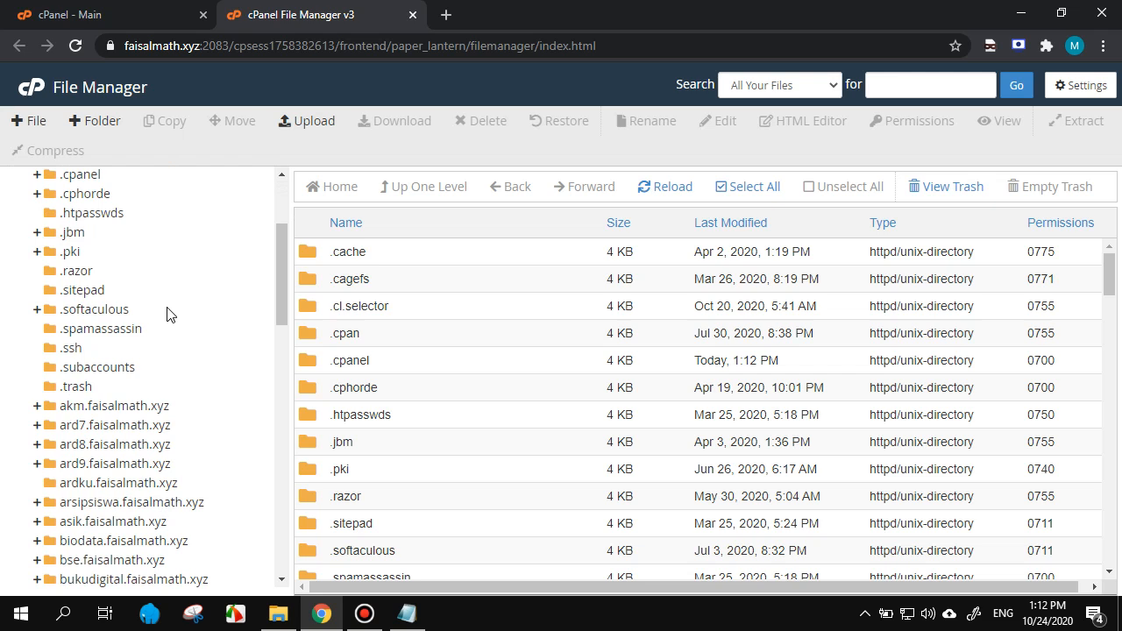
scroll(169, 314, down, 2)
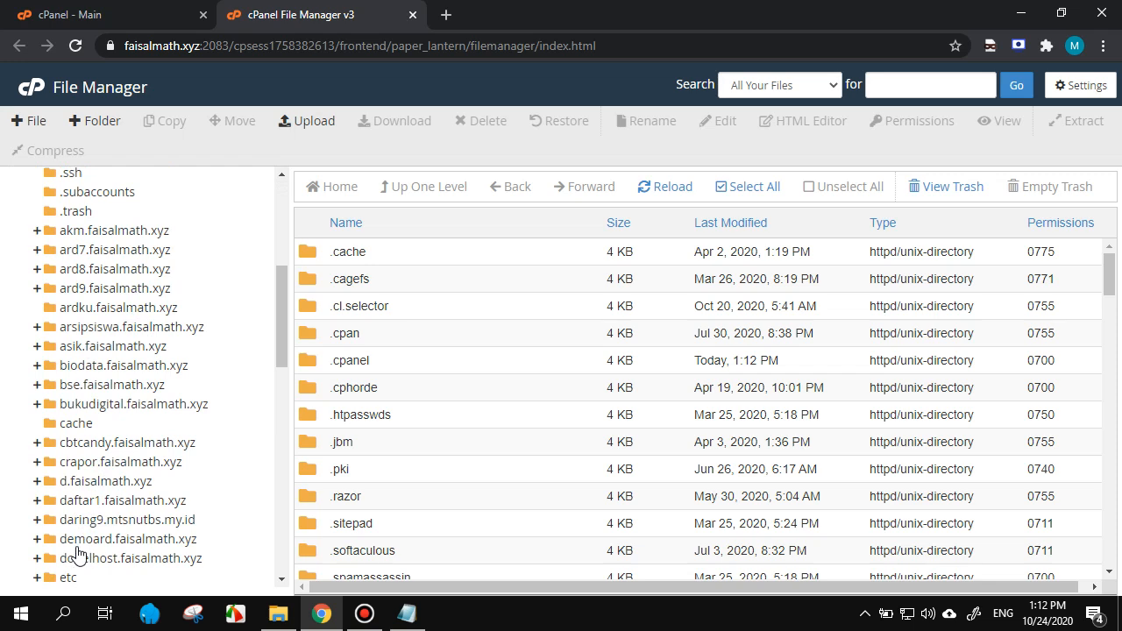
scroll(98, 509, down, 2)
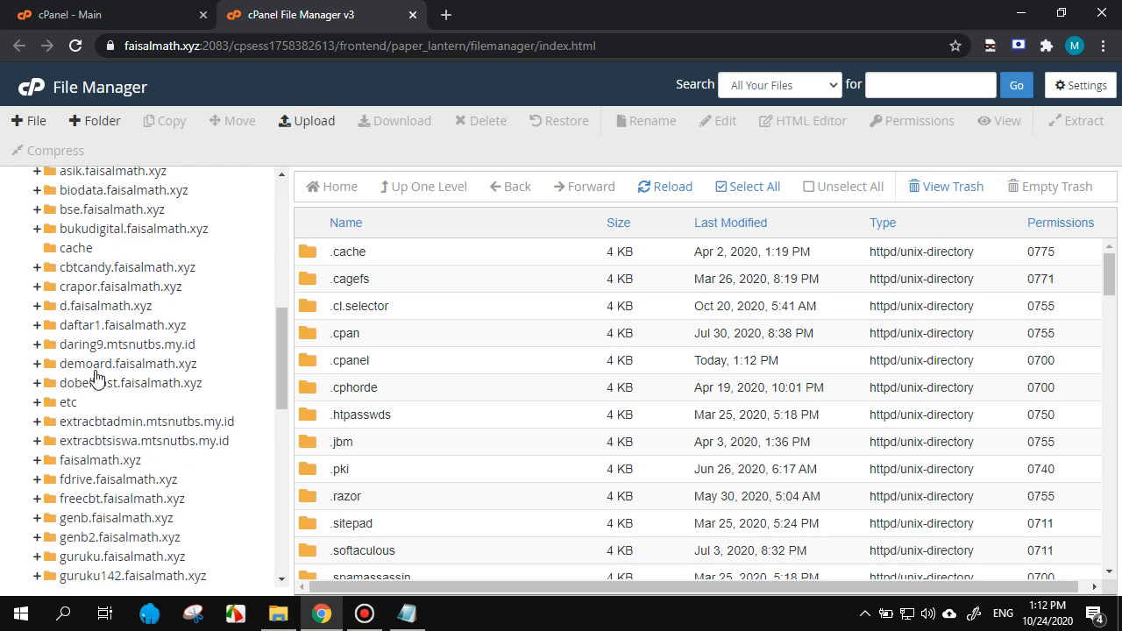
click(85, 364)
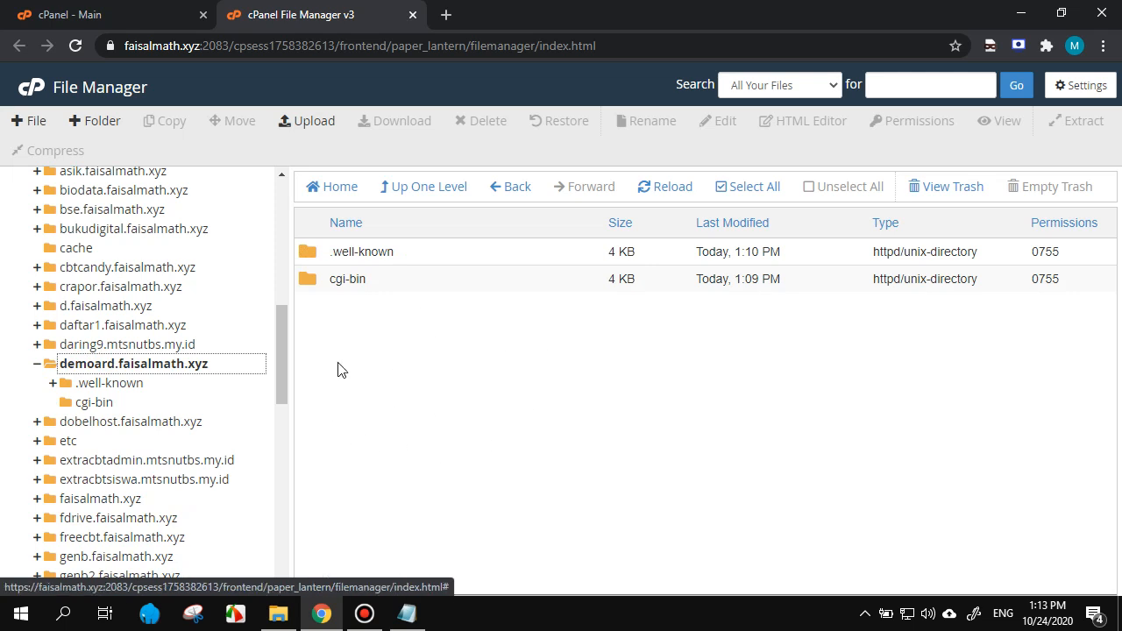
Load demoard.faisalmath.xyz in a new tab, confirming an empty Index of / listing.
click(447, 16)
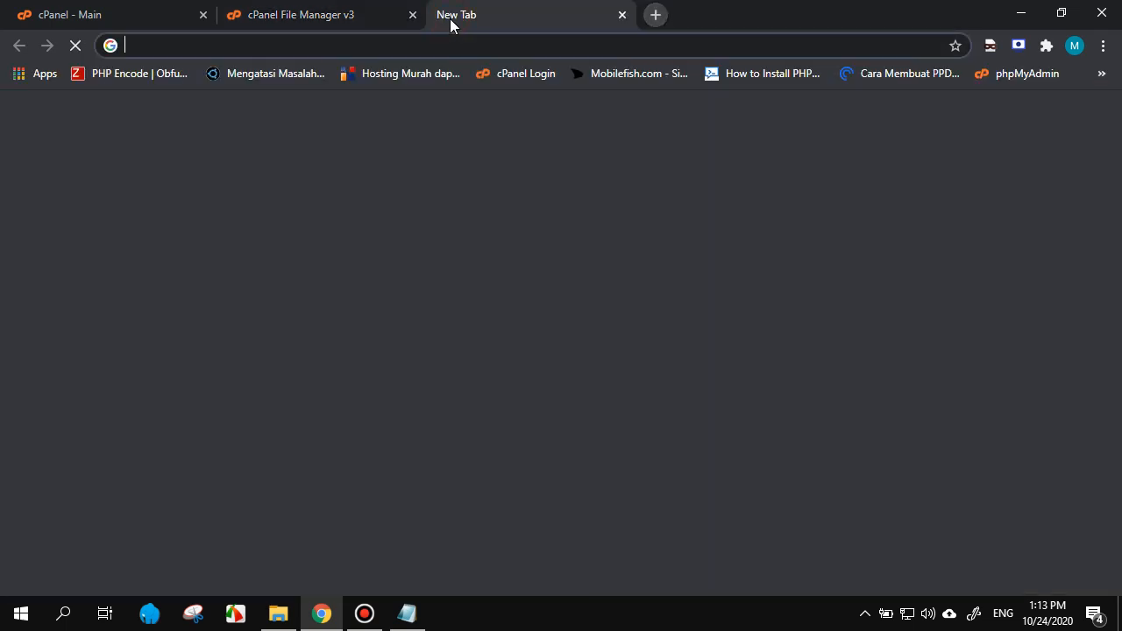
text(demo)
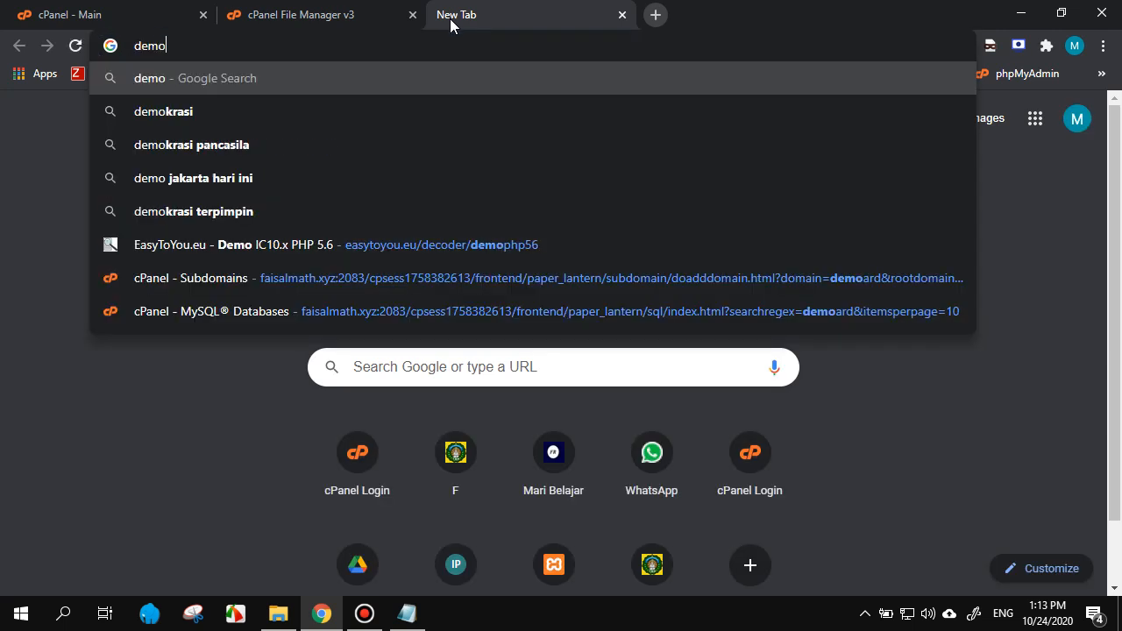
text(ard.fai)
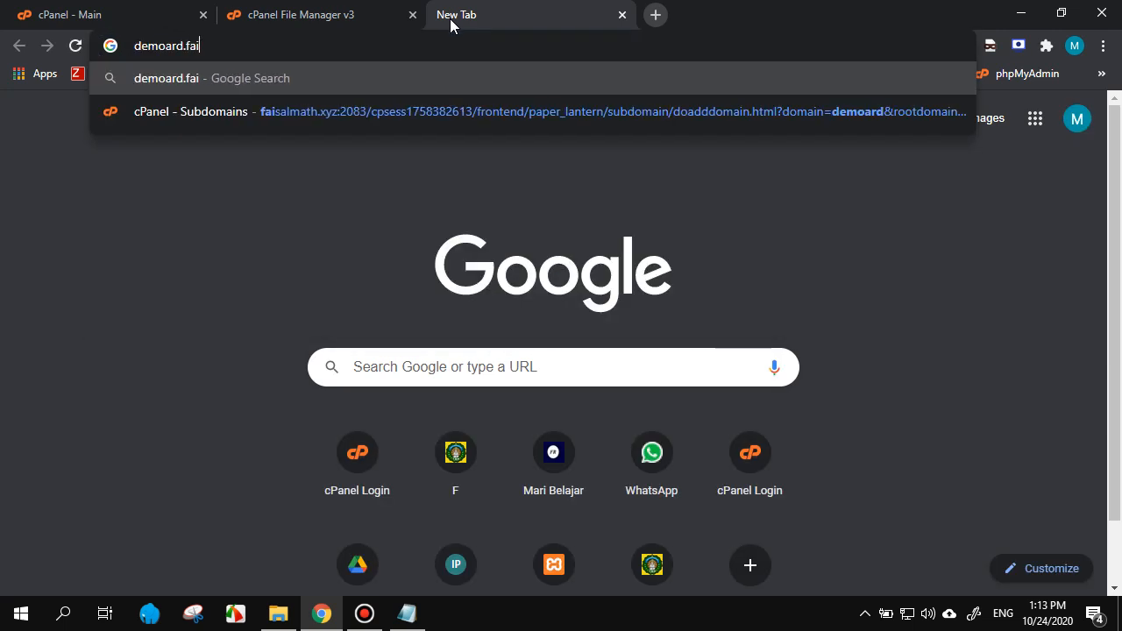
text(salmath.x)
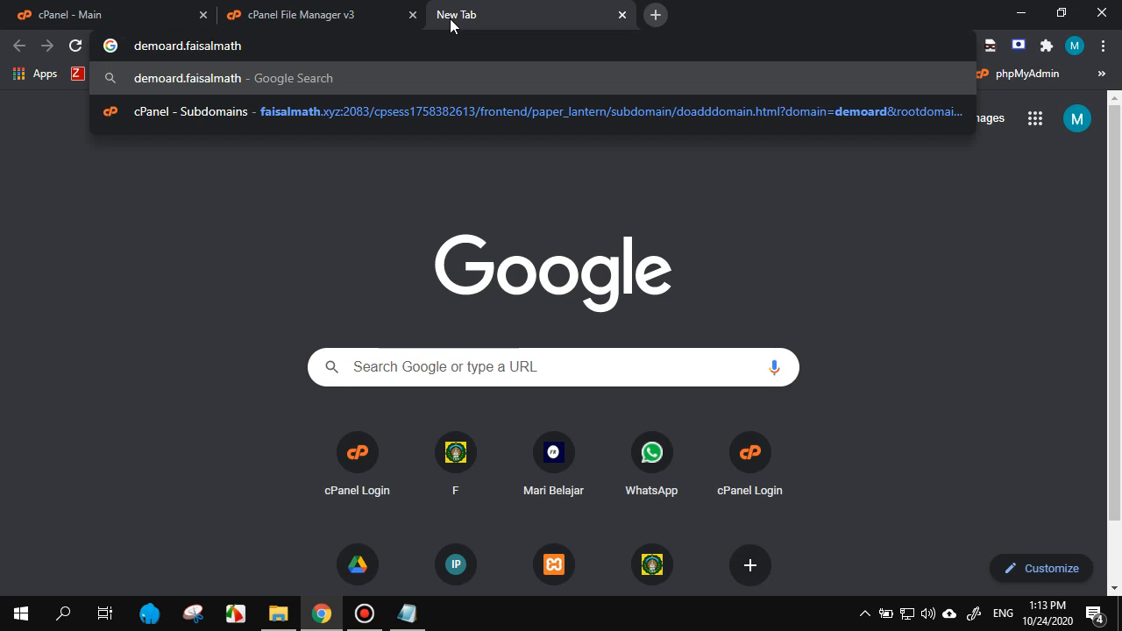
text(yz)
key(Return)
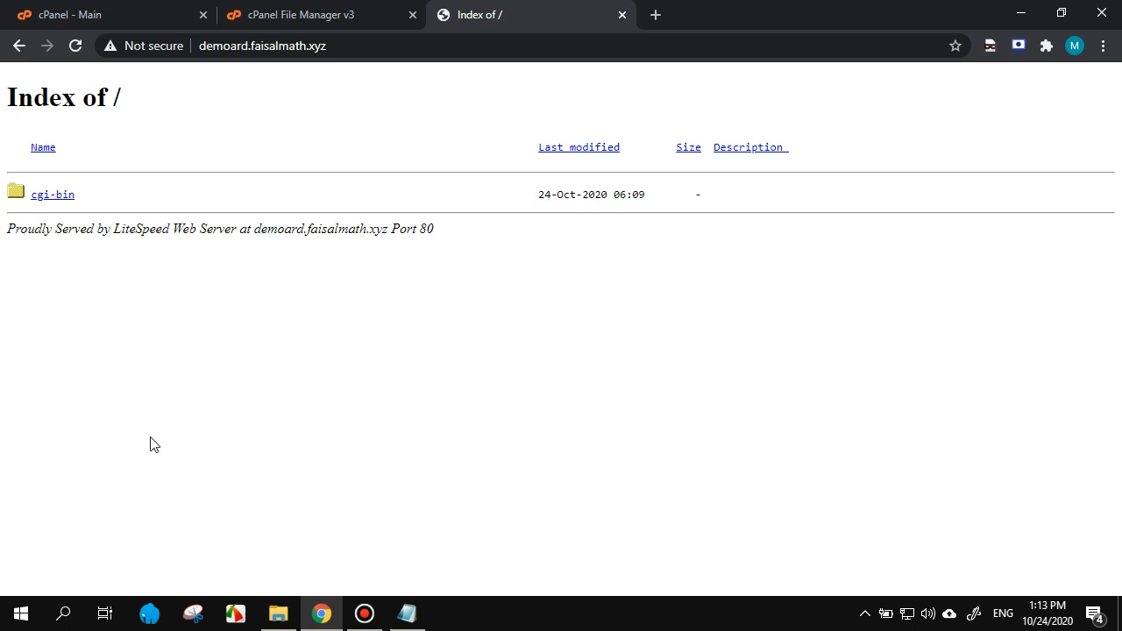
click(321, 15)
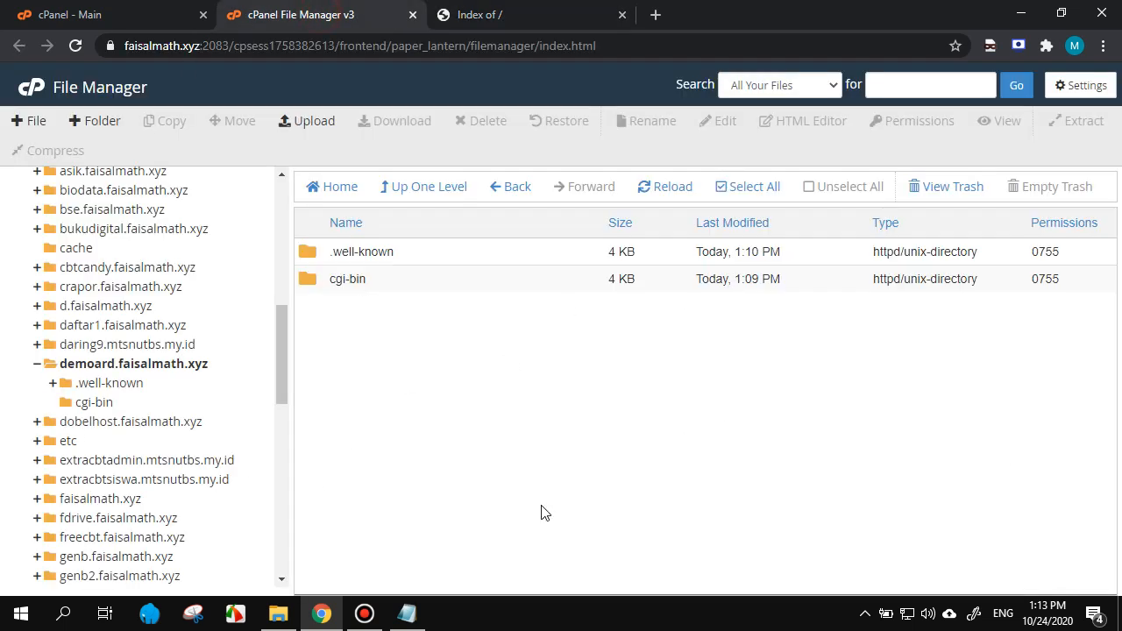
Start an upload into demoard.faisalmath.xyz and browse the Windows (C:) drive for the file.
click(324, 123)
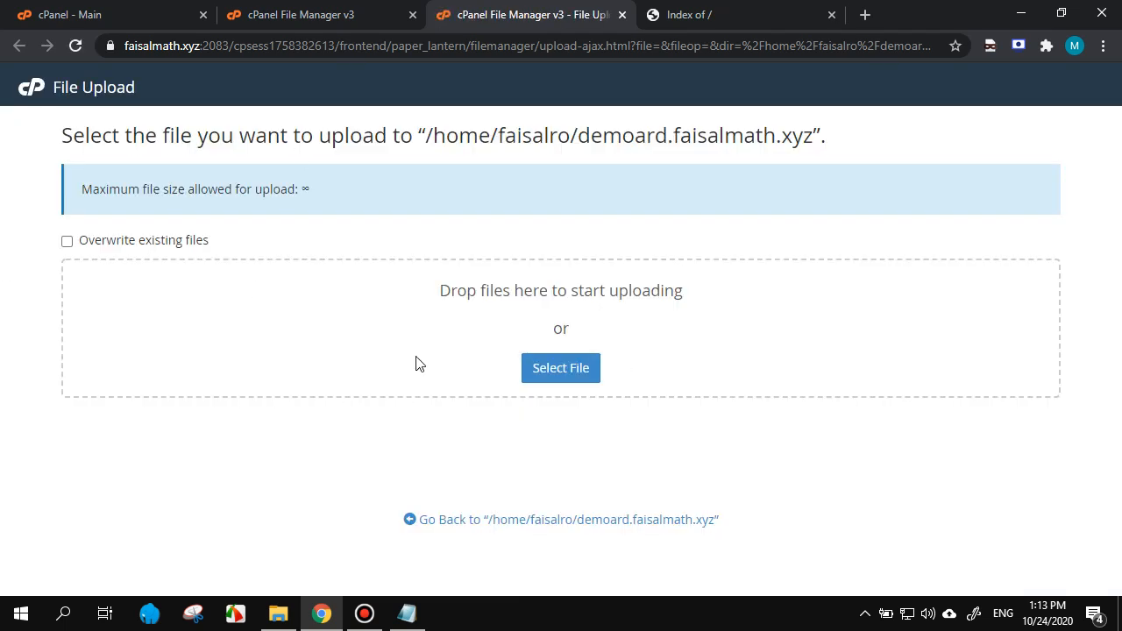
click(551, 381)
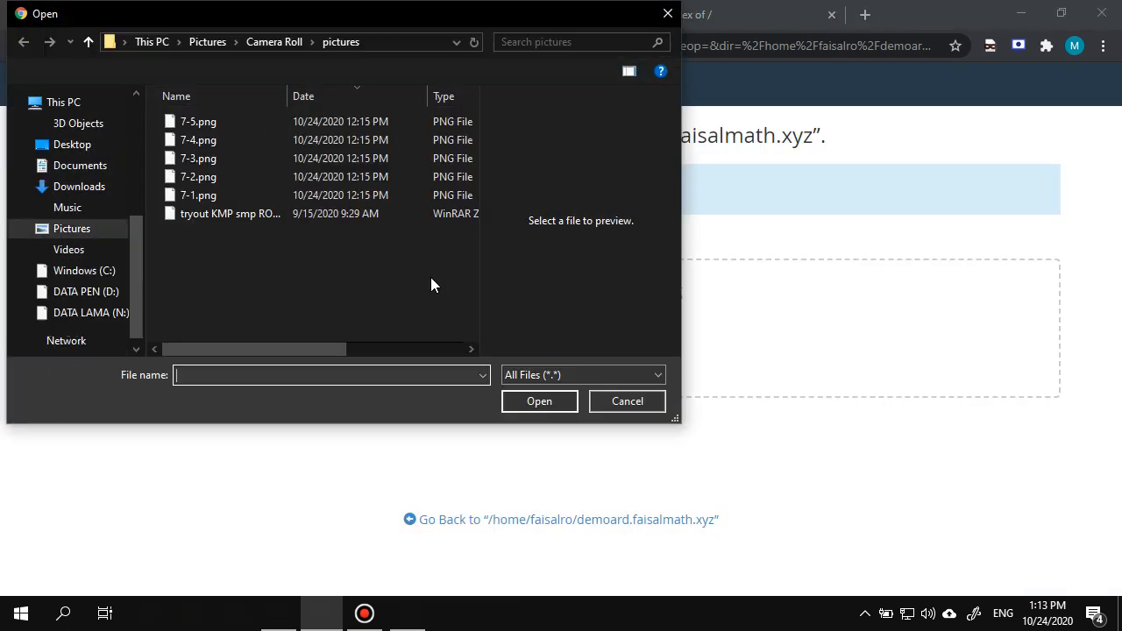
click(108, 279)
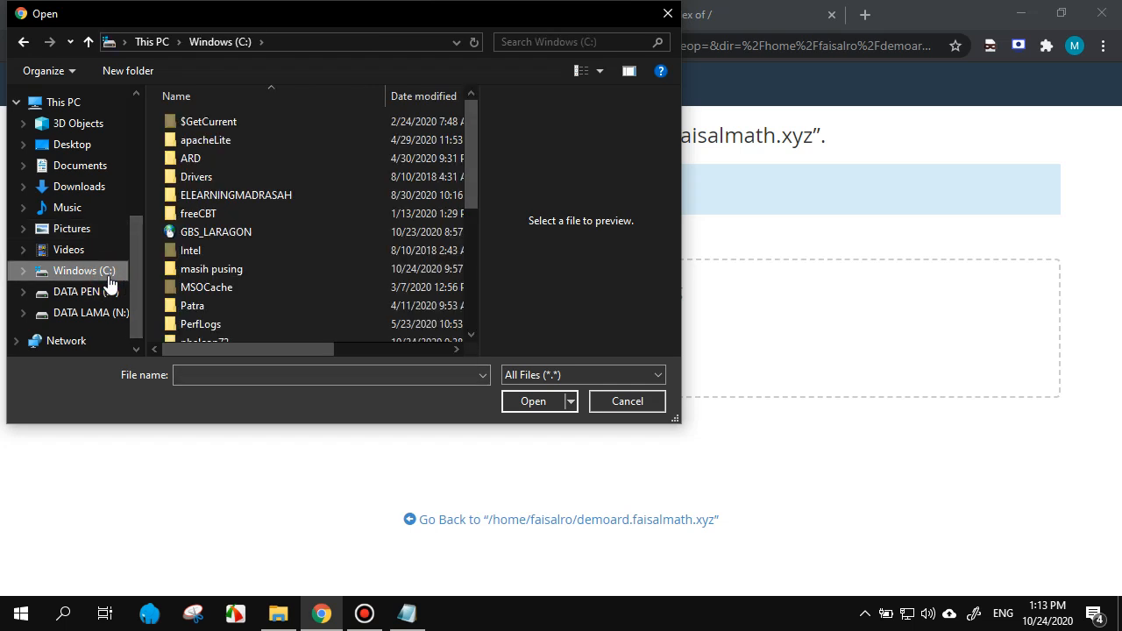
double_click(198, 159)
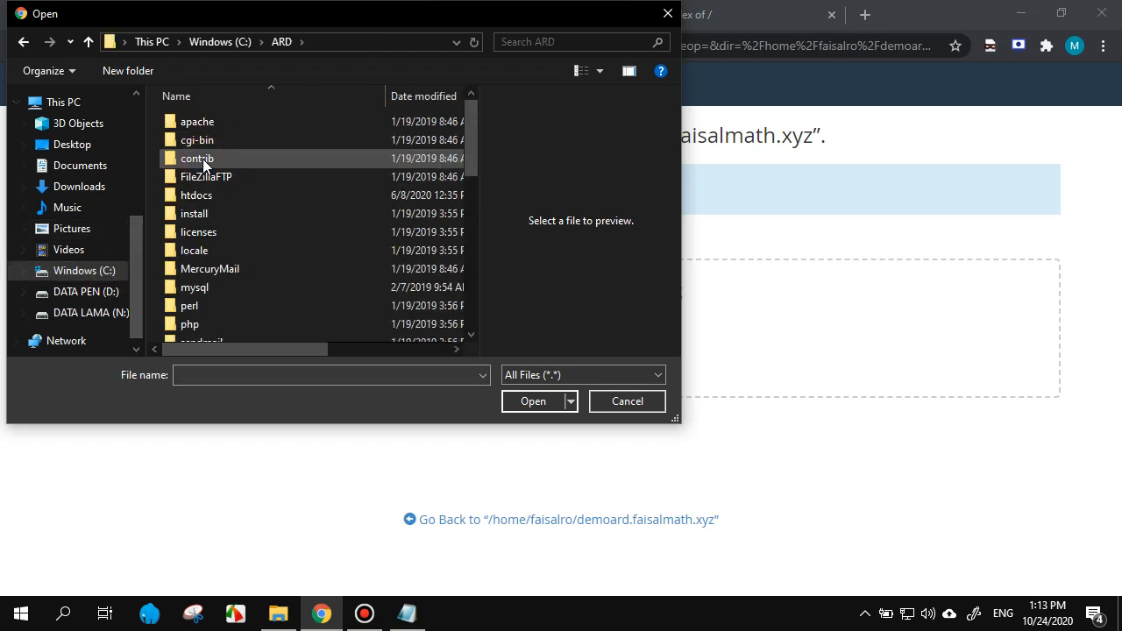
click(111, 274)
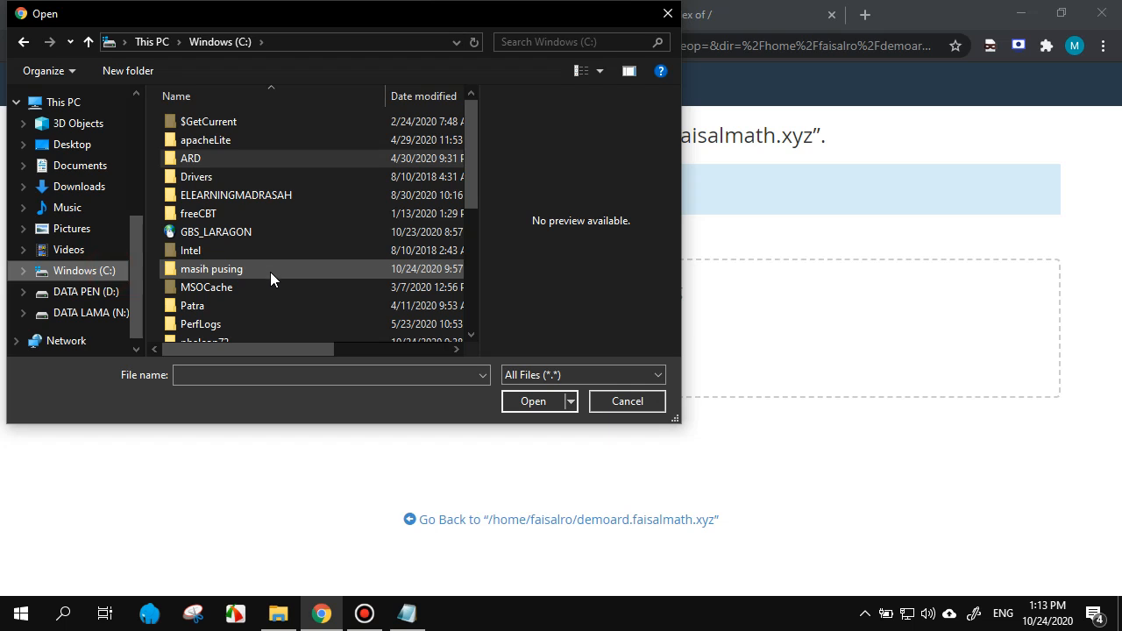
scroll(270, 273, down, 2)
scroll(226, 277, down, 1)
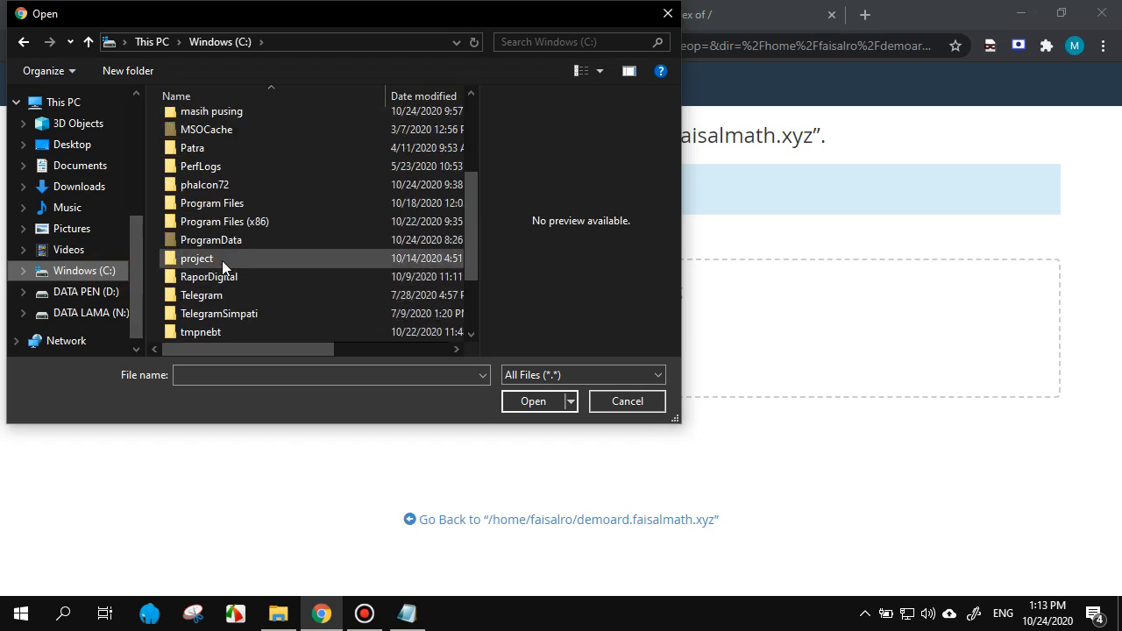
Pick ARD.zip from C:\project\www\ARD and start uploading it.
double_click(222, 263)
double_click(238, 249)
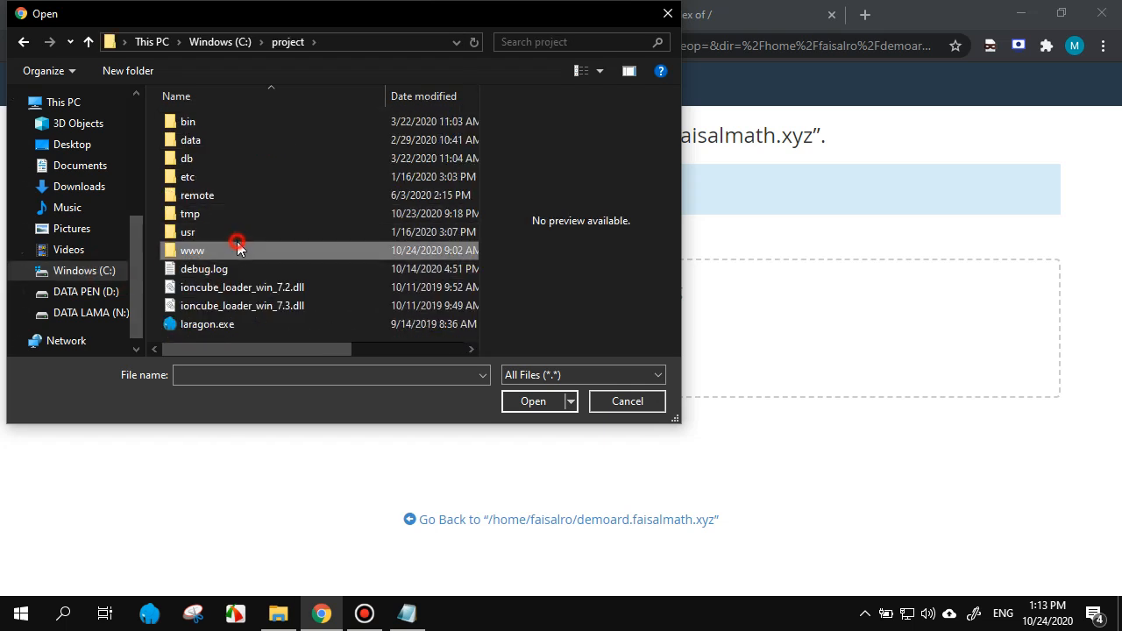
double_click(234, 180)
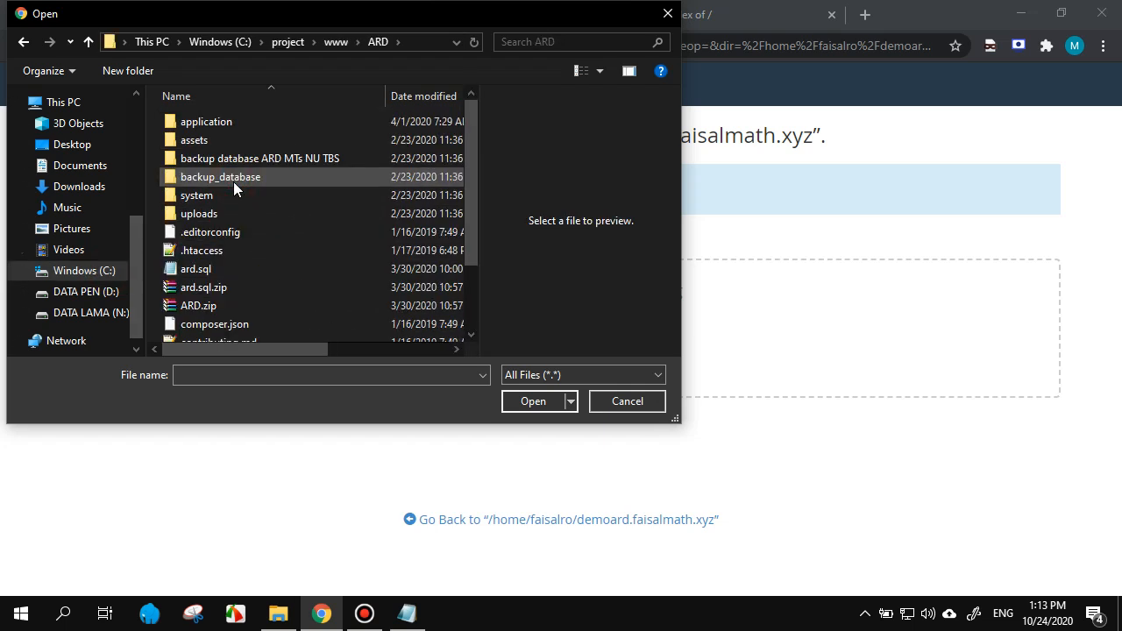
scroll(228, 246, down, 1)
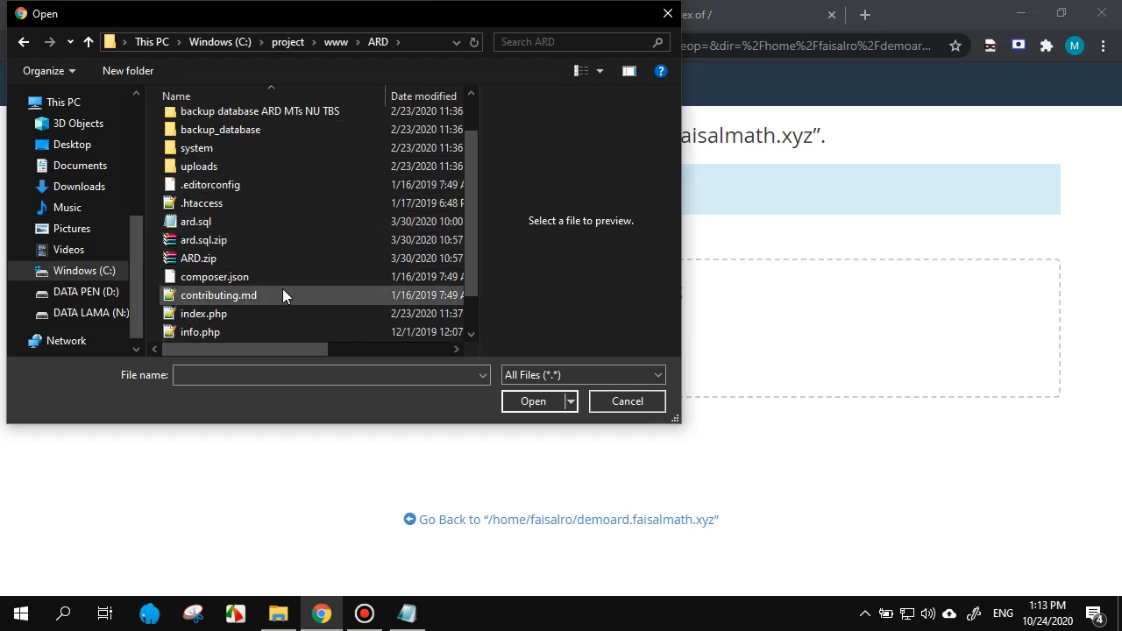
click(232, 261)
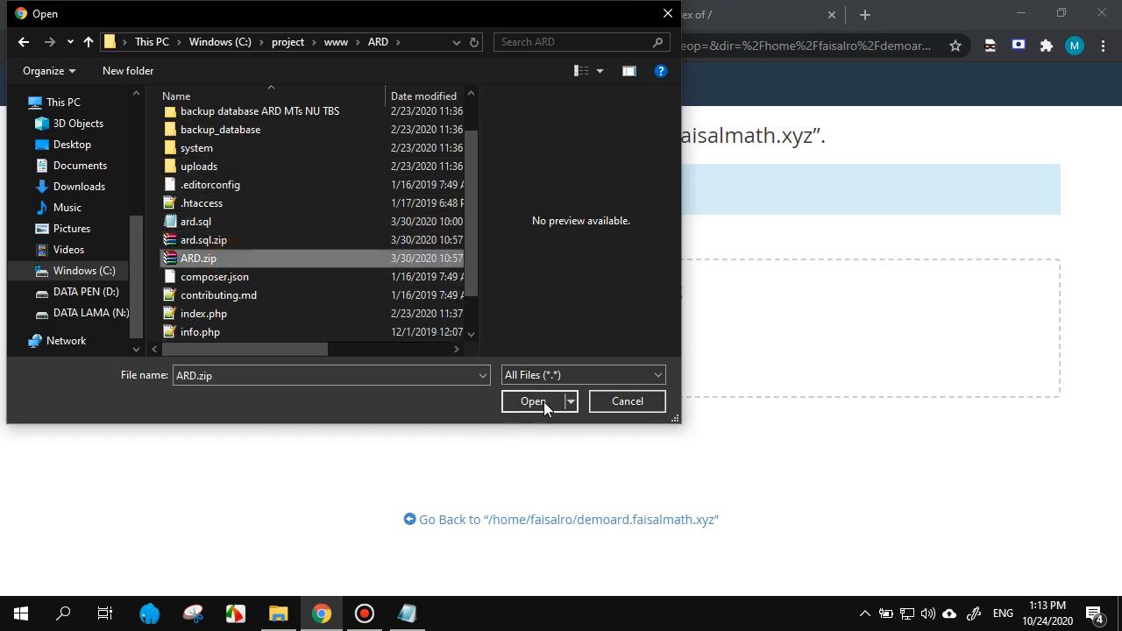
click(543, 401)
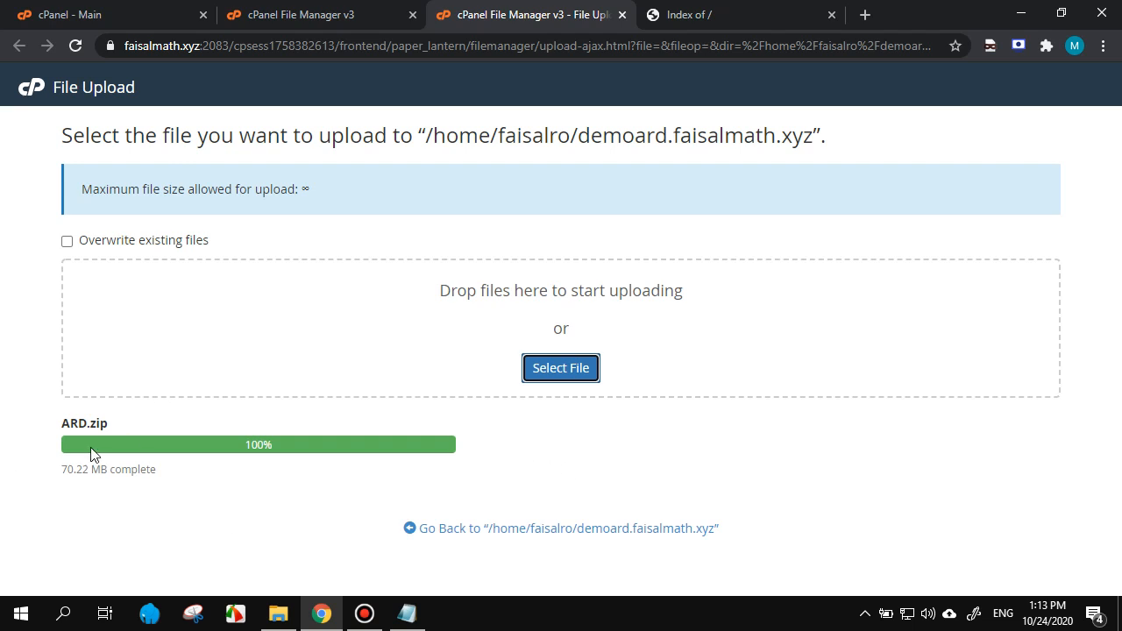
Extract ARD.zip into /demoard.faisalmath.xyz and dismiss the extraction results.
click(570, 537)
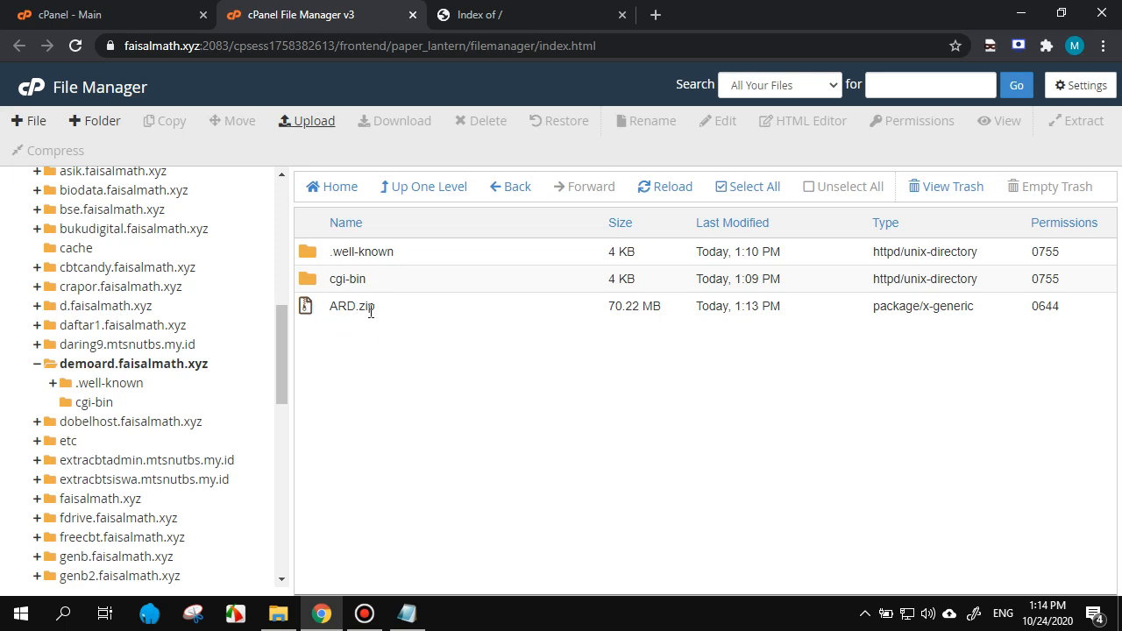
click(350, 313)
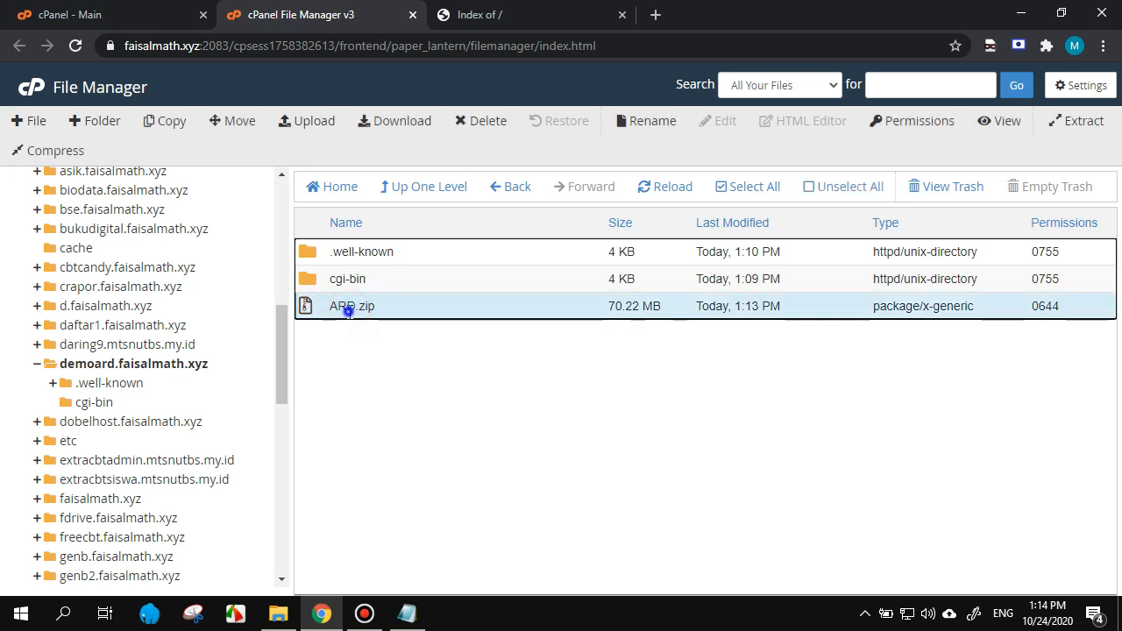
right_click(349, 310)
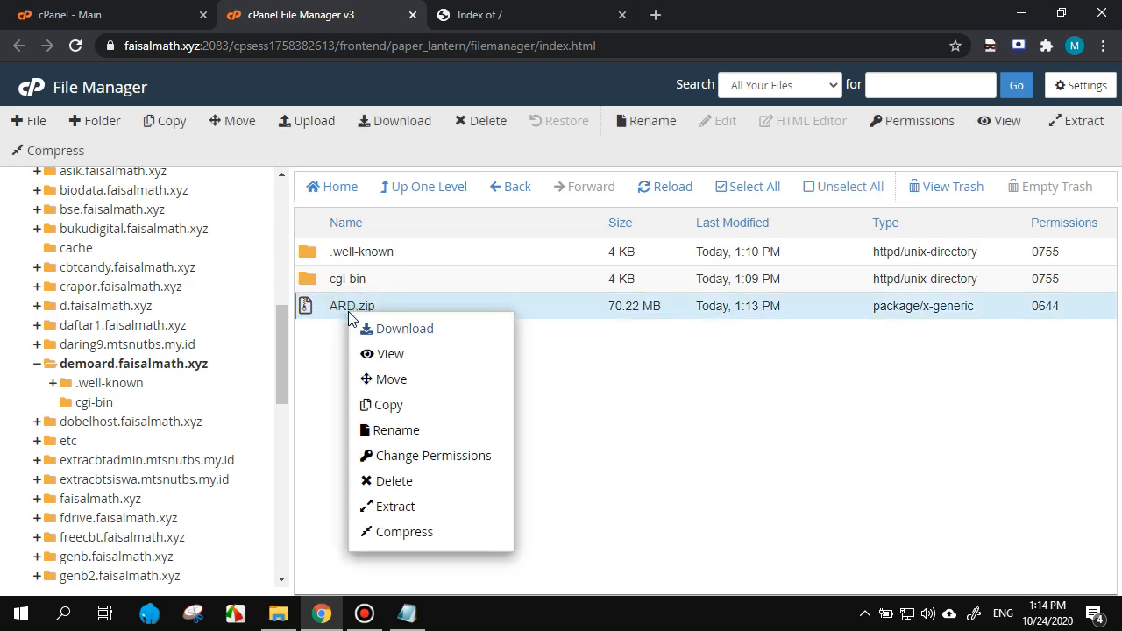
click(396, 506)
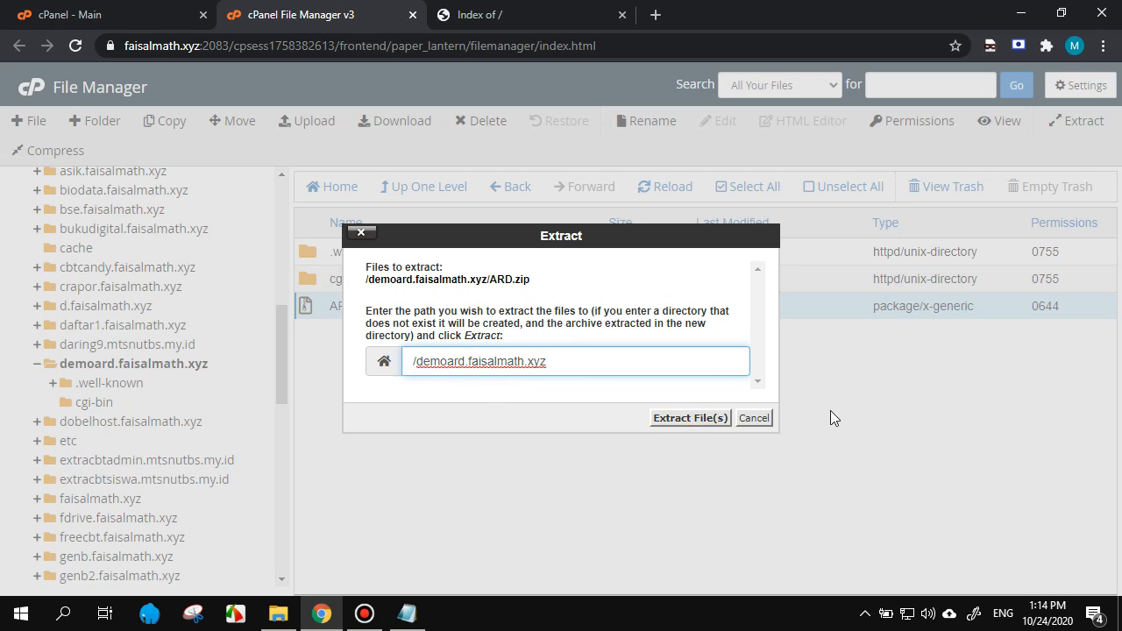
click(672, 420)
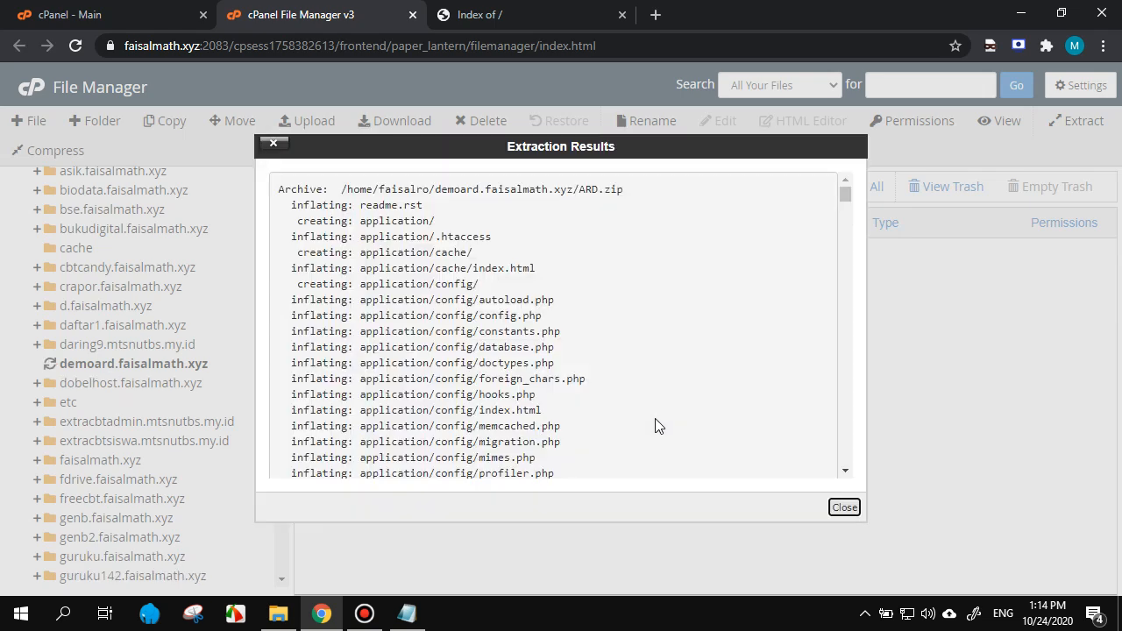
click(842, 507)
Go into application/config and open database.php for editing.
scroll(464, 355, down, 2)
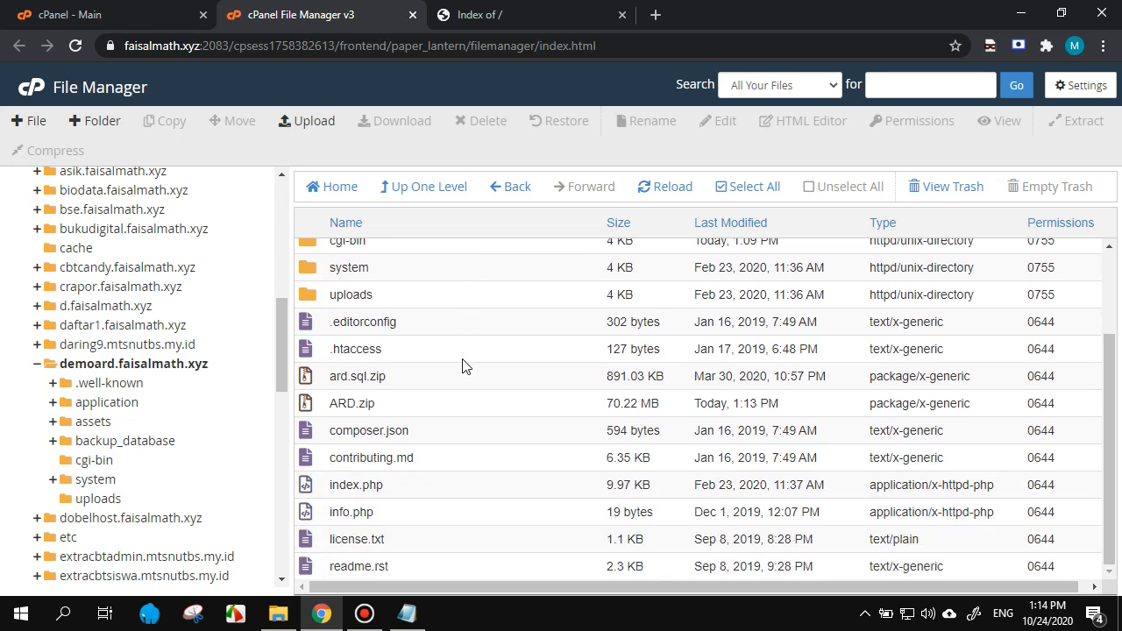
scroll(433, 388, up, 2)
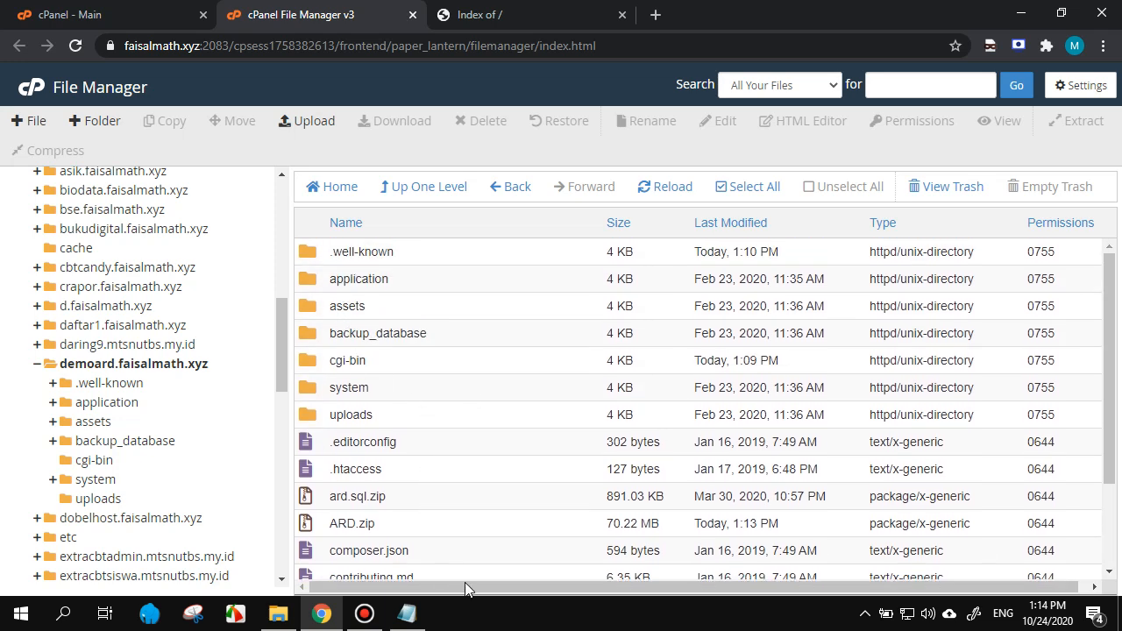
double_click(318, 282)
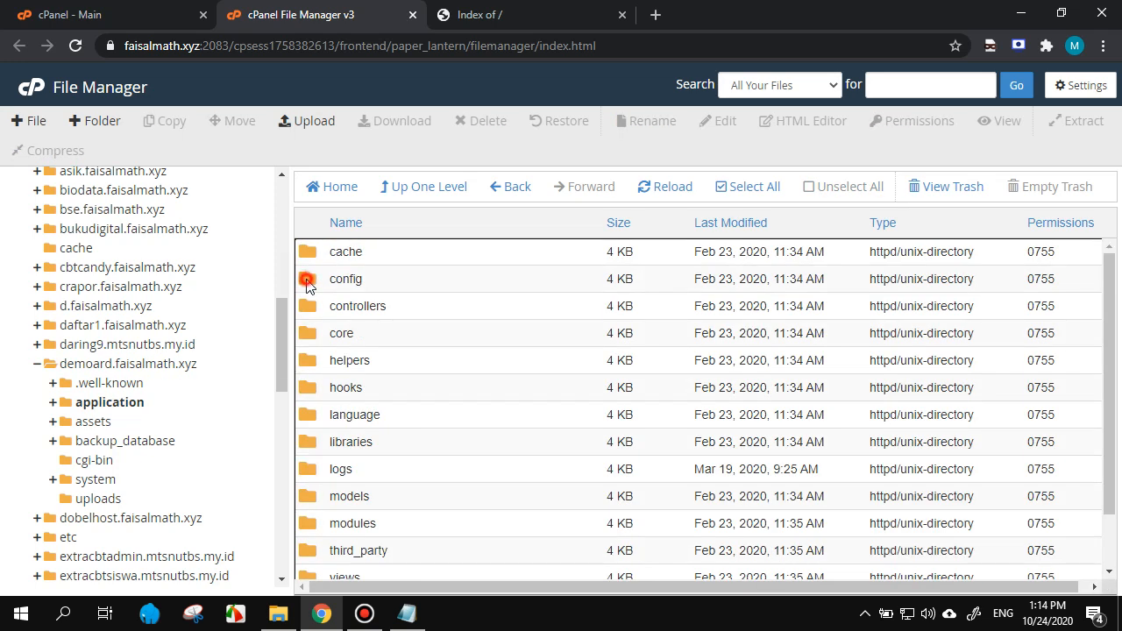
double_click(307, 281)
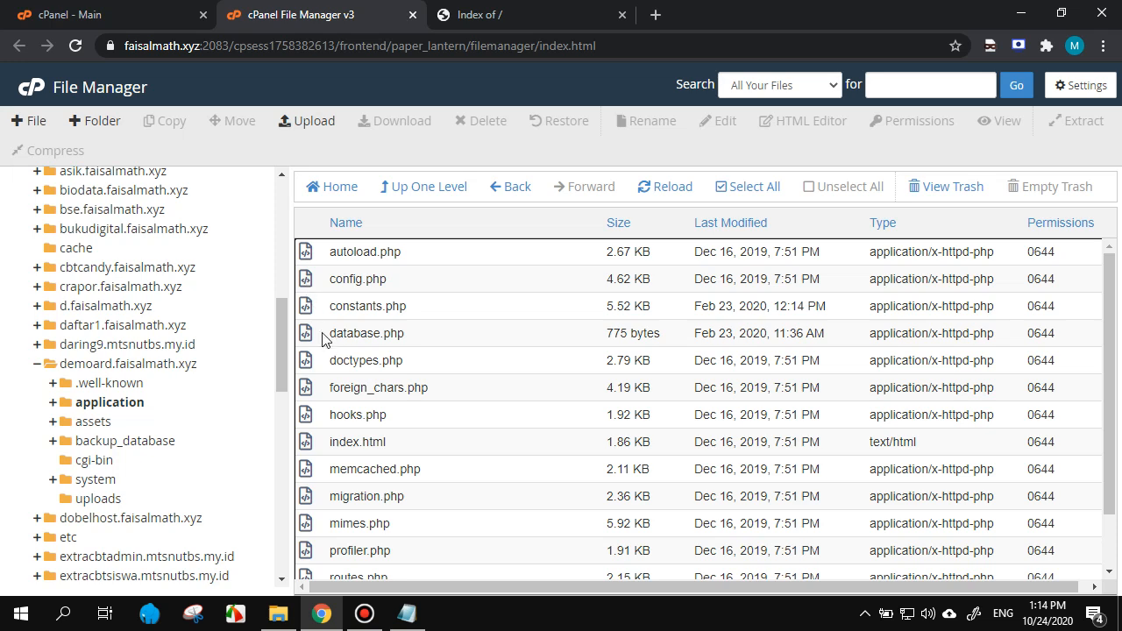
click(312, 336)
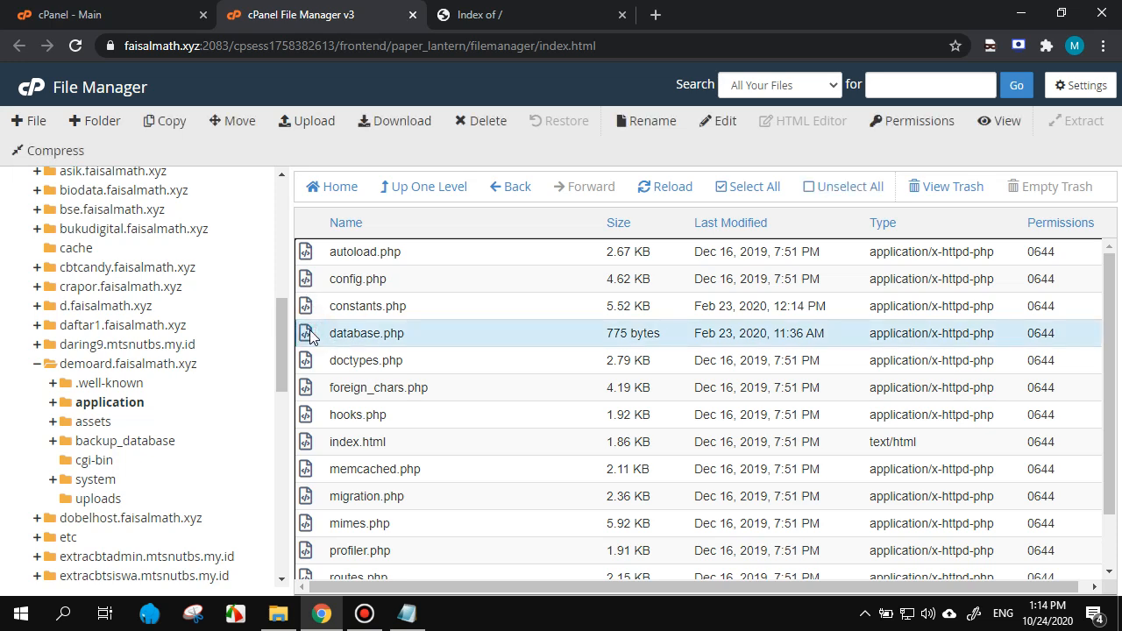
right_click(310, 337)
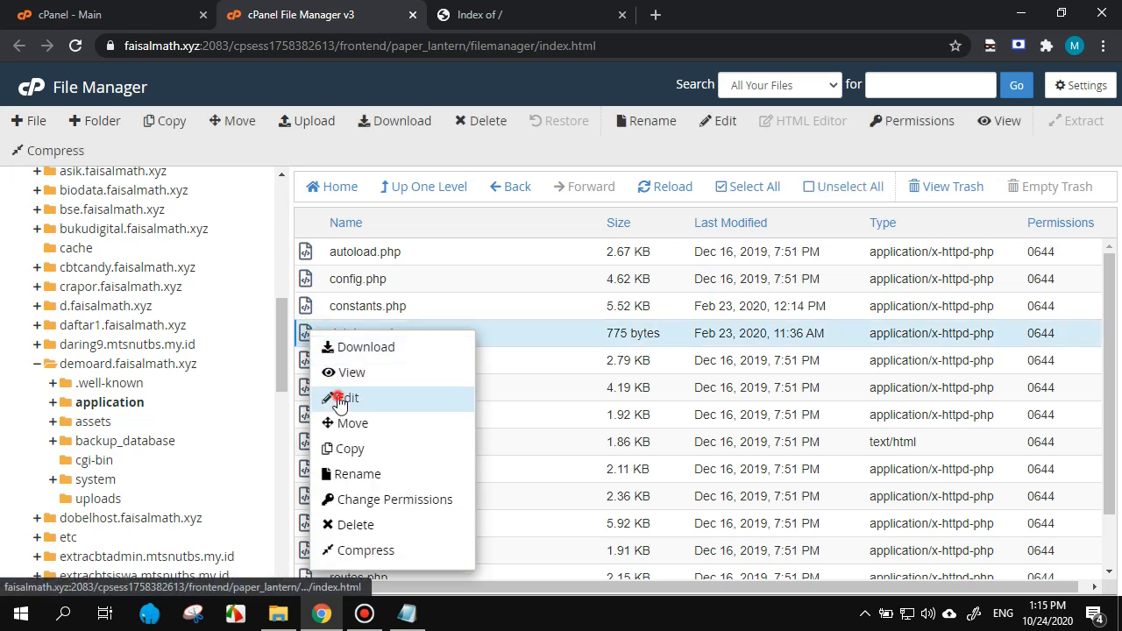
click(342, 399)
Open database.php in the code editor and enter ro_demoard as the username on line 7.
click(718, 469)
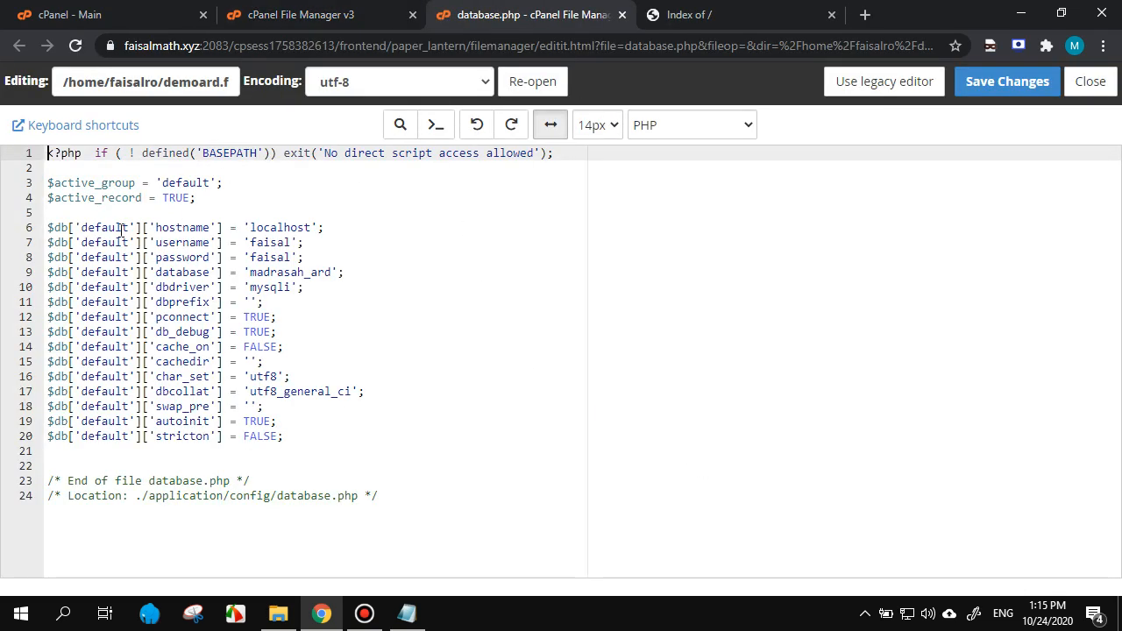
double_click(267, 227)
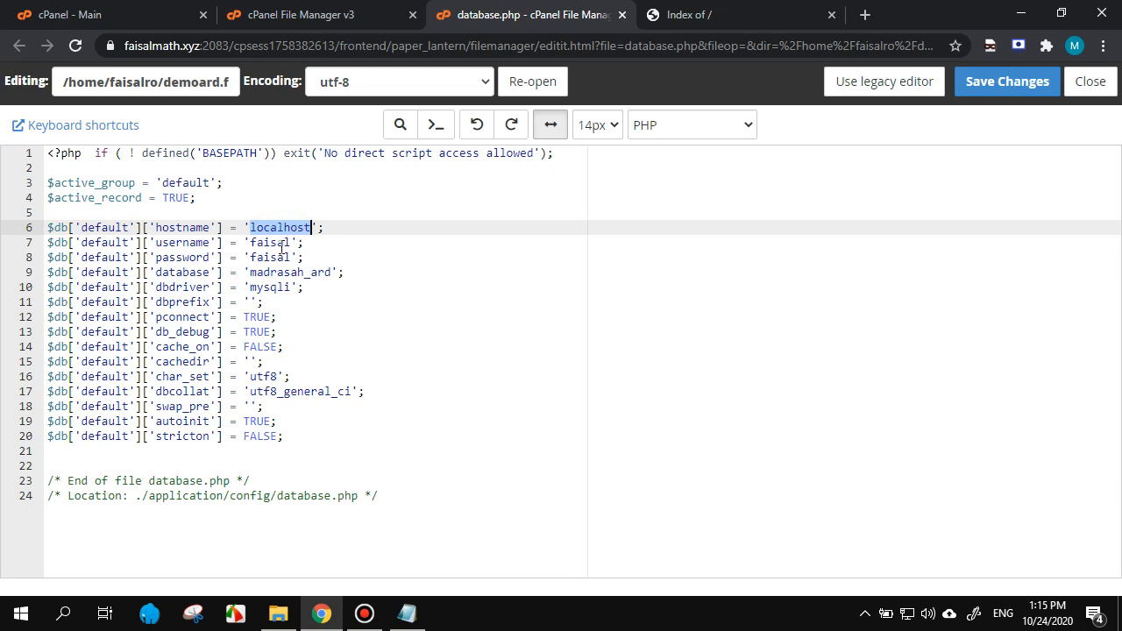
double_click(257, 243)
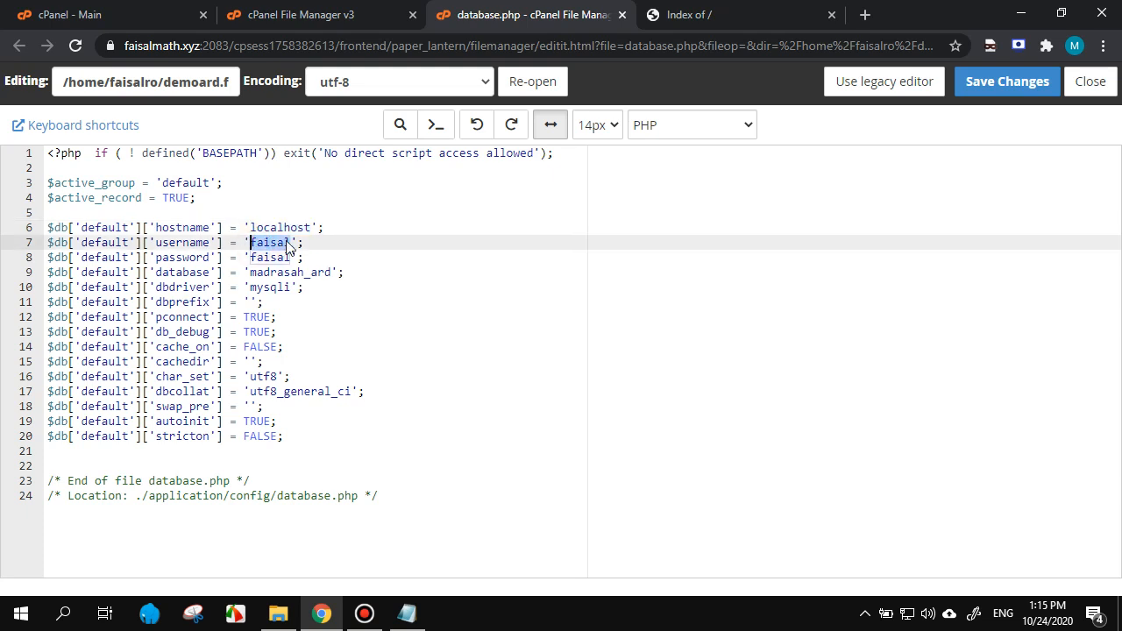
click(291, 242)
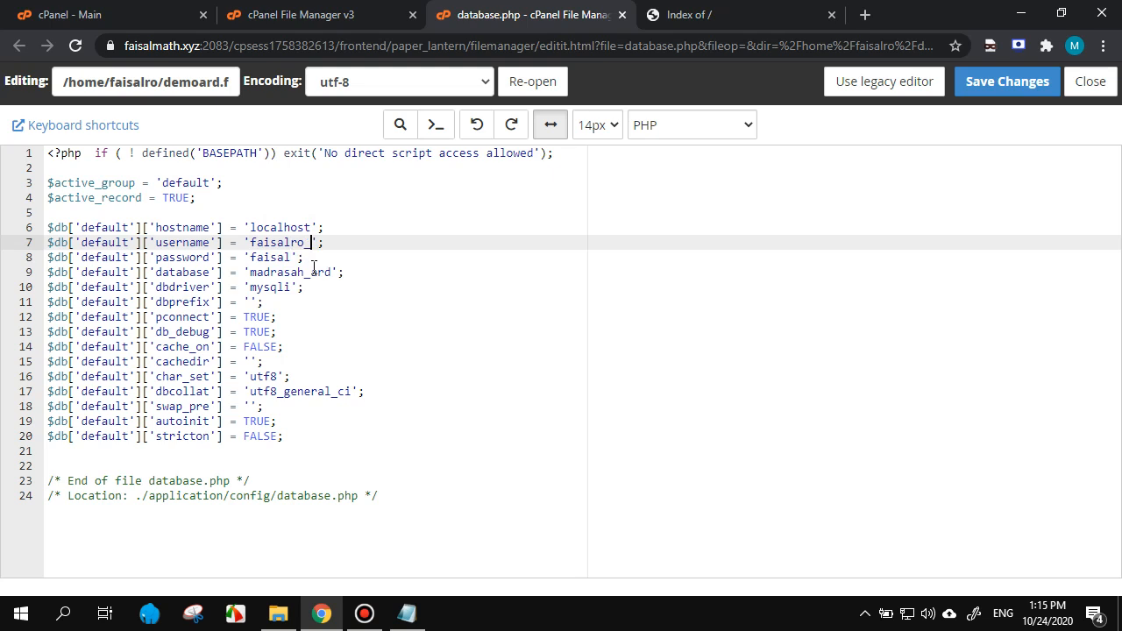
text(ro_demoard)
double_click(268, 260)
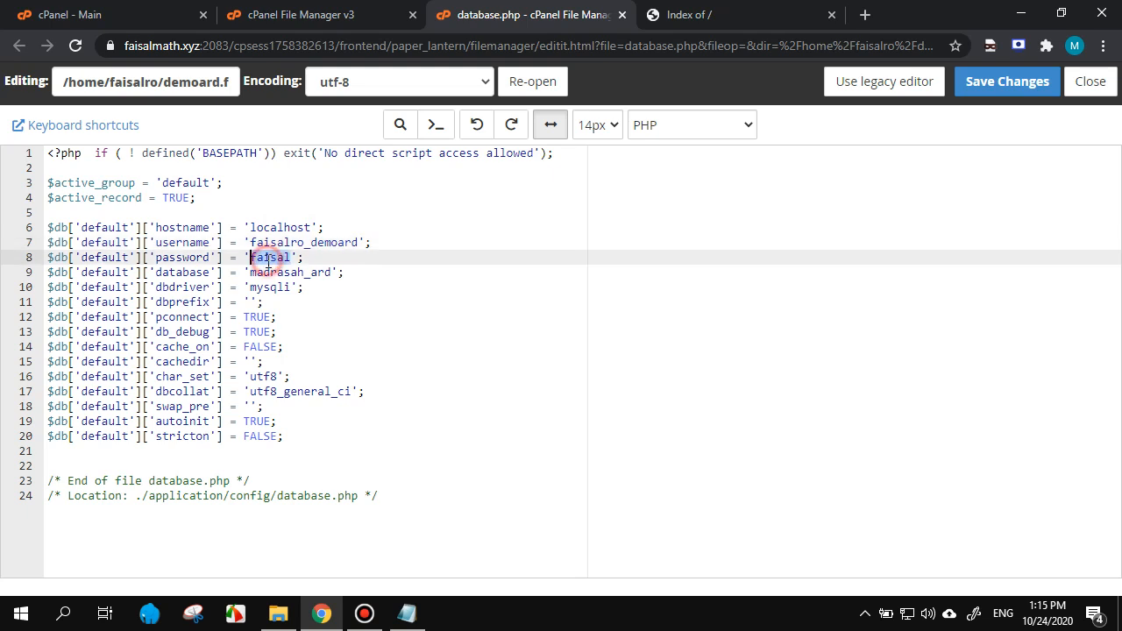
click(273, 259)
double_click(279, 257)
Replace the database name madrasah_ard and the password with the demoard values, then save.
double_click(331, 273)
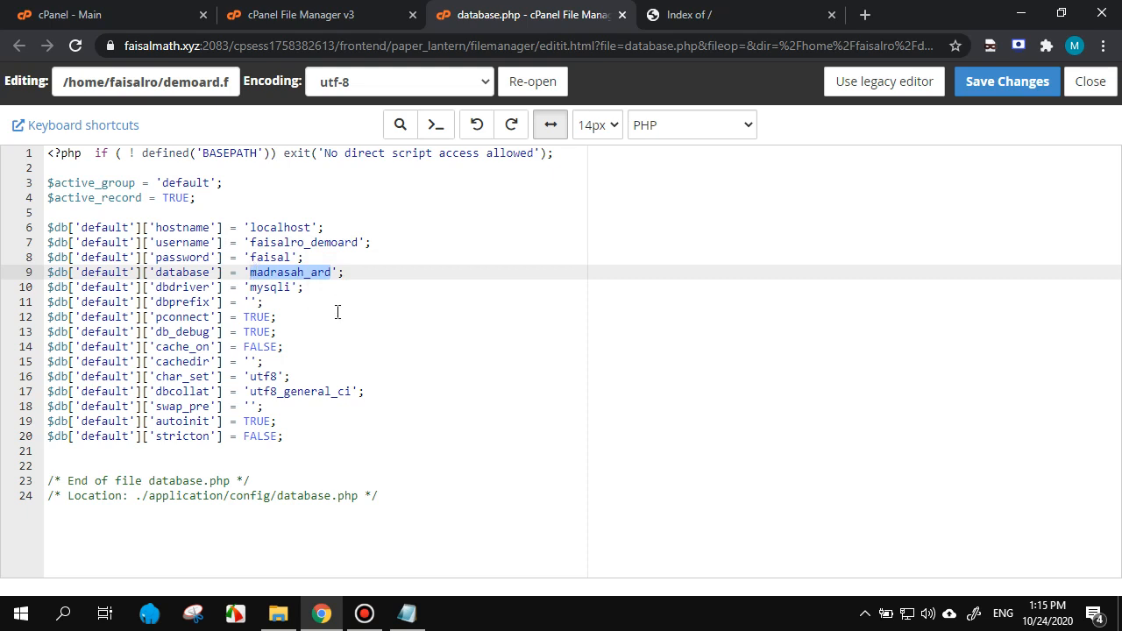
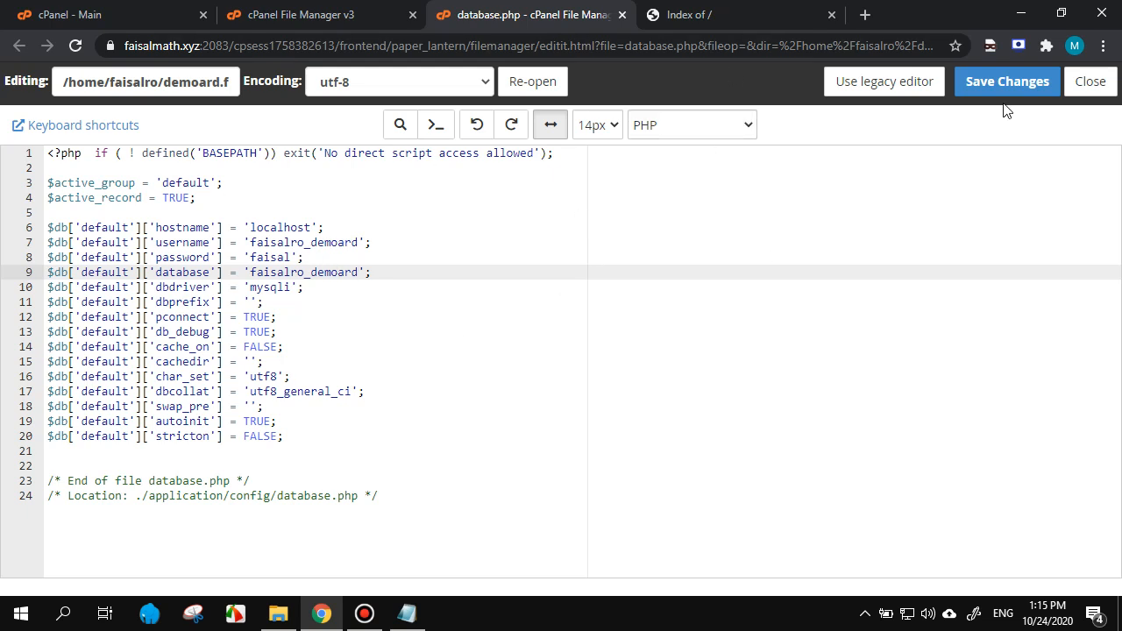
double_click(278, 259)
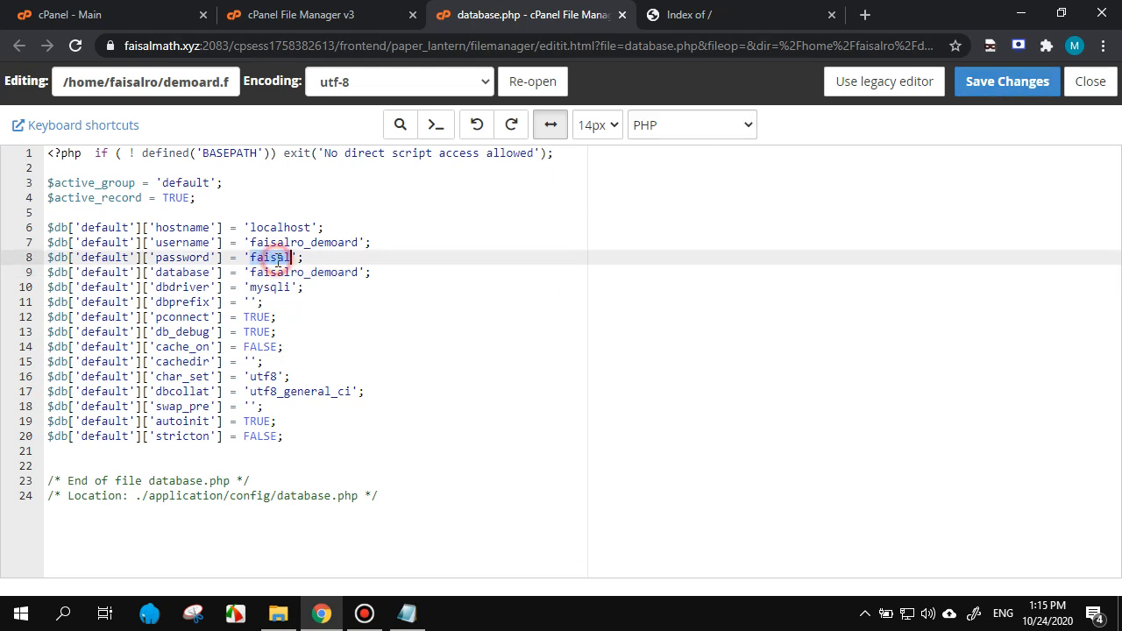
click(1024, 91)
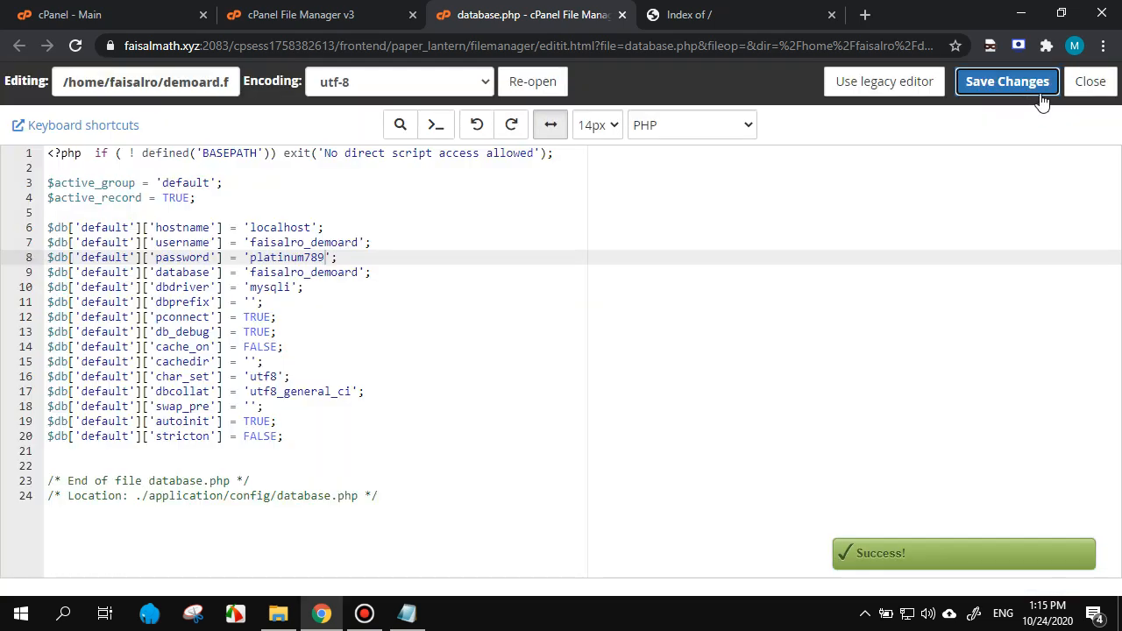
click(1091, 81)
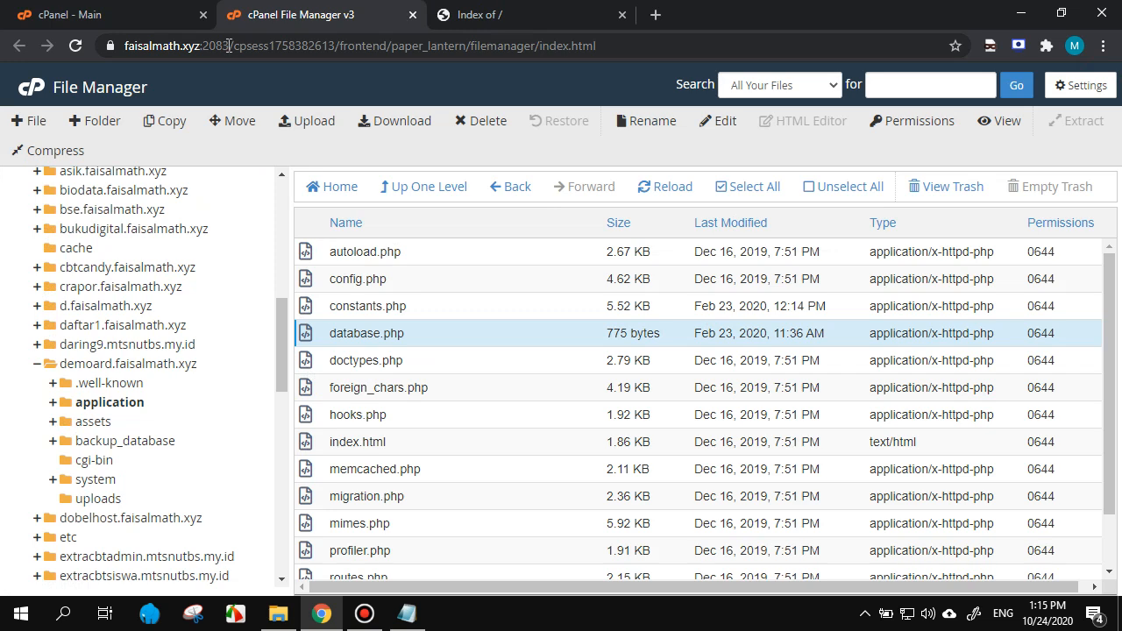
Reload the demoard site and log into Madrasah Tsanawiyah with saved credentials, hitting Database Error 1146.
click(535, 11)
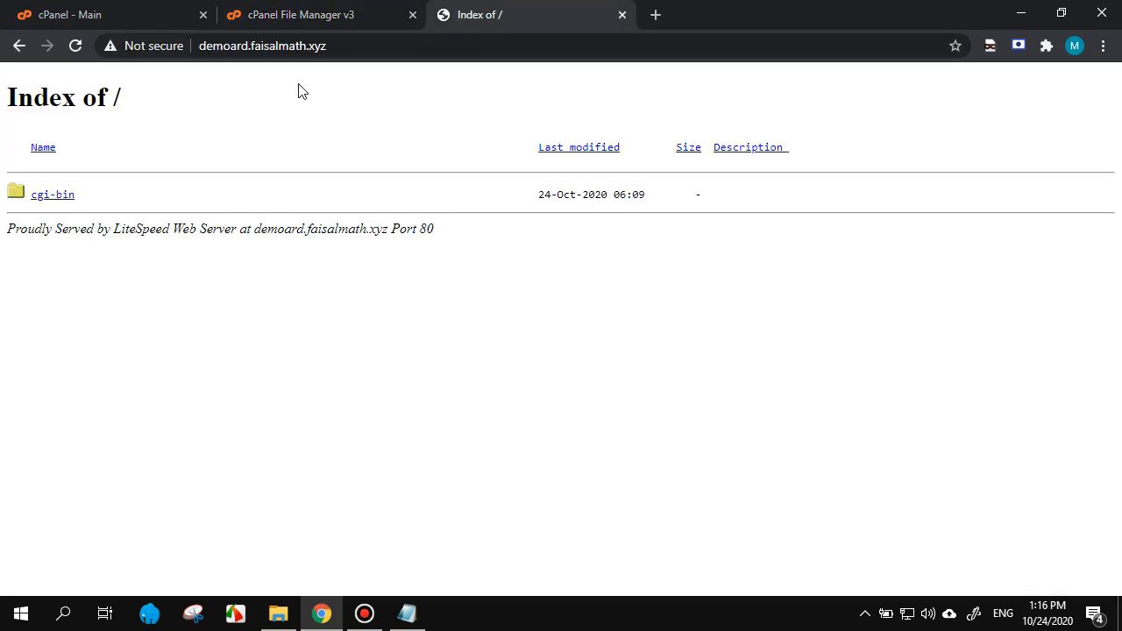
click(76, 46)
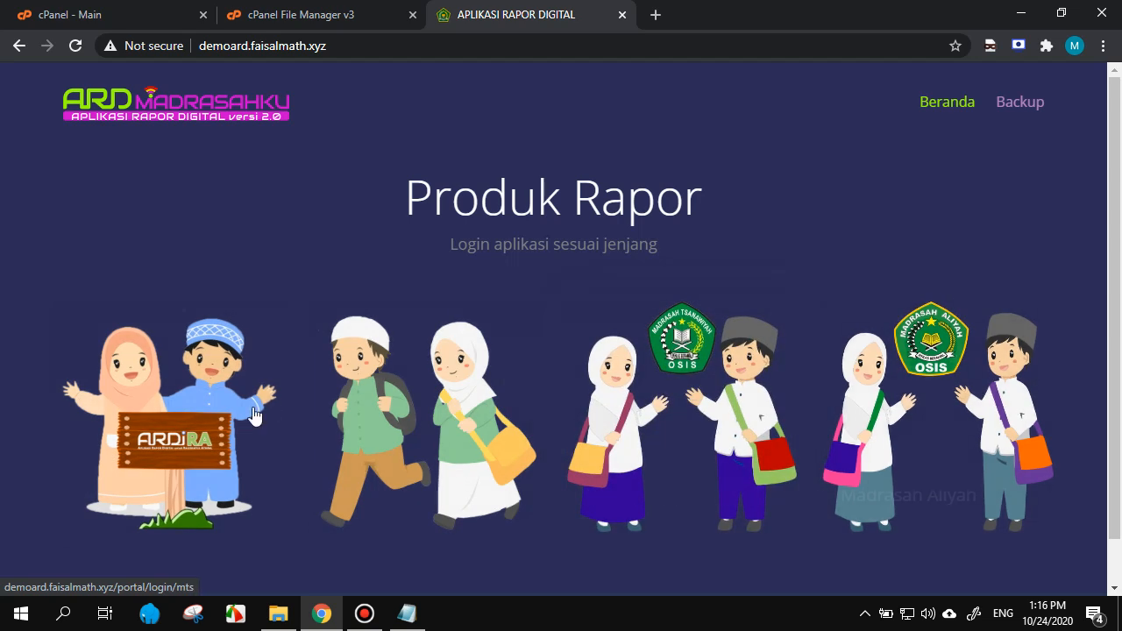
click(671, 425)
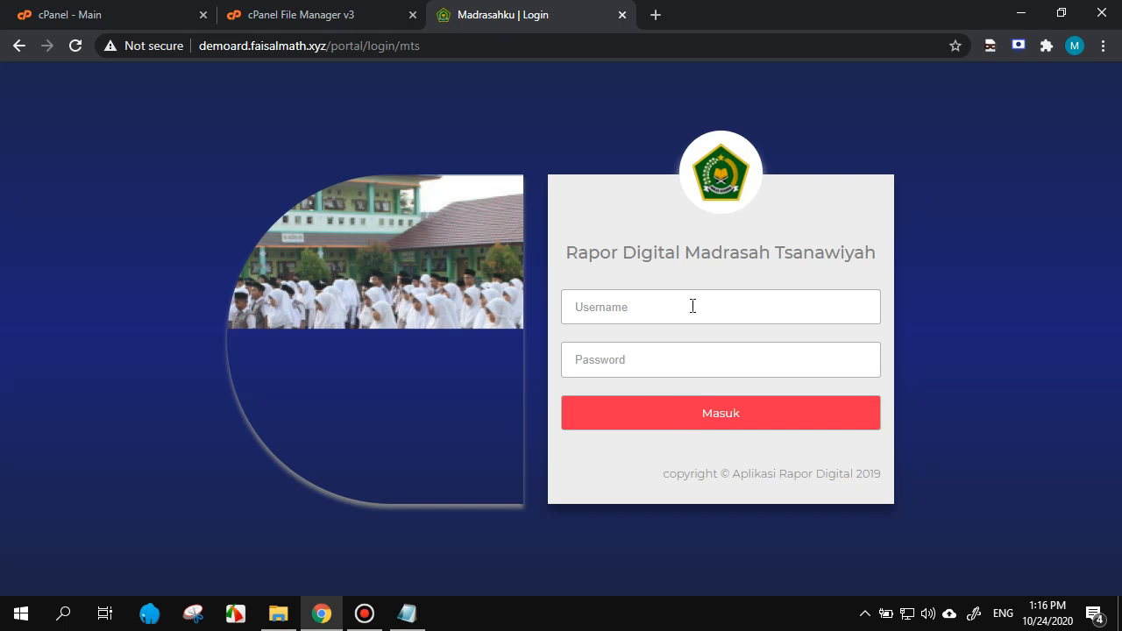
click(653, 310)
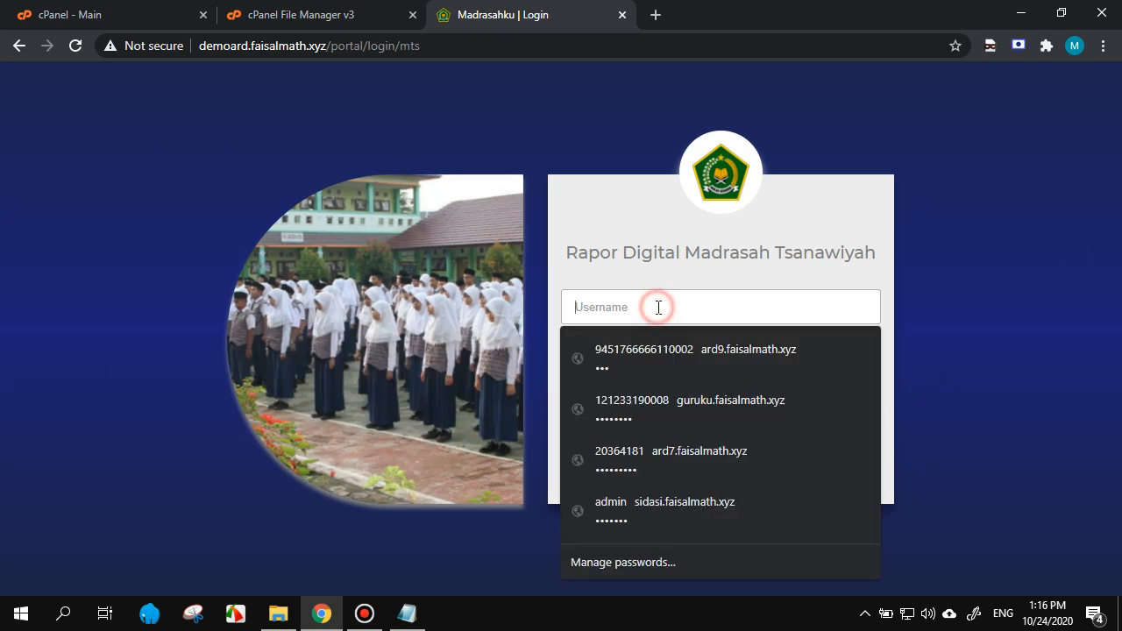
click(683, 355)
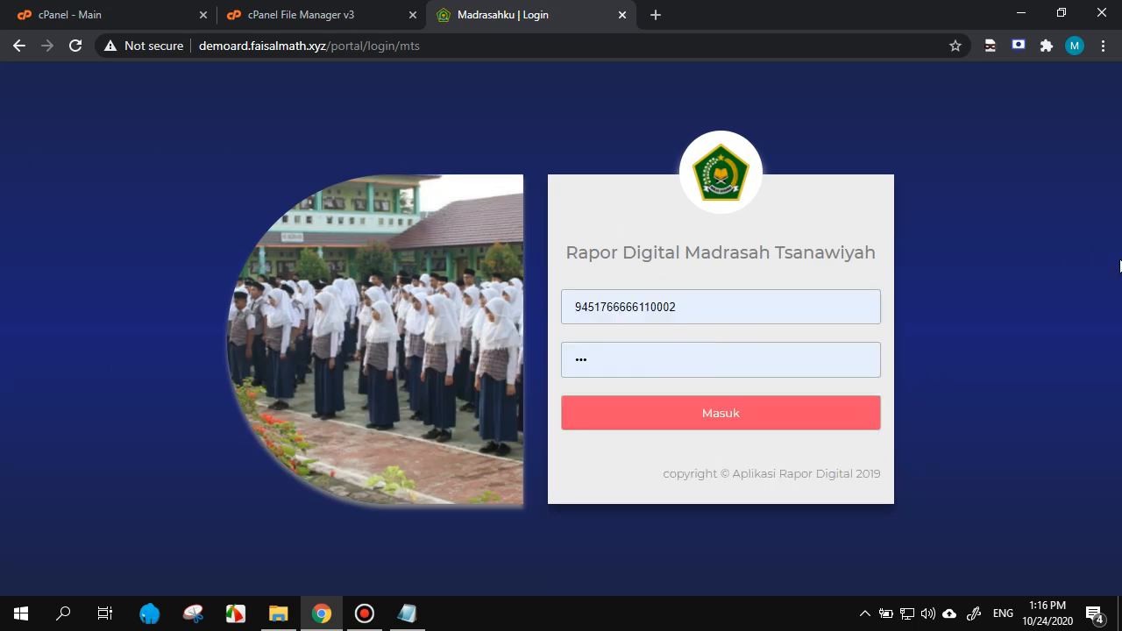
click(776, 425)
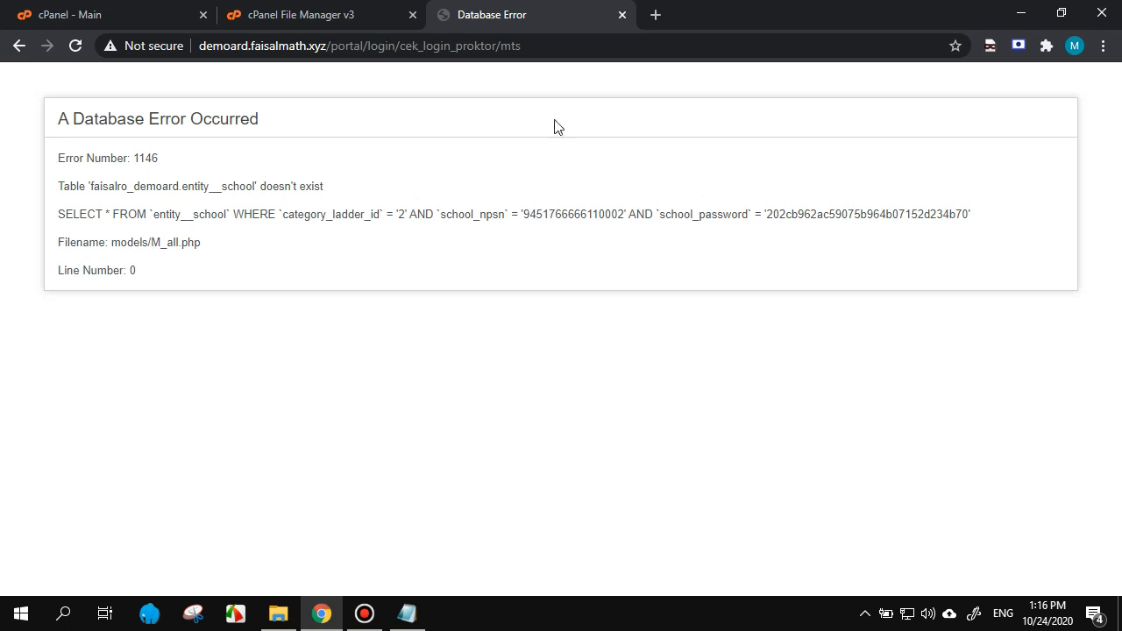
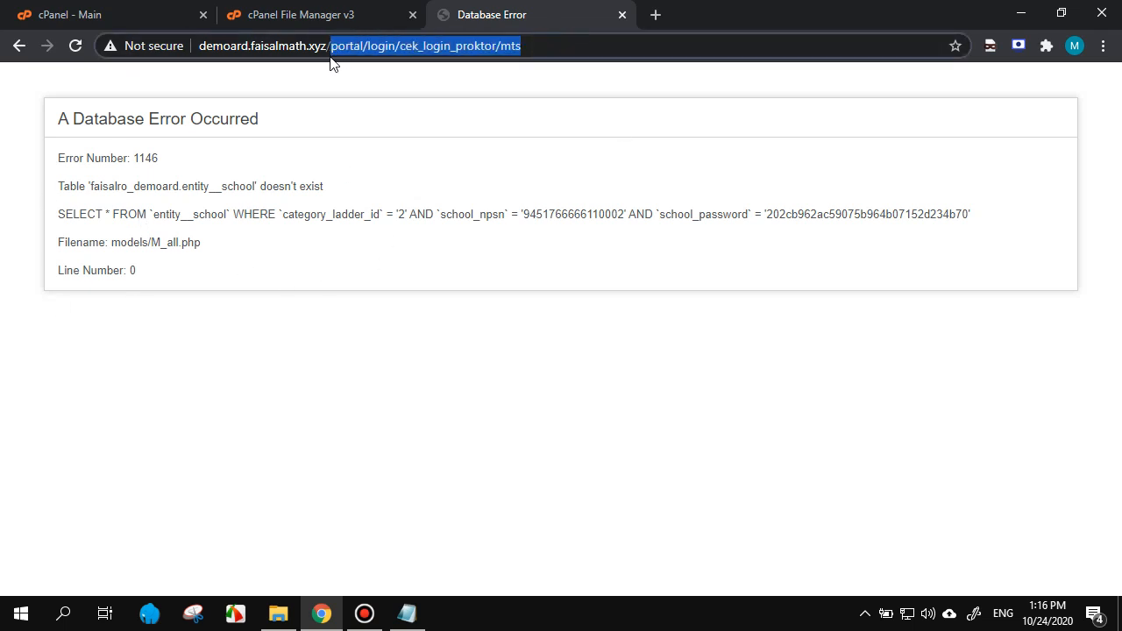
Strip the login path to reload the demoard.faisalmath.xyz home page, then return to the cPanel main page.
key(BackSpace)
key(Return)
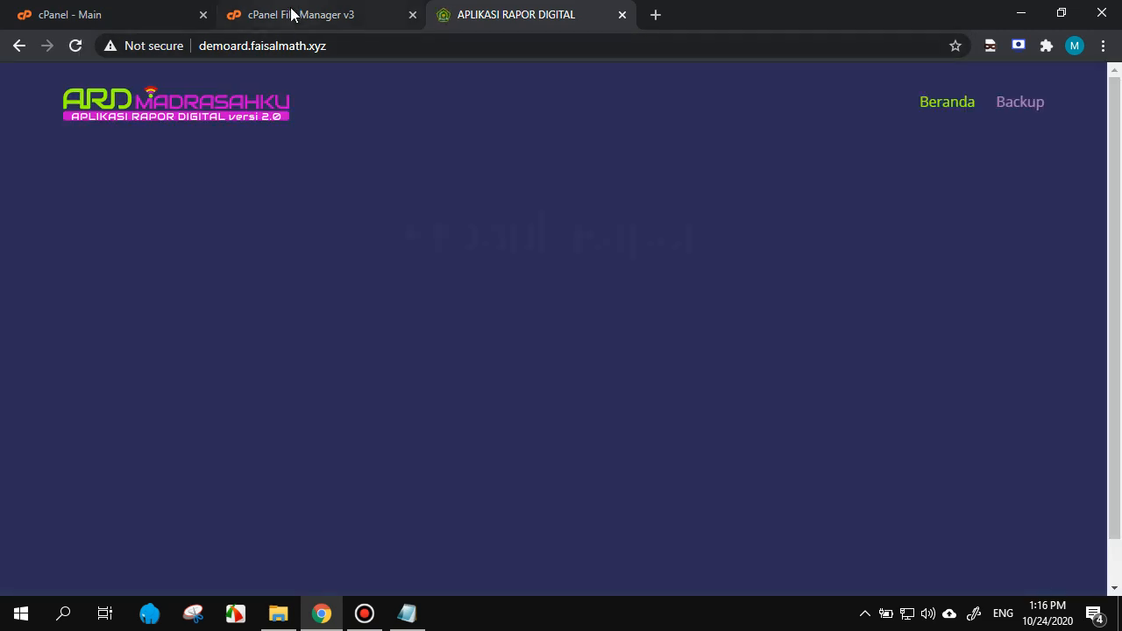
click(292, 15)
click(132, 11)
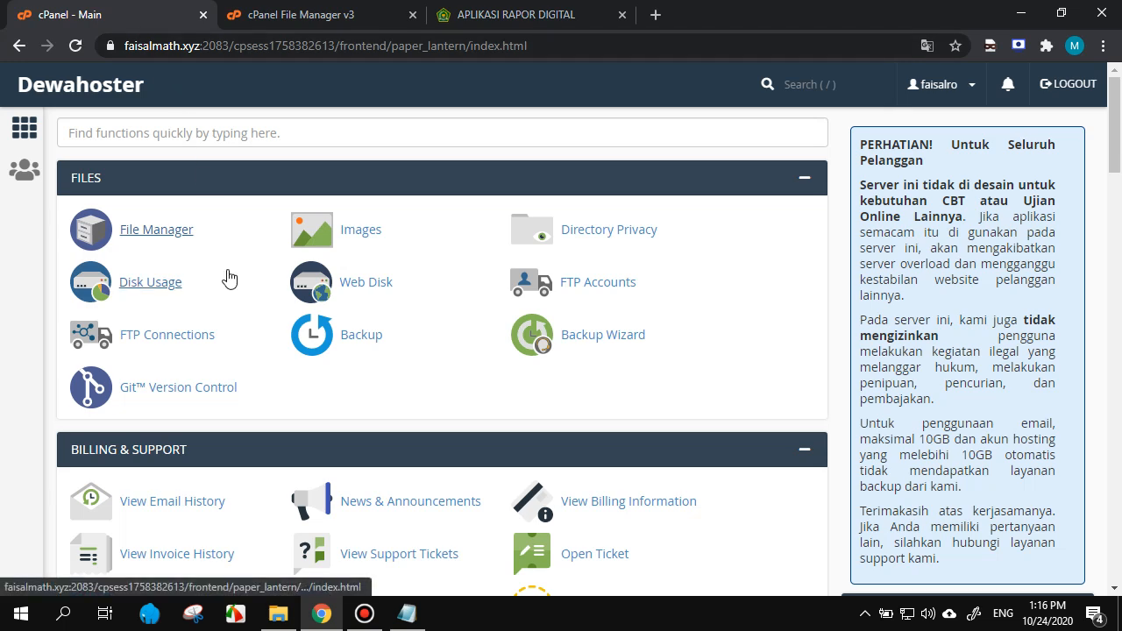
Launch phpMyAdmin from cPanel's Databases section and bring the local ARD project folder forward.
scroll(221, 258, down, 1)
scroll(204, 268, down, 3)
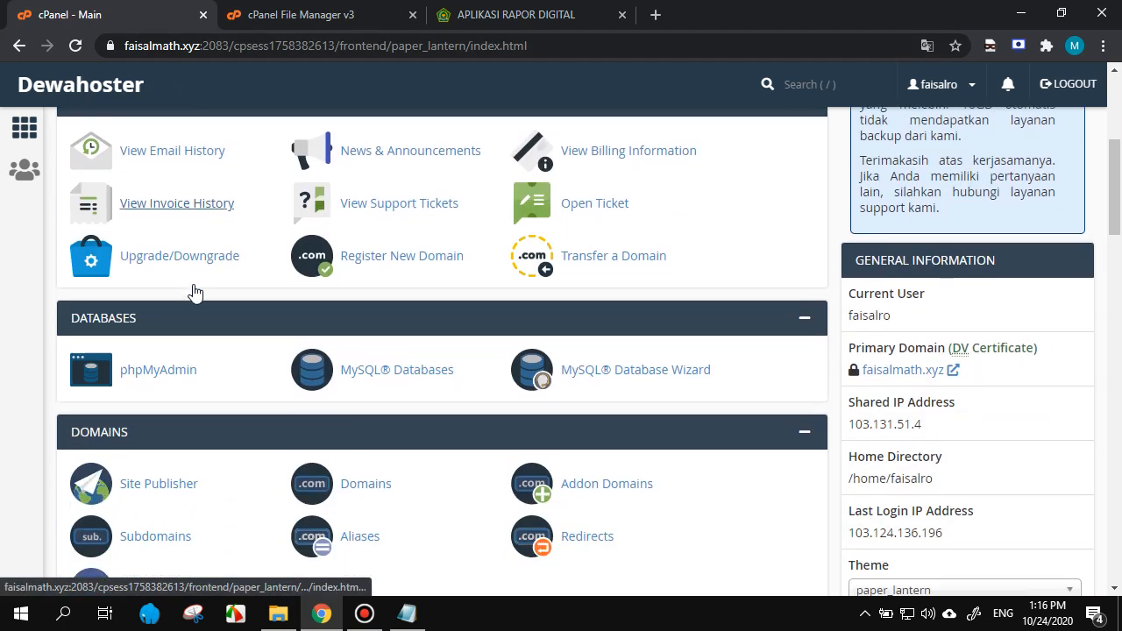
scroll(194, 289, down, 1)
click(150, 282)
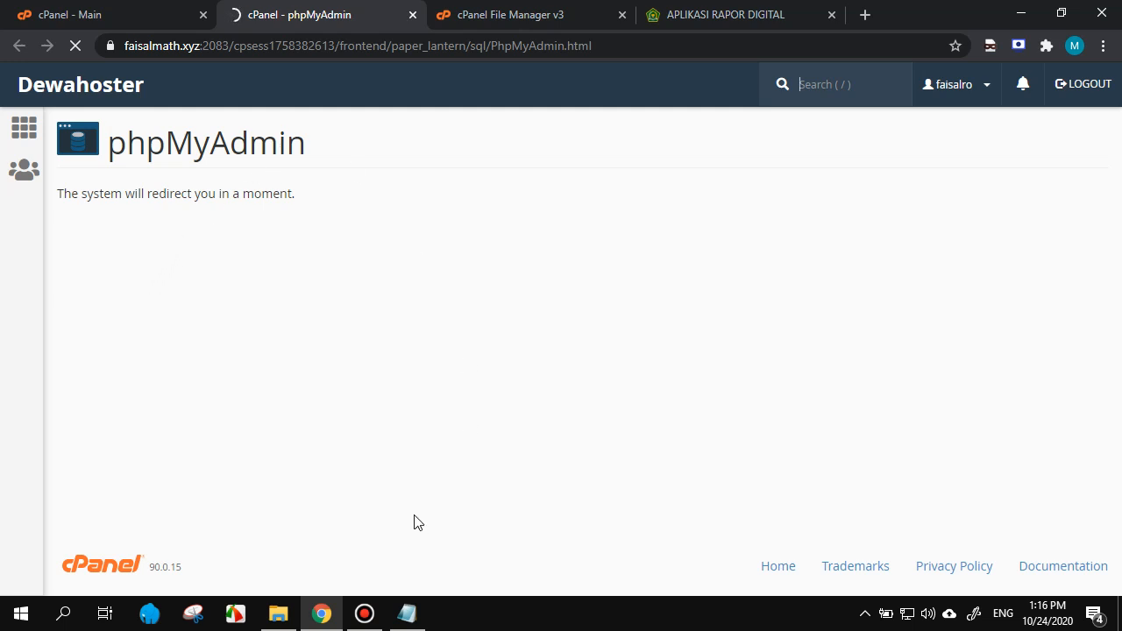
click(292, 616)
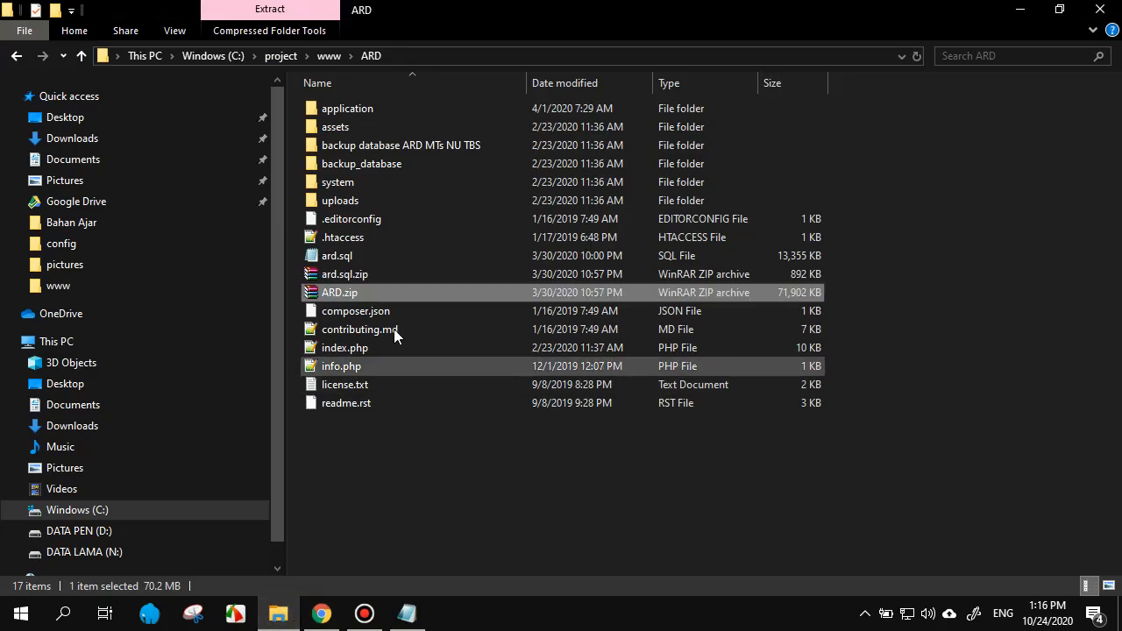
Compare the sizes of ard.sql and the much smaller ard.sql.zip, then return to phpMyAdmin.
click(359, 277)
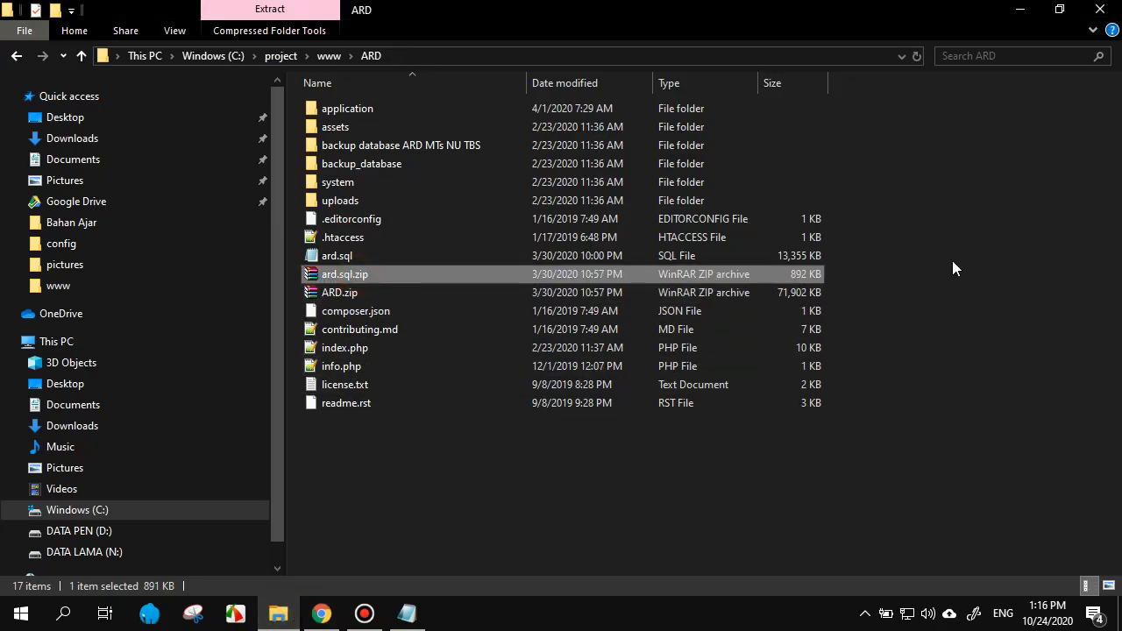
click(391, 255)
click(400, 277)
click(397, 256)
click(395, 268)
click(395, 256)
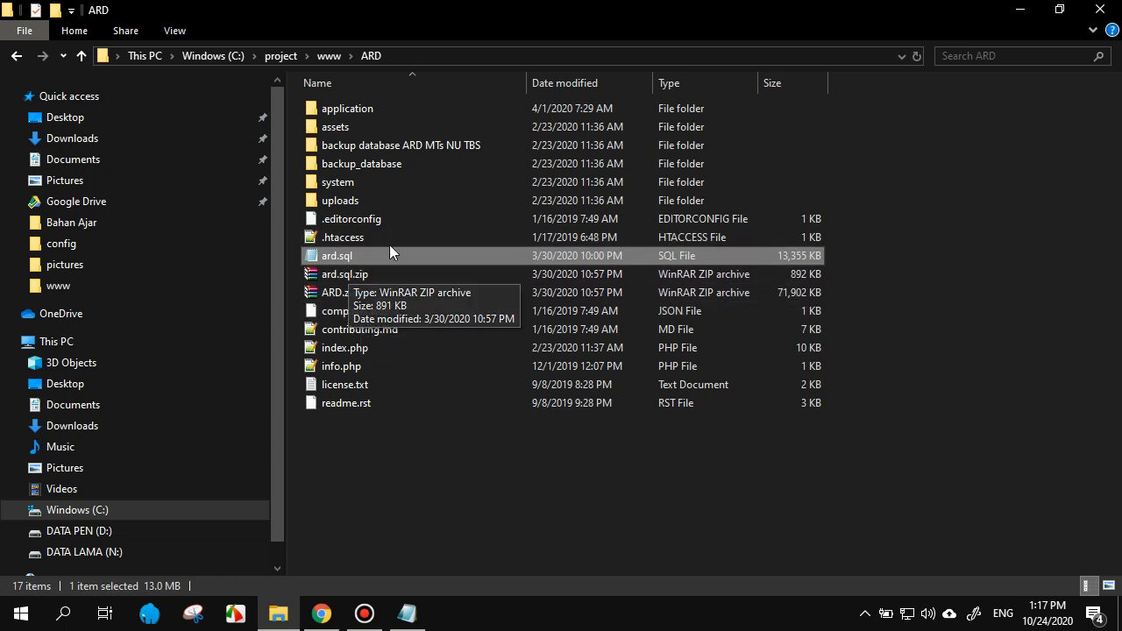
click(405, 279)
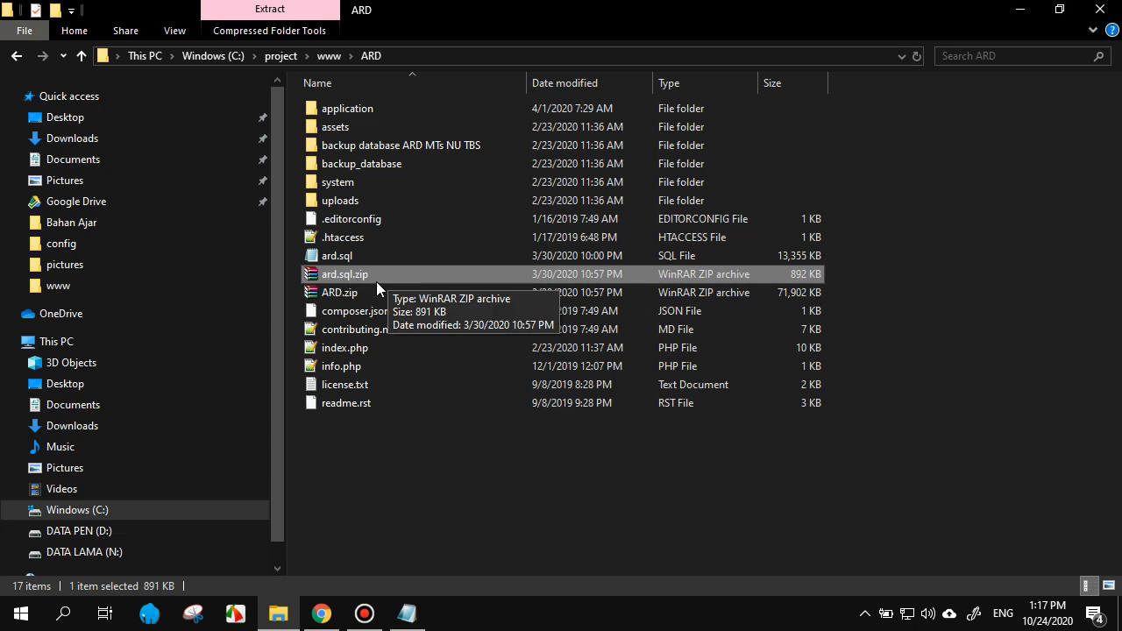
click(333, 616)
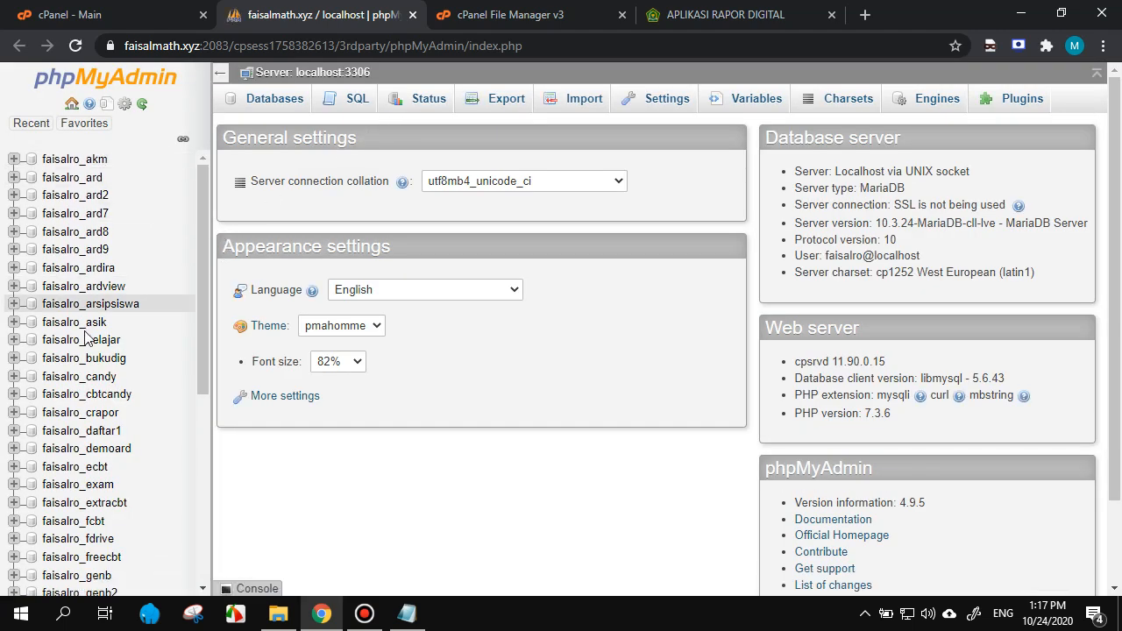
Select the empty faisalro_demoard database and open its Import page.
scroll(162, 473, down, 1)
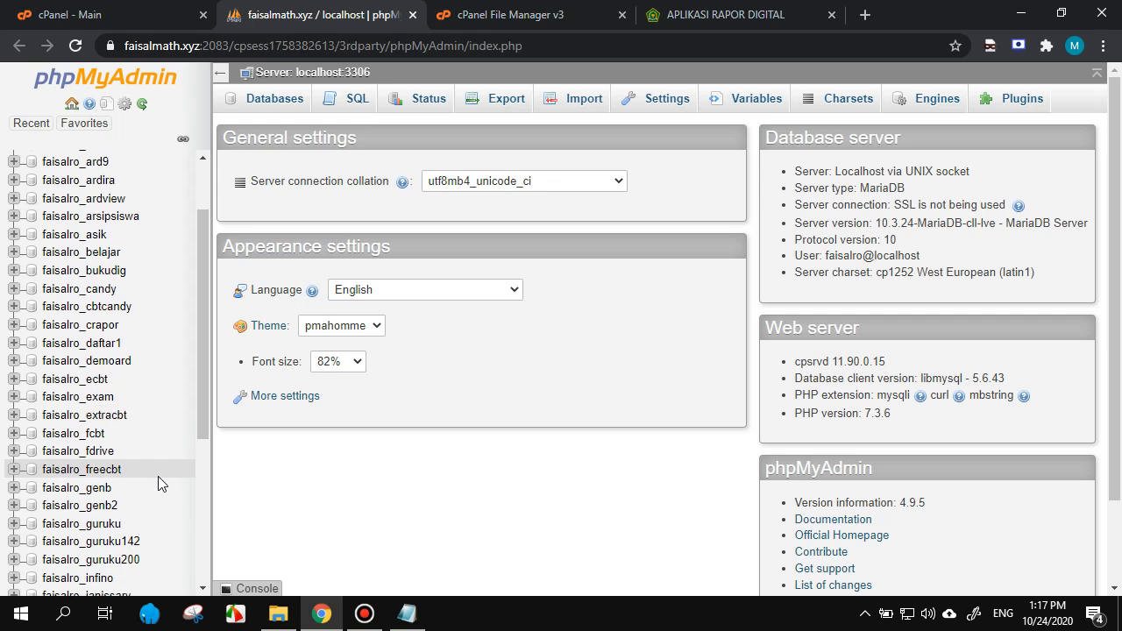
click(105, 368)
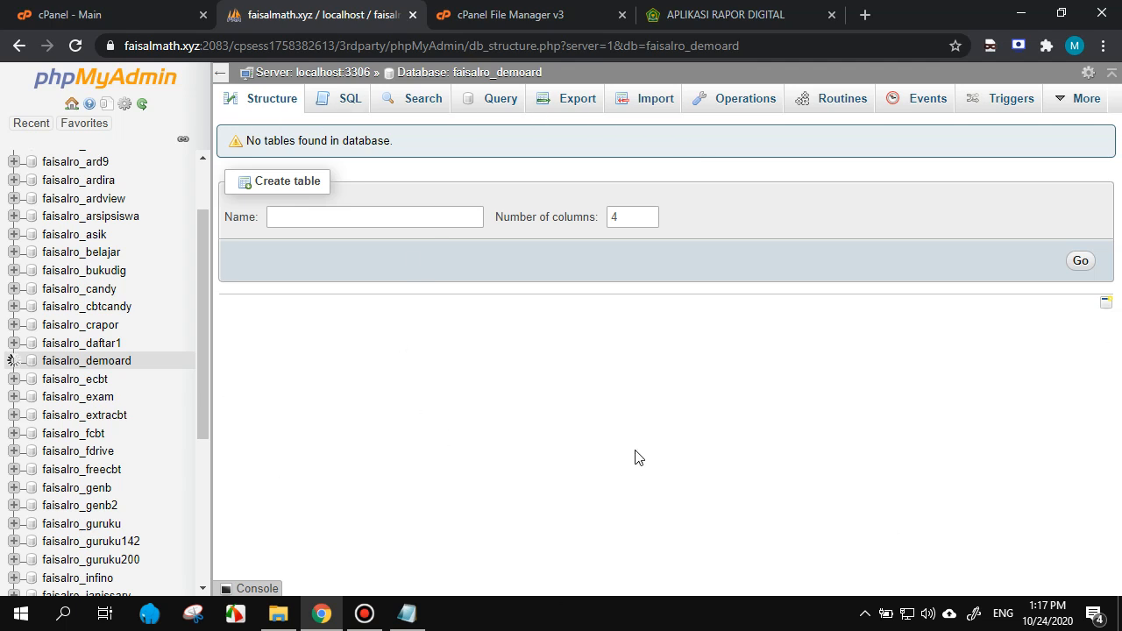
click(645, 112)
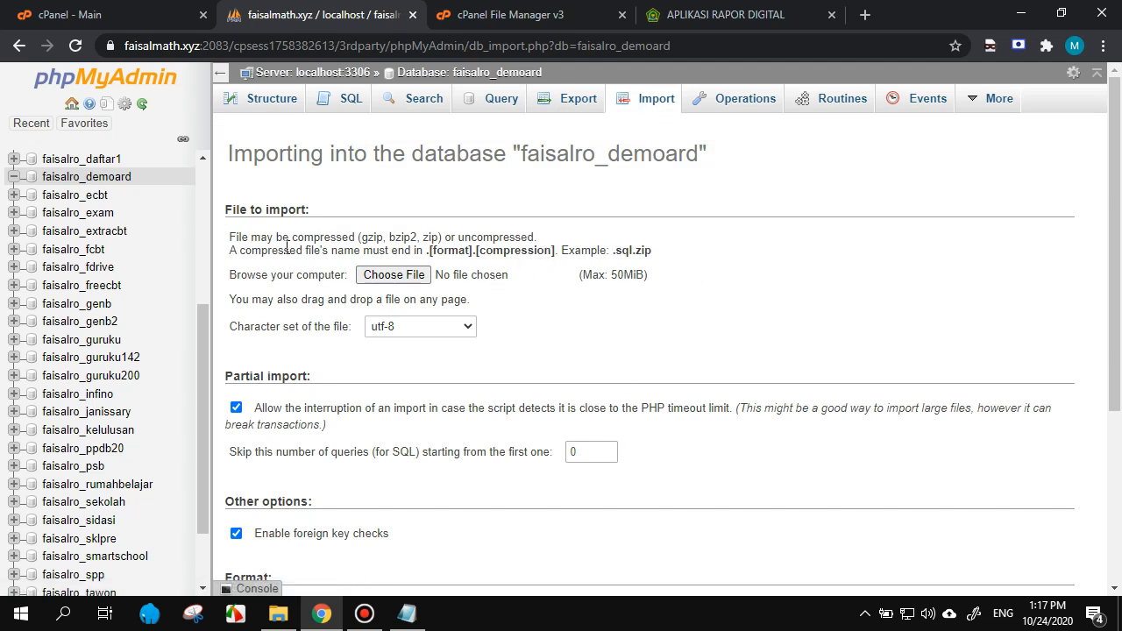
Choose ard.sql.zip as the import file for faisalro_demoard and submit the import with Go.
drag(614, 251, 667, 257)
click(397, 279)
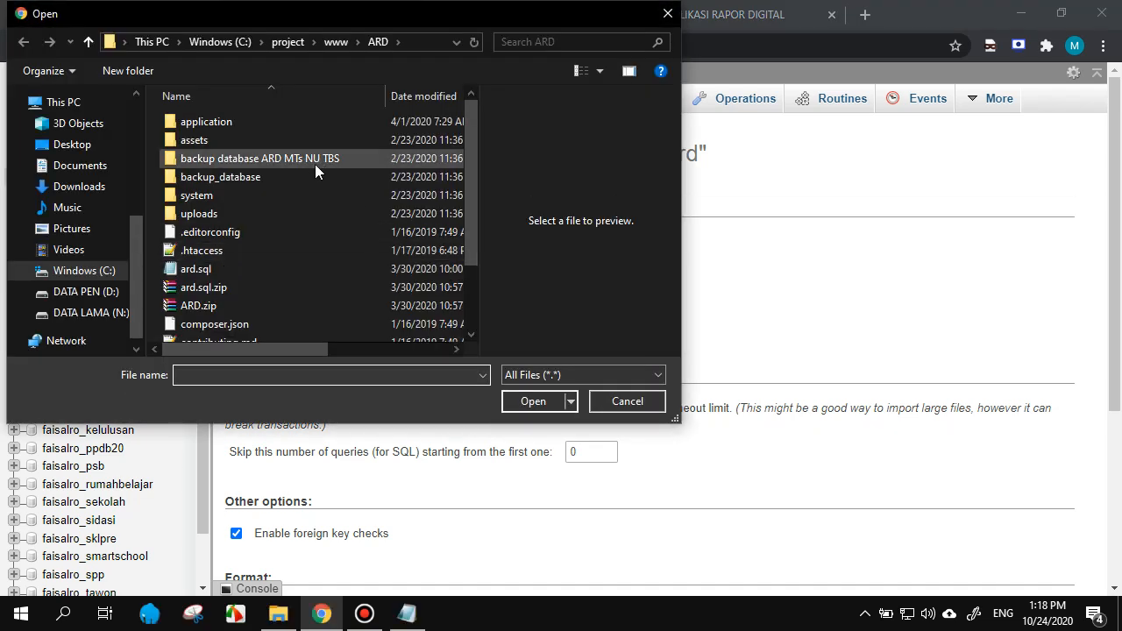
scroll(303, 165, down, 1)
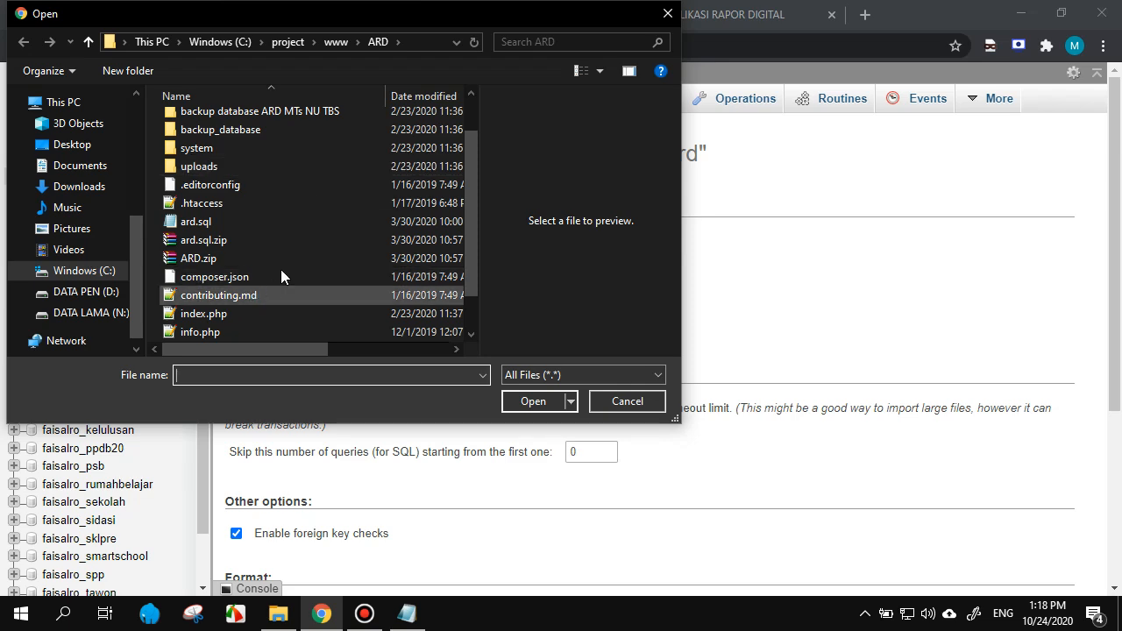
click(209, 242)
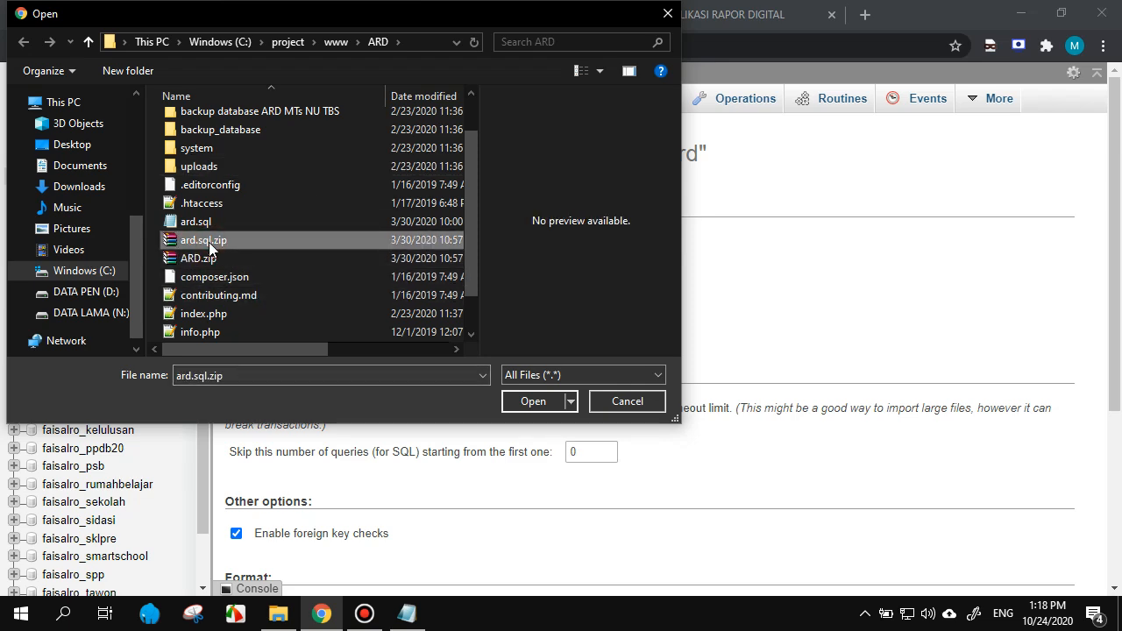
click(534, 400)
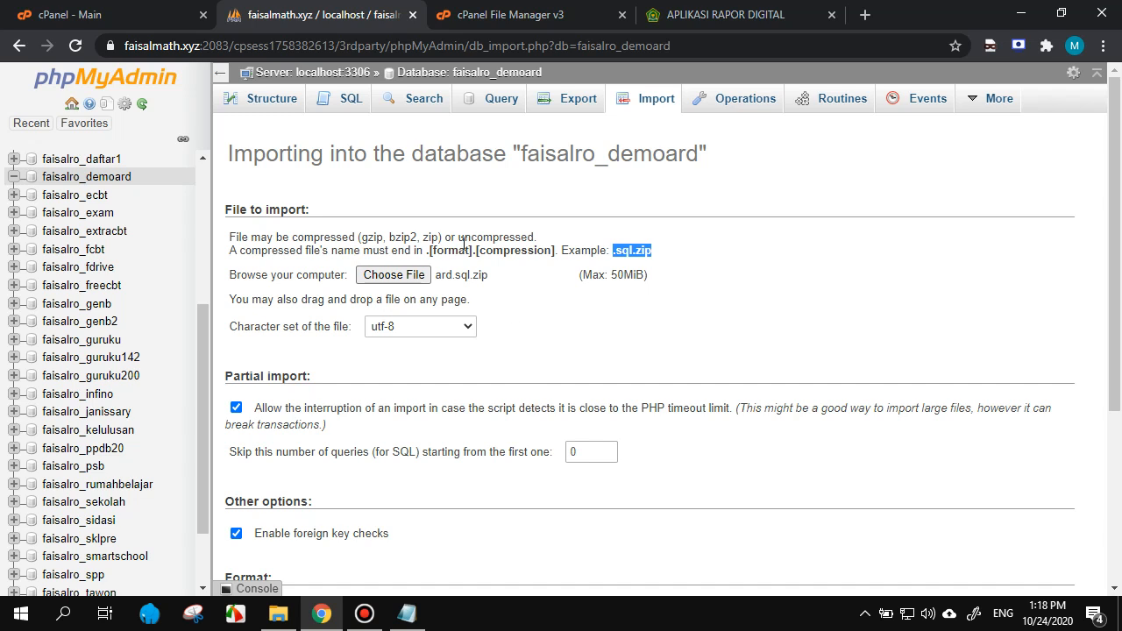
scroll(454, 326, down, 5)
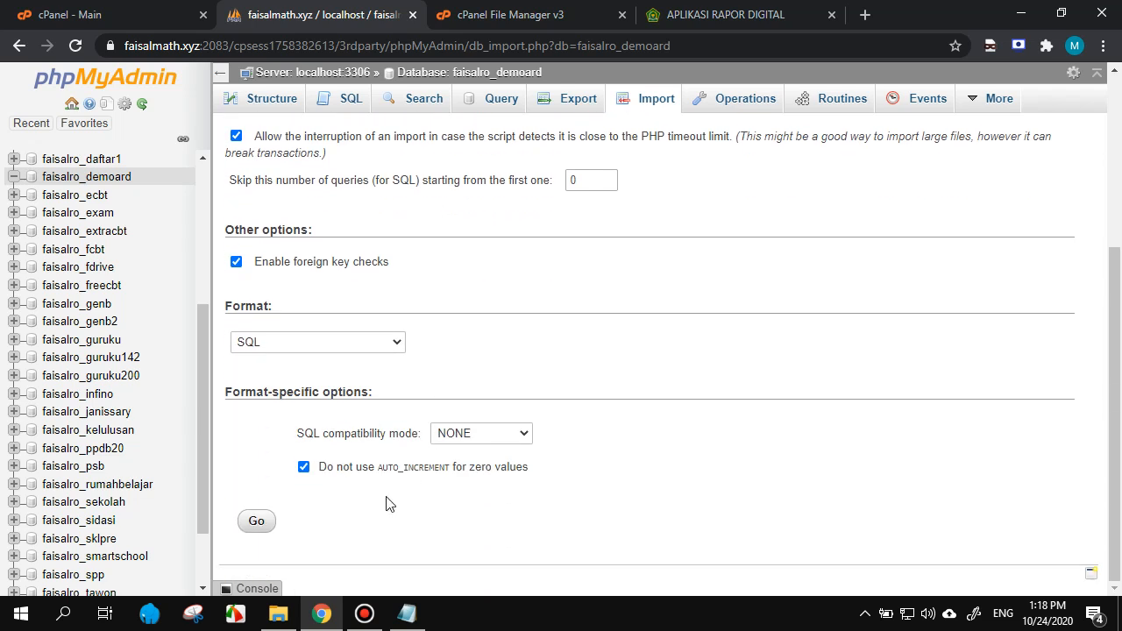
click(257, 524)
click(257, 523)
scroll(637, 391, up, 4)
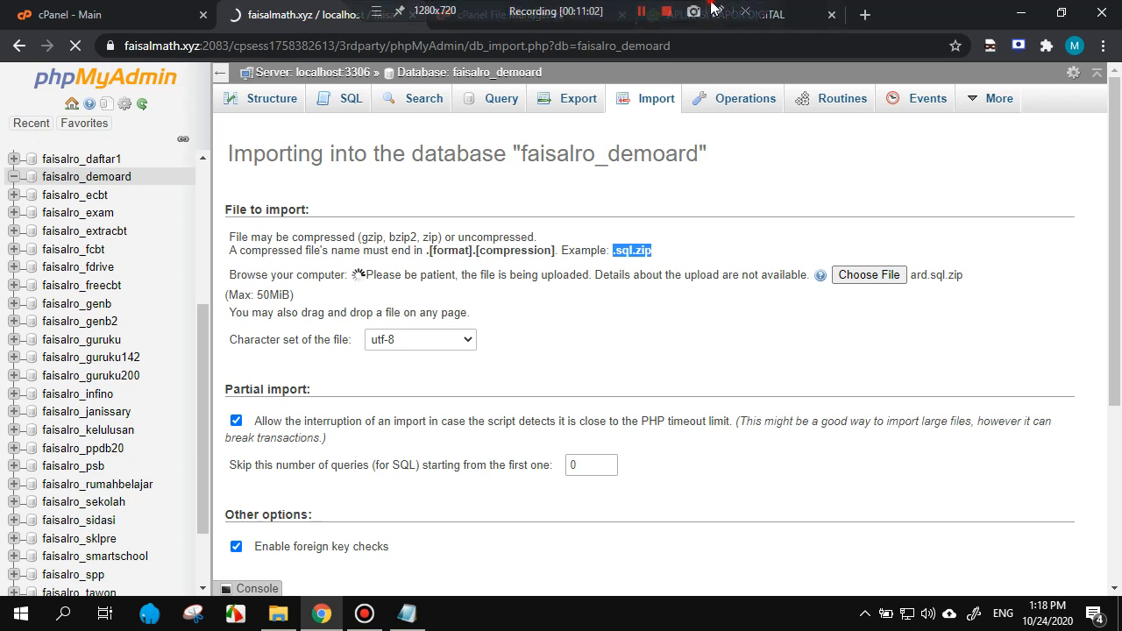
click(714, 7)
click(723, 15)
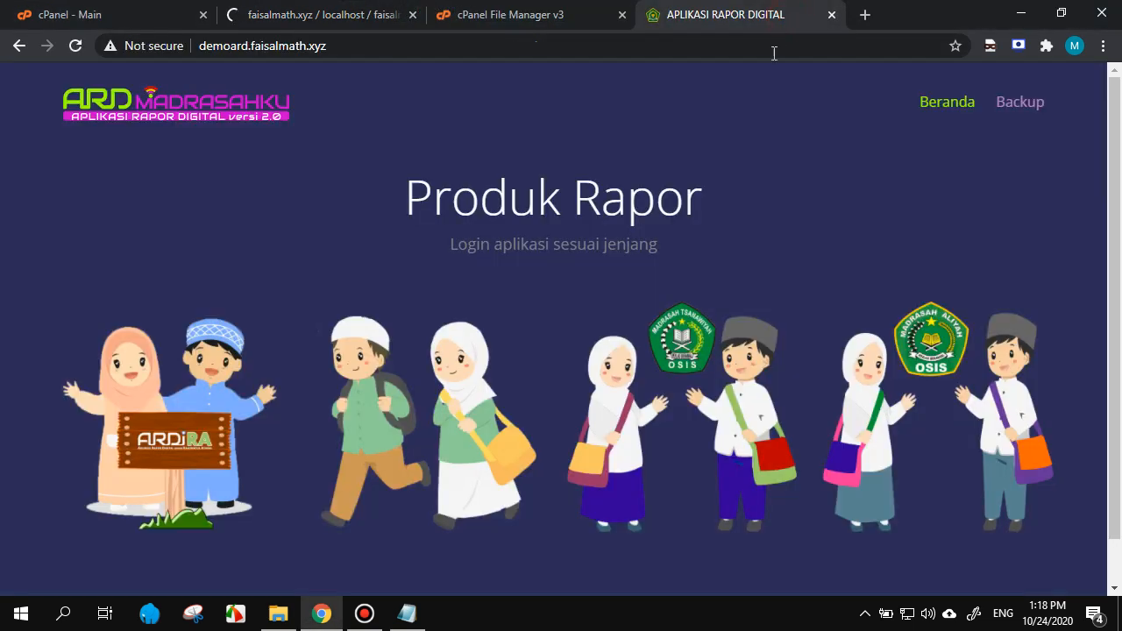
click(209, 44)
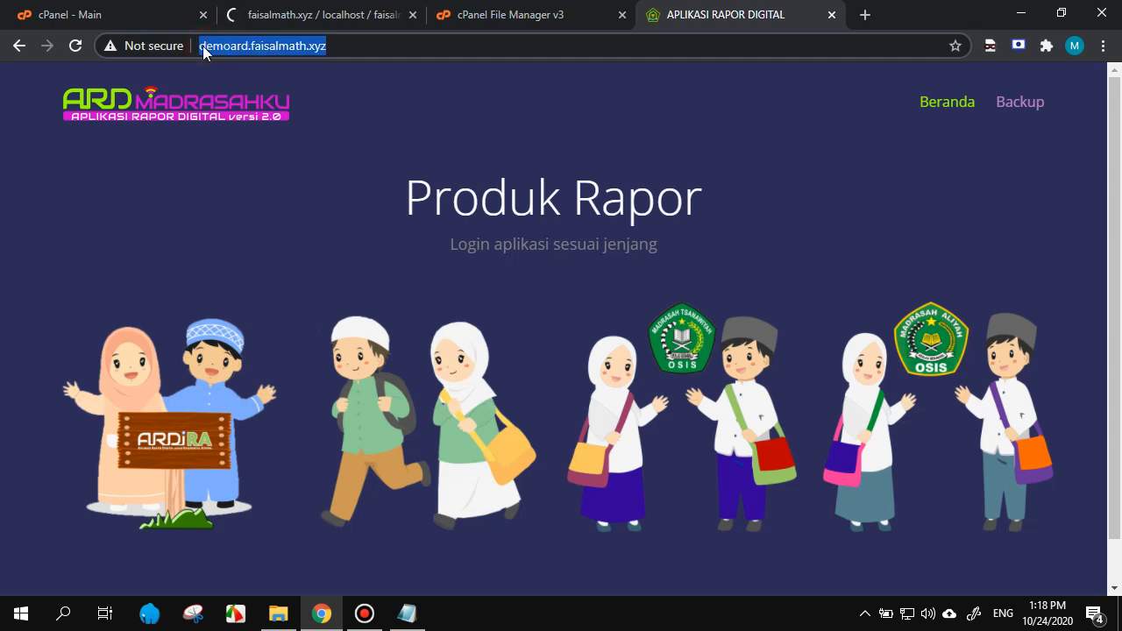
click(203, 45)
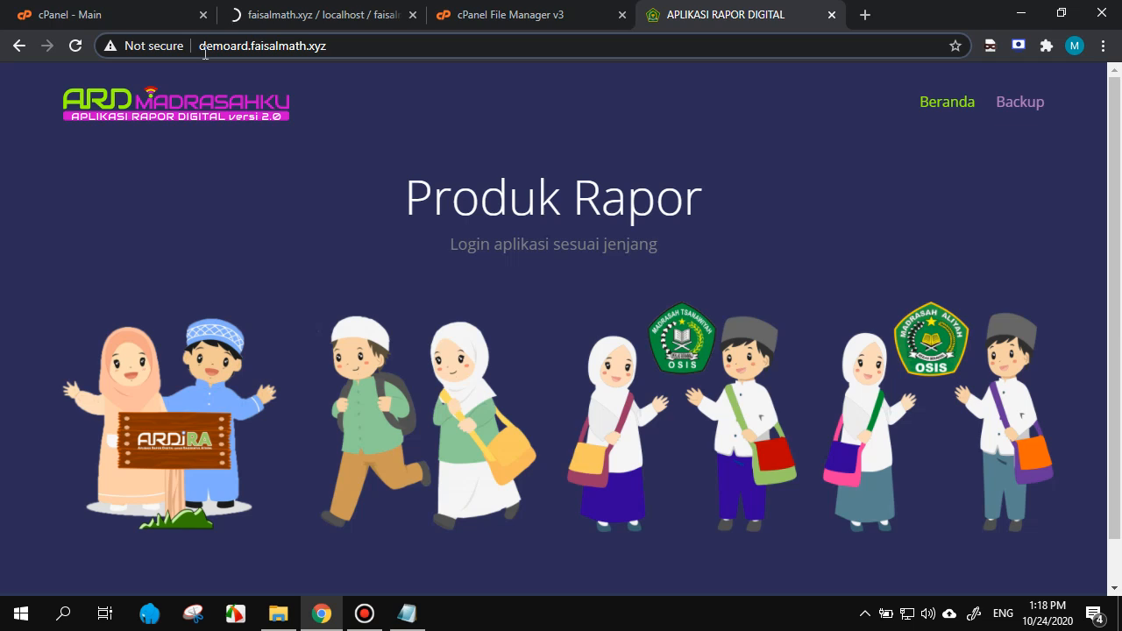
text(https:)
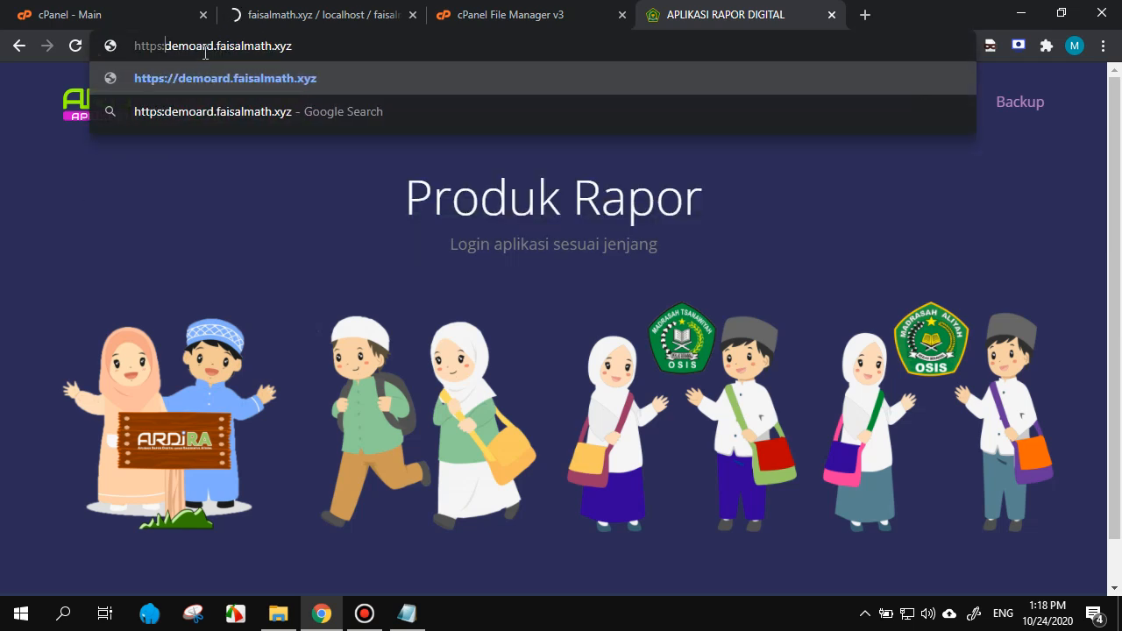
text(//)
key(Return)
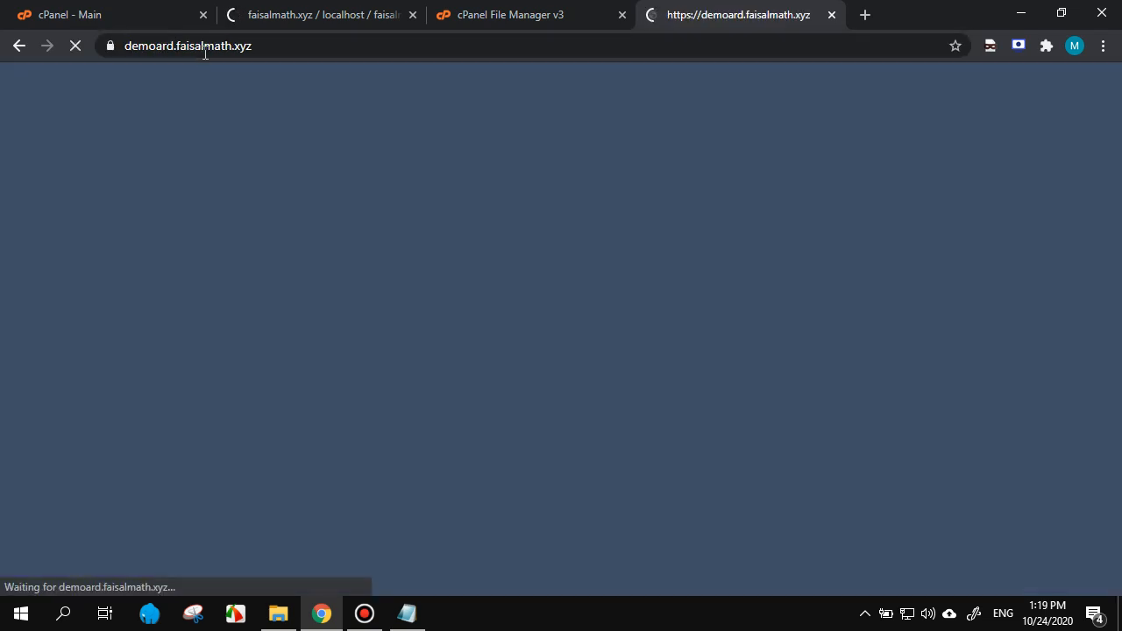
Reload the unstyled demoard page over plain http so its full styling appears.
scroll(142, 313, down, 4)
scroll(142, 313, down, 4)
scroll(146, 313, up, 6)
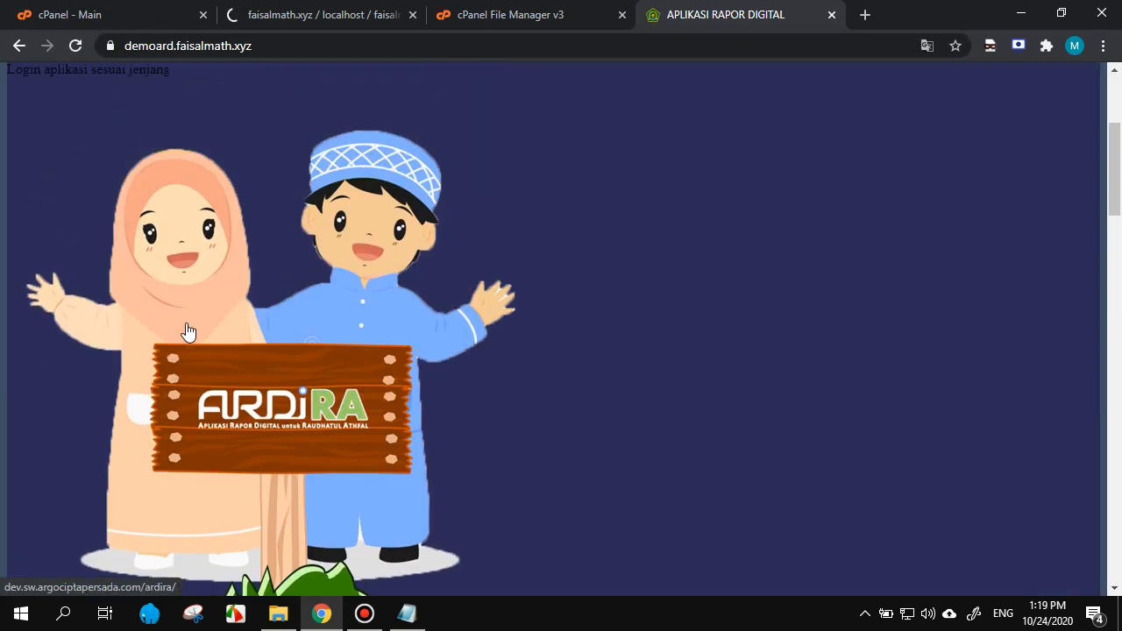
scroll(135, 260, up, 3)
scroll(288, 333, down, 18)
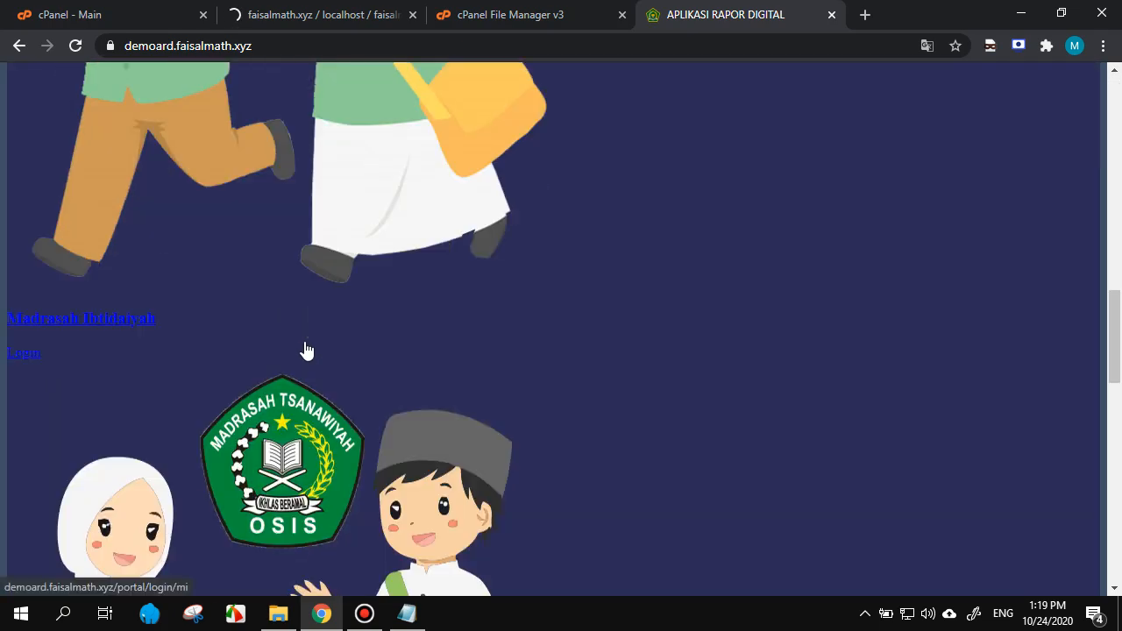
scroll(307, 351, up, 15)
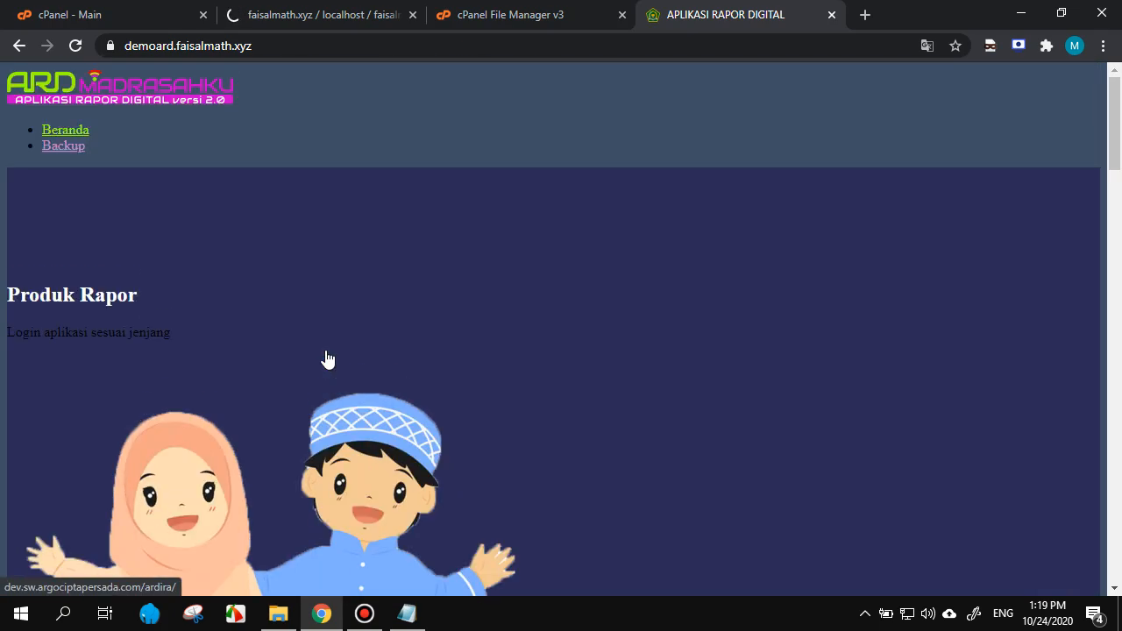
scroll(326, 368, down, 17)
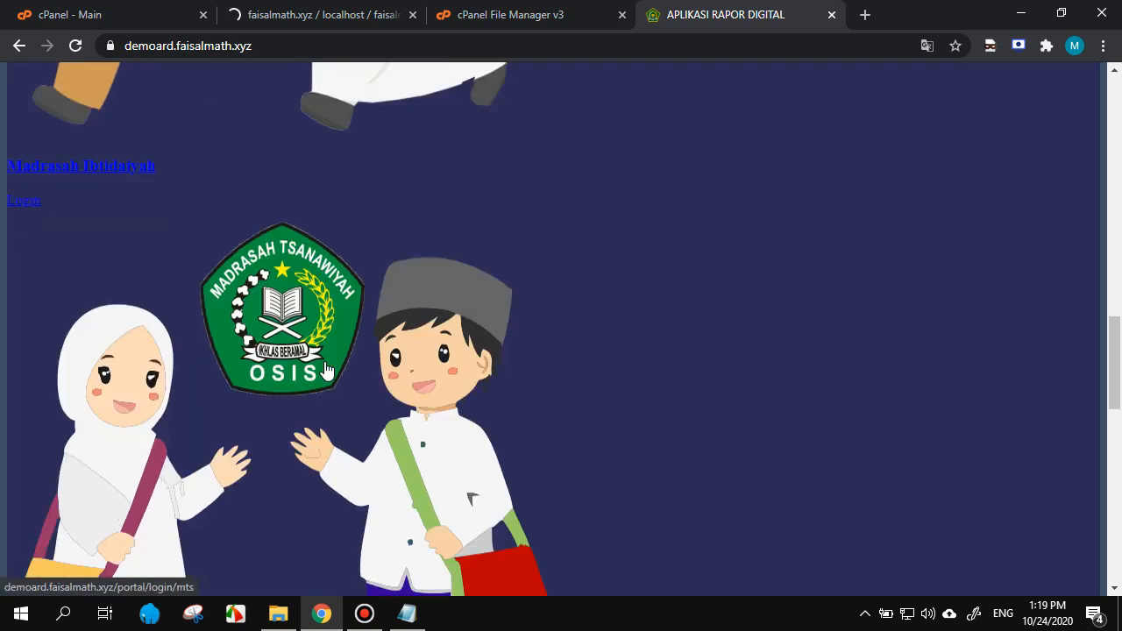
scroll(326, 370, down, 3)
scroll(325, 371, up, 10)
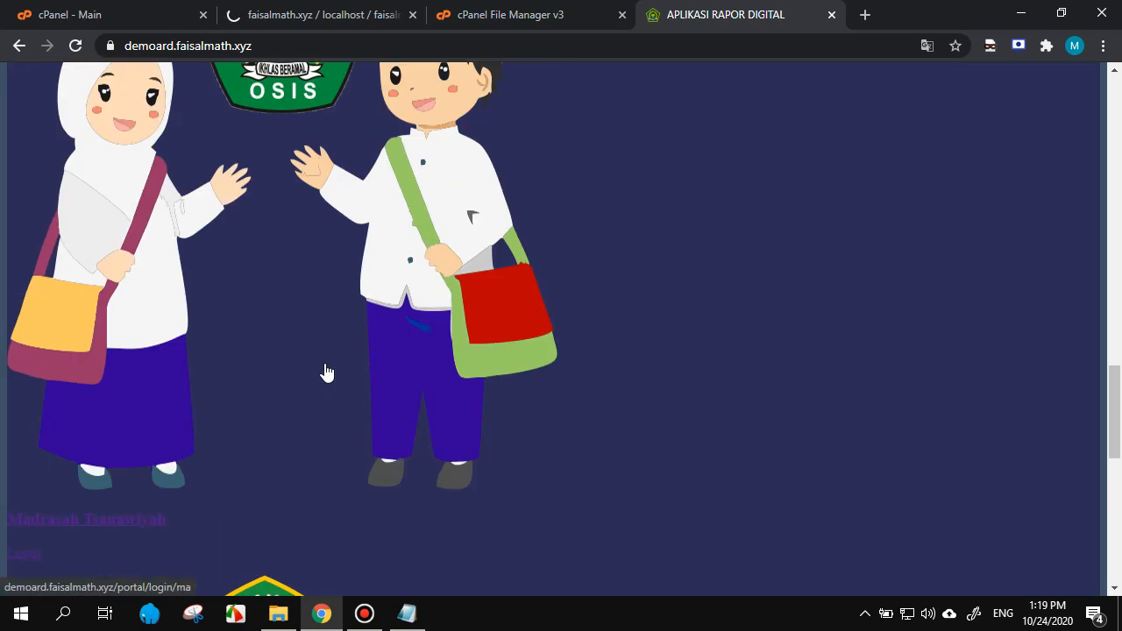
scroll(325, 372, up, 12)
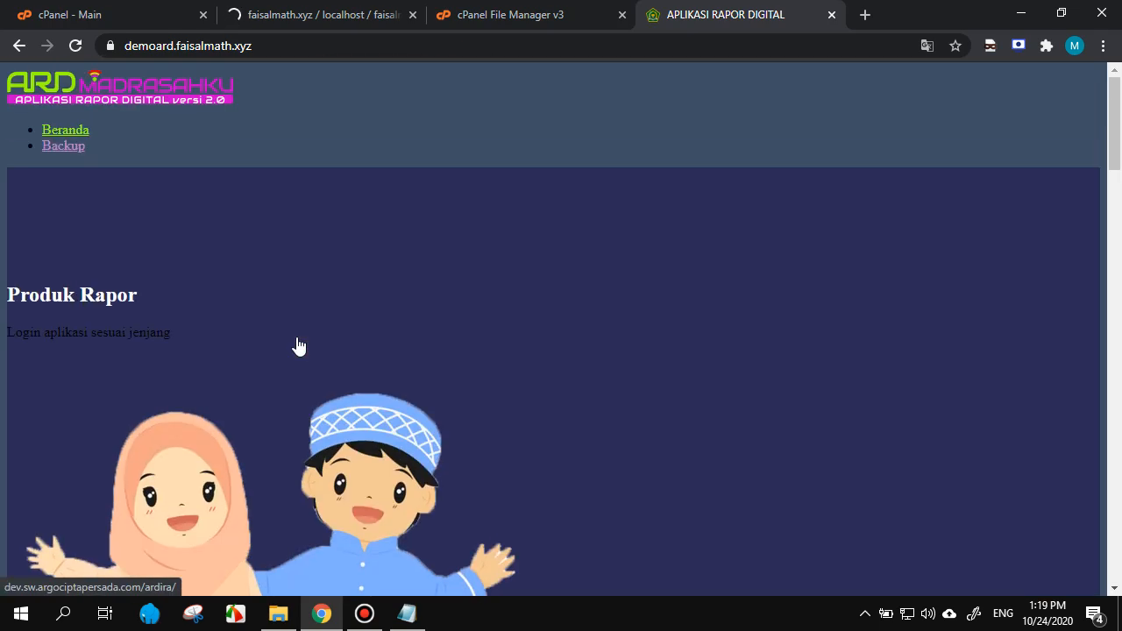
click(121, 44)
click(128, 46)
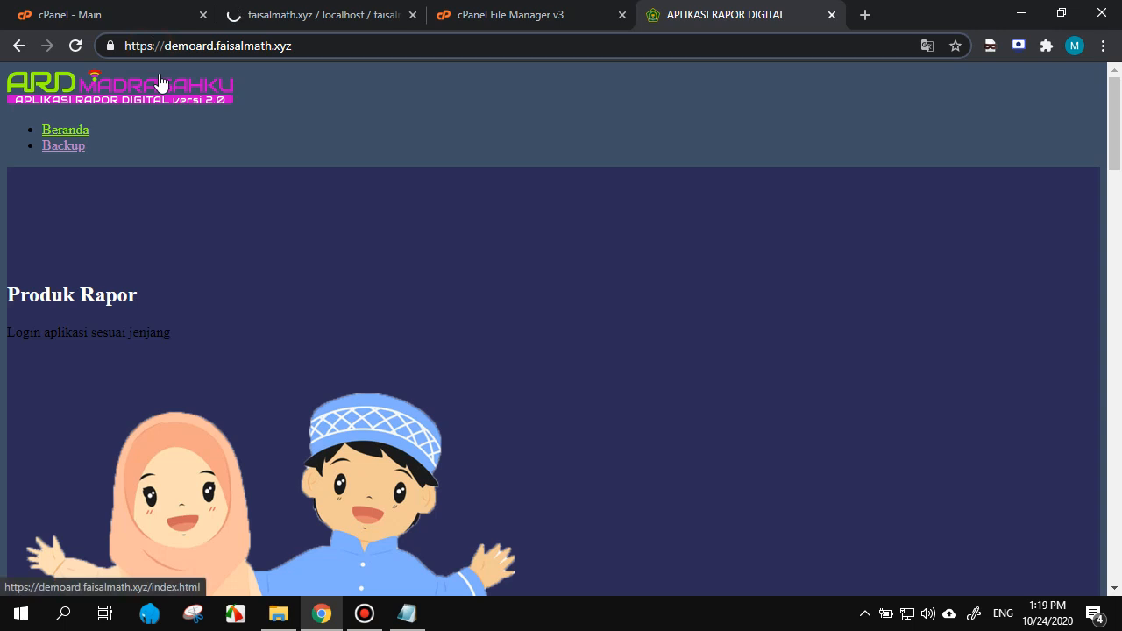
key(BackSpace)
key(Return)
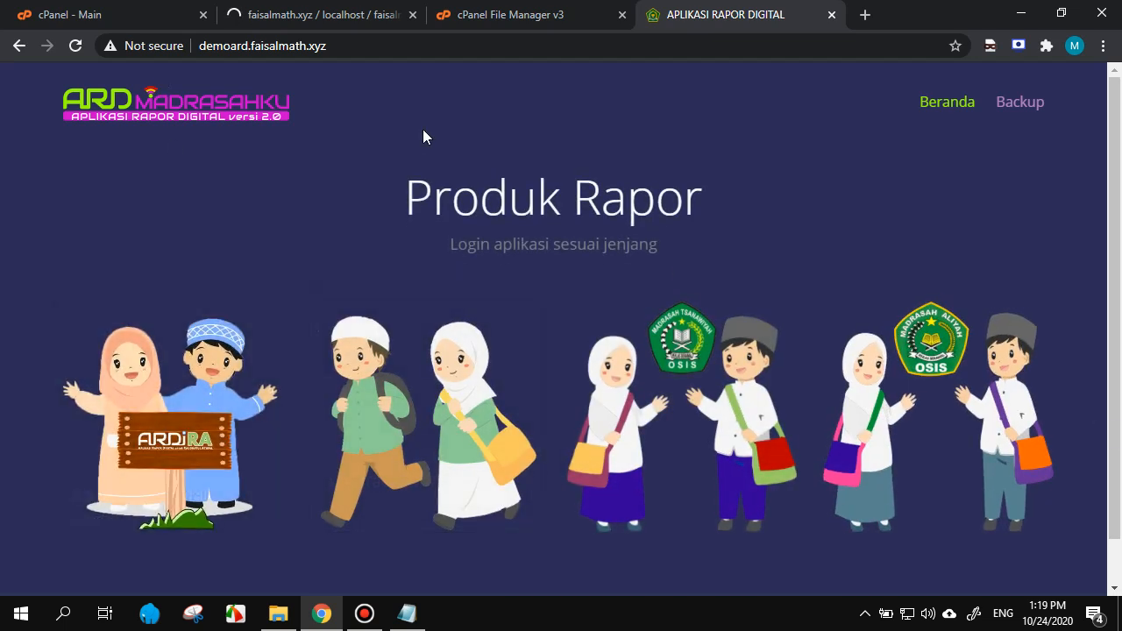
click(320, 15)
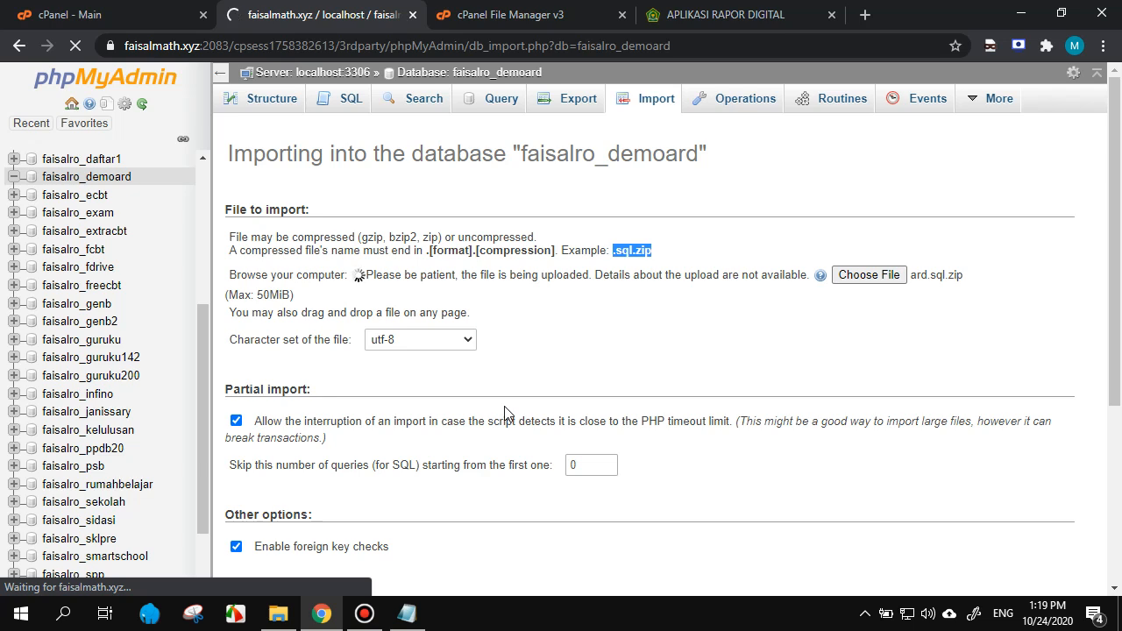
Let the ard.sql.zip import finish and scroll through the 33 tables, including entity__school.
mouse_move(663, 11)
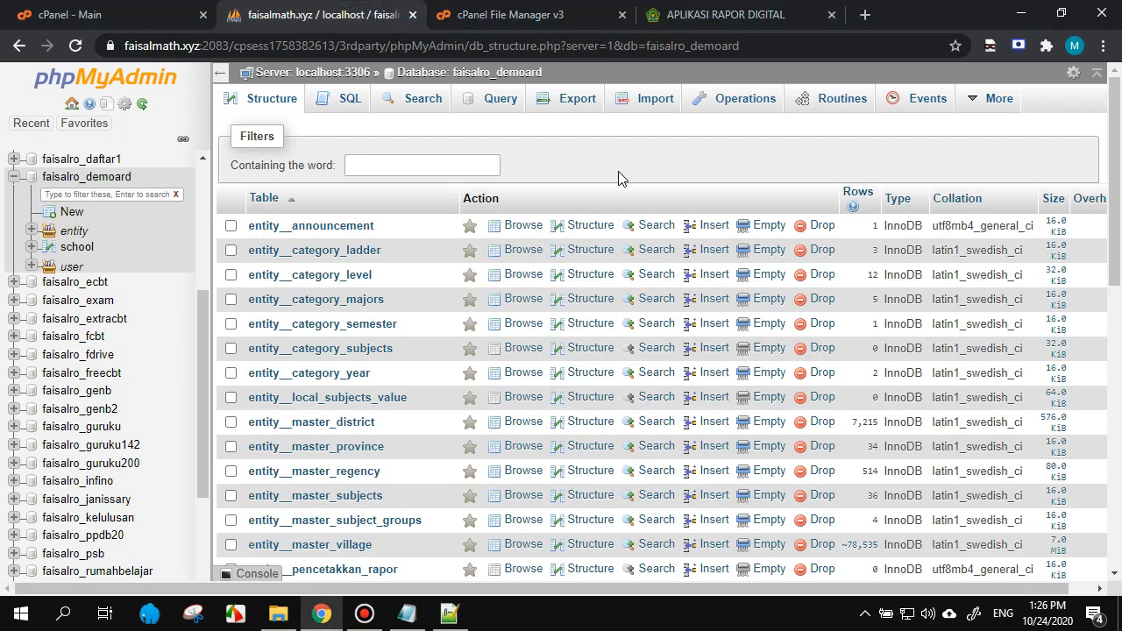
scroll(445, 285, down, 5)
scroll(441, 306, up, 5)
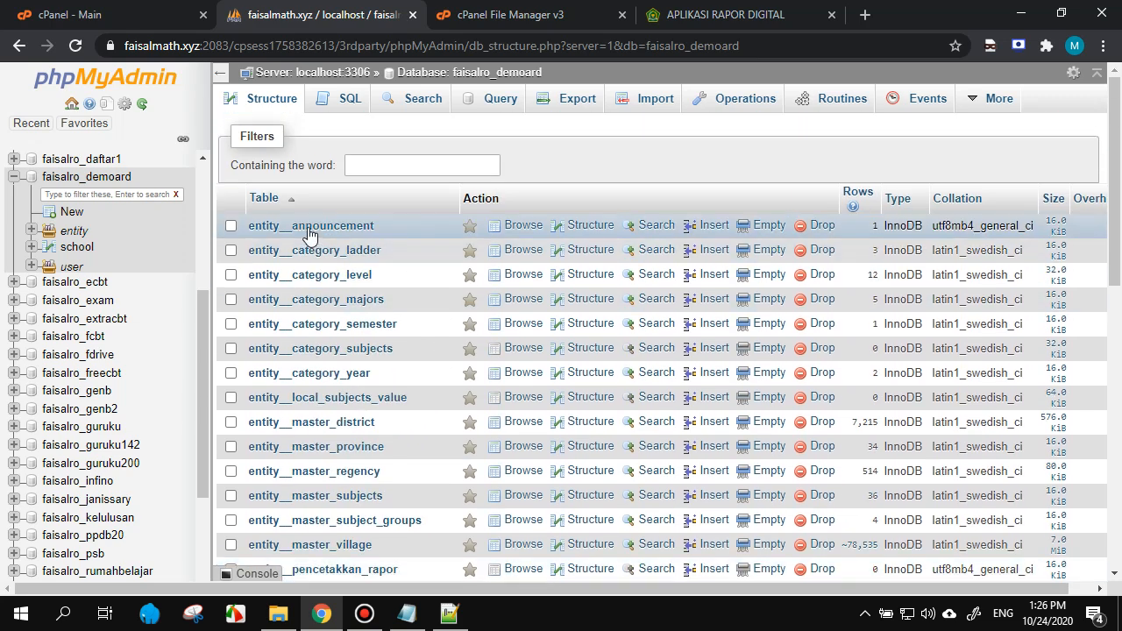
scroll(333, 292, down, 8)
scroll(372, 311, up, 7)
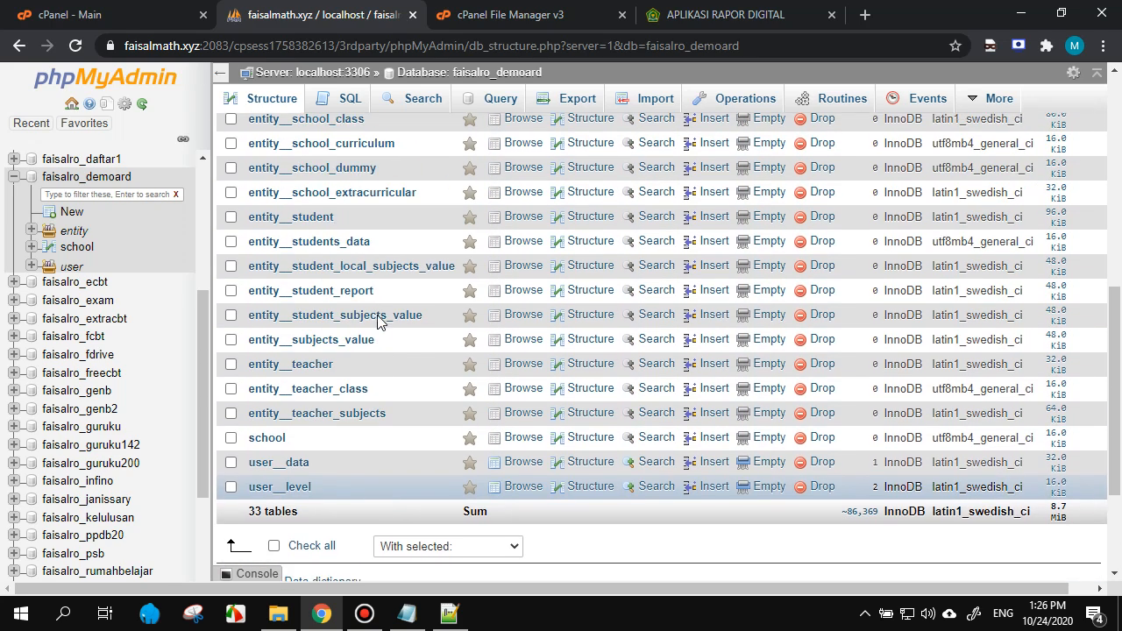
scroll(366, 298, up, 2)
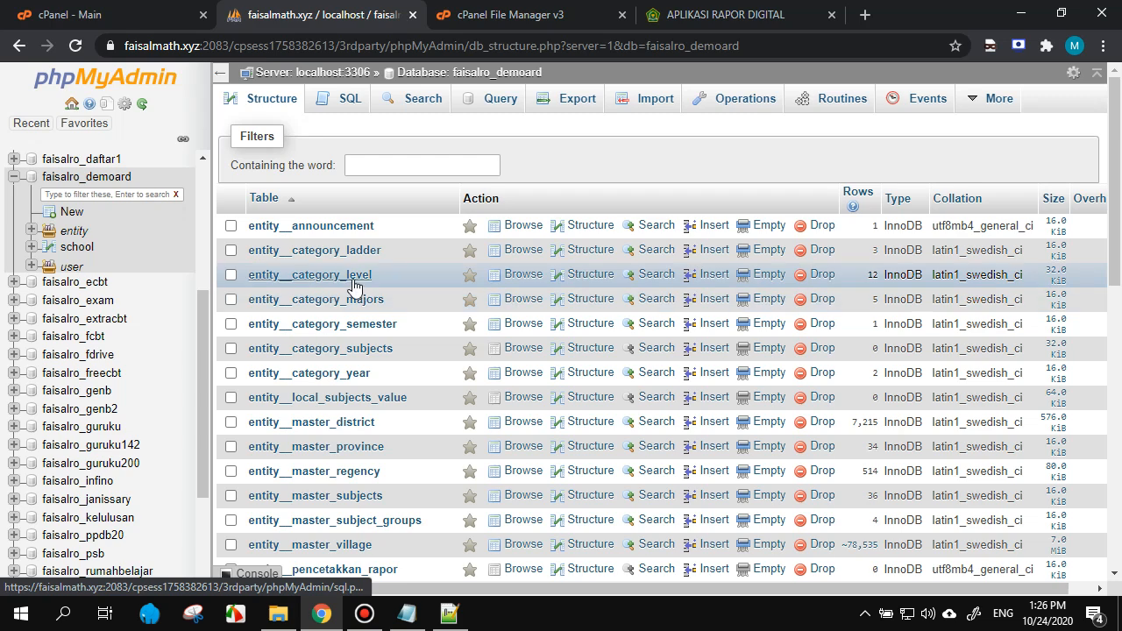
scroll(359, 289, down, 4)
scroll(355, 285, down, 4)
scroll(355, 285, up, 2)
scroll(355, 285, down, 2)
scroll(355, 285, up, 2)
scroll(353, 278, up, 1)
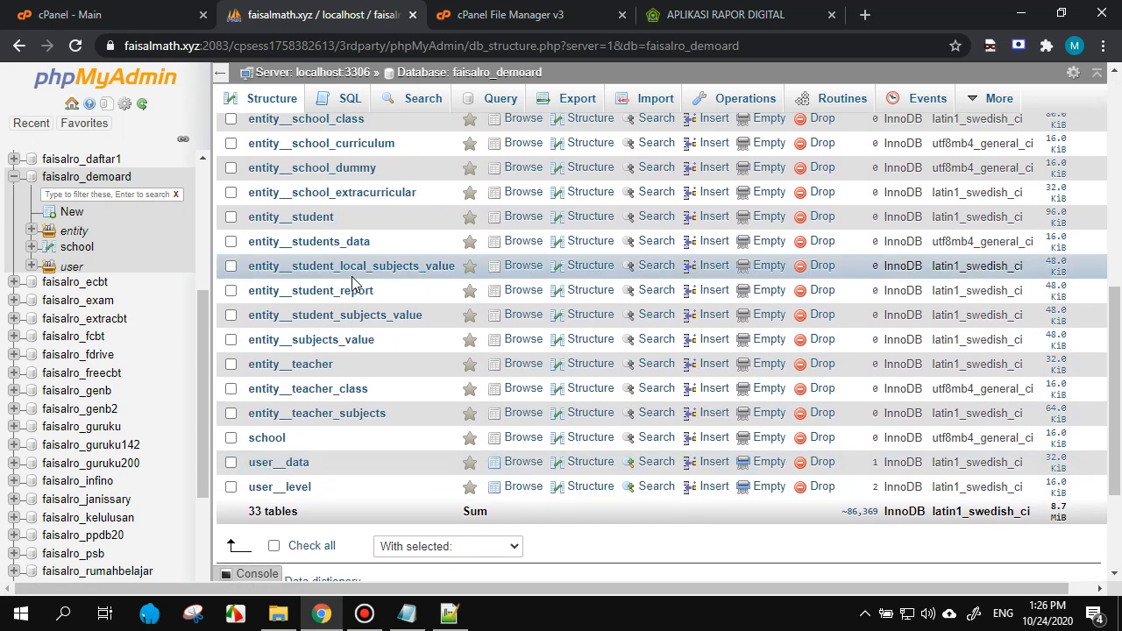
scroll(349, 184, up, 2)
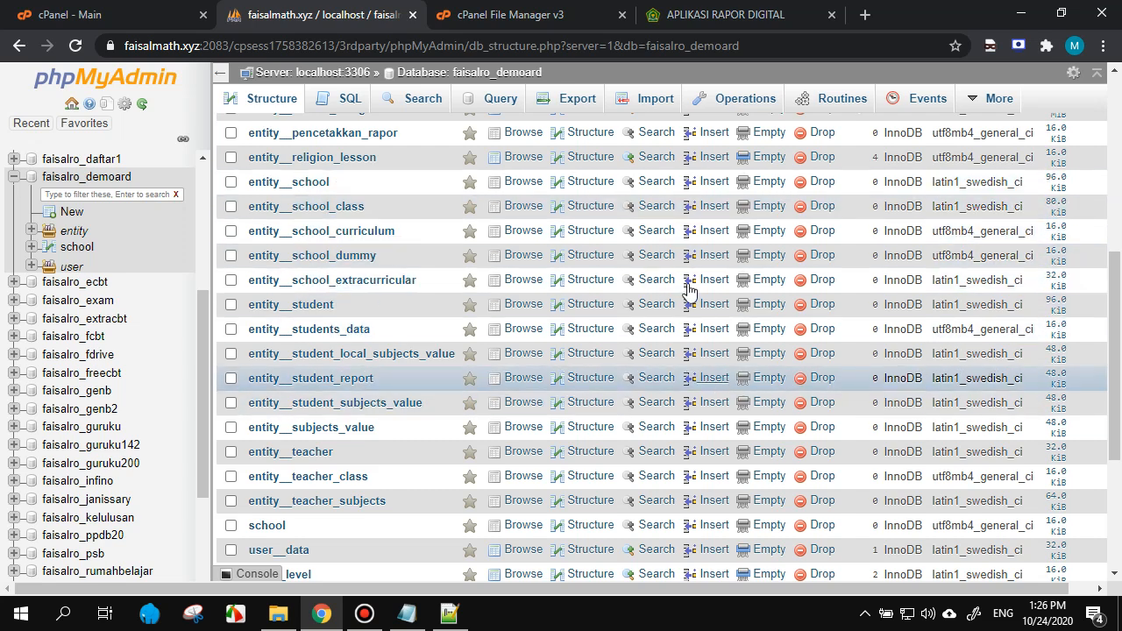
scroll(359, 237, up, 5)
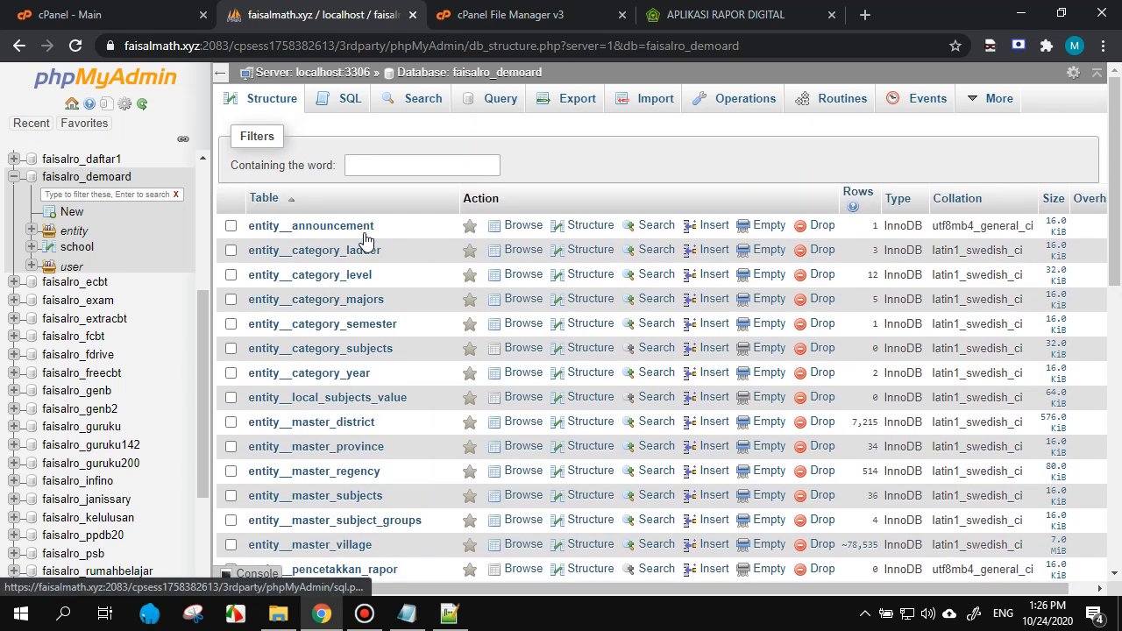
Reload the app and sign in to the MTs portal with a saved username and password.
click(736, 11)
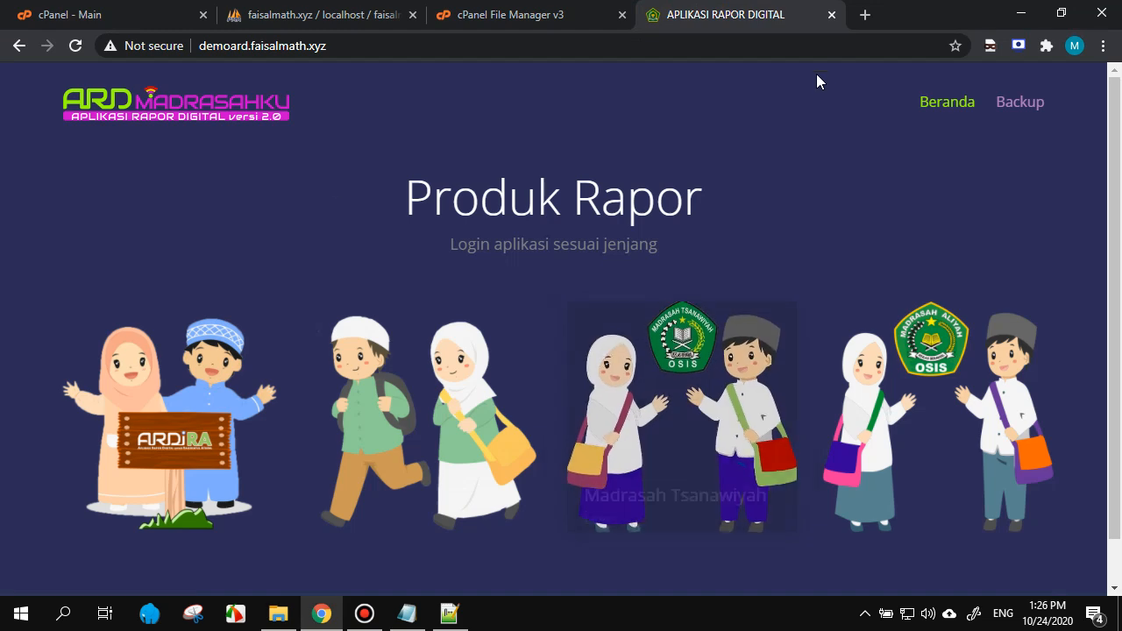
click(77, 46)
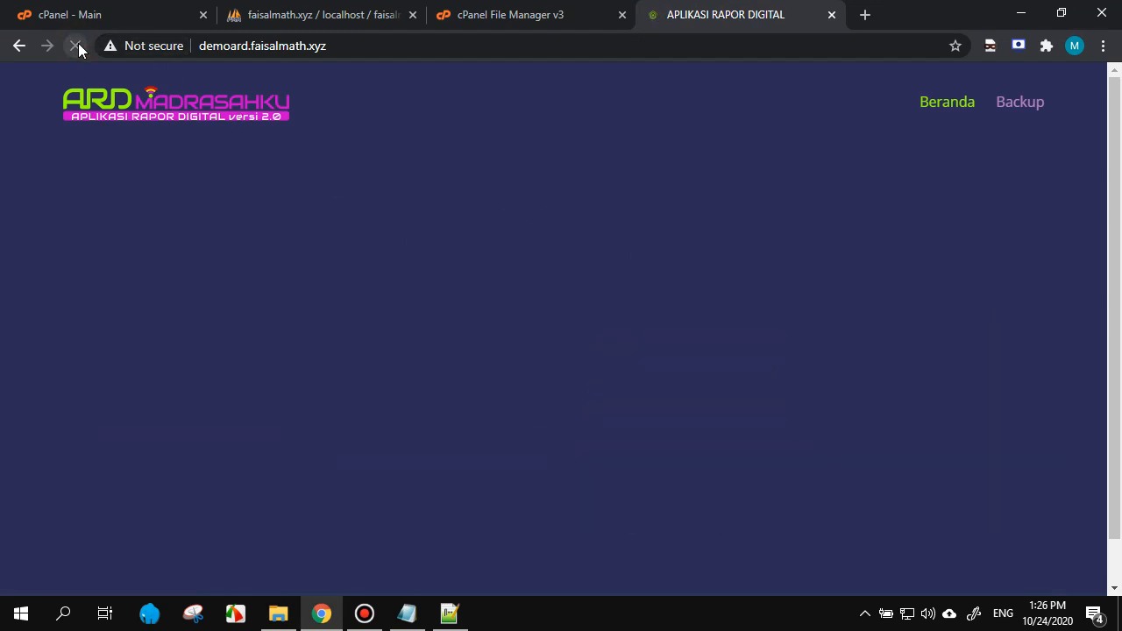
click(712, 361)
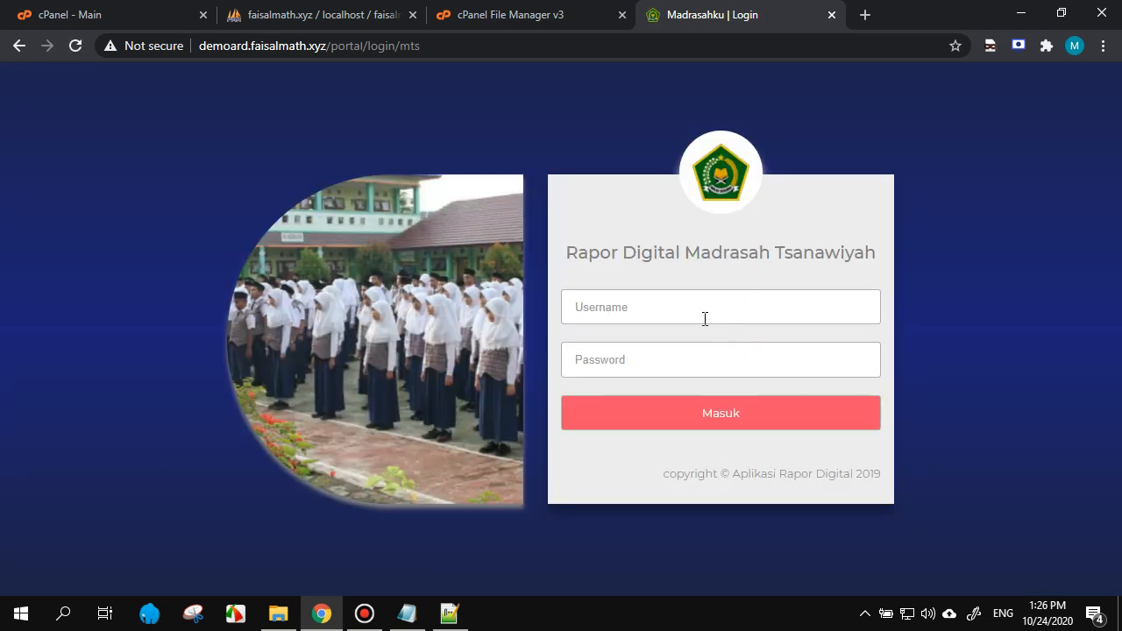
click(703, 312)
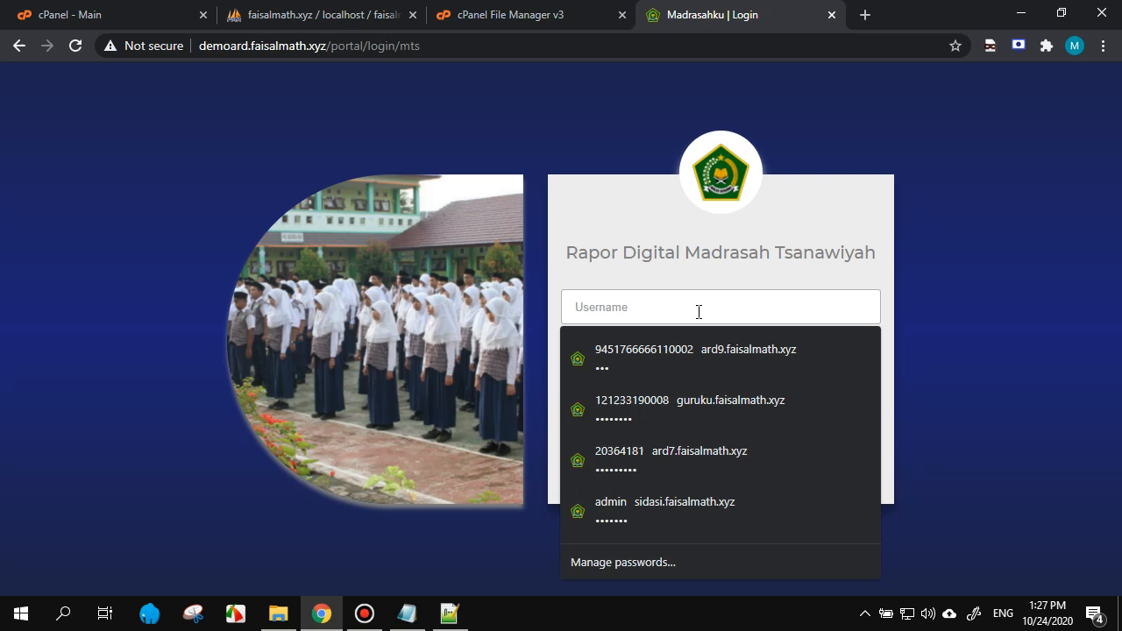
click(717, 459)
click(625, 425)
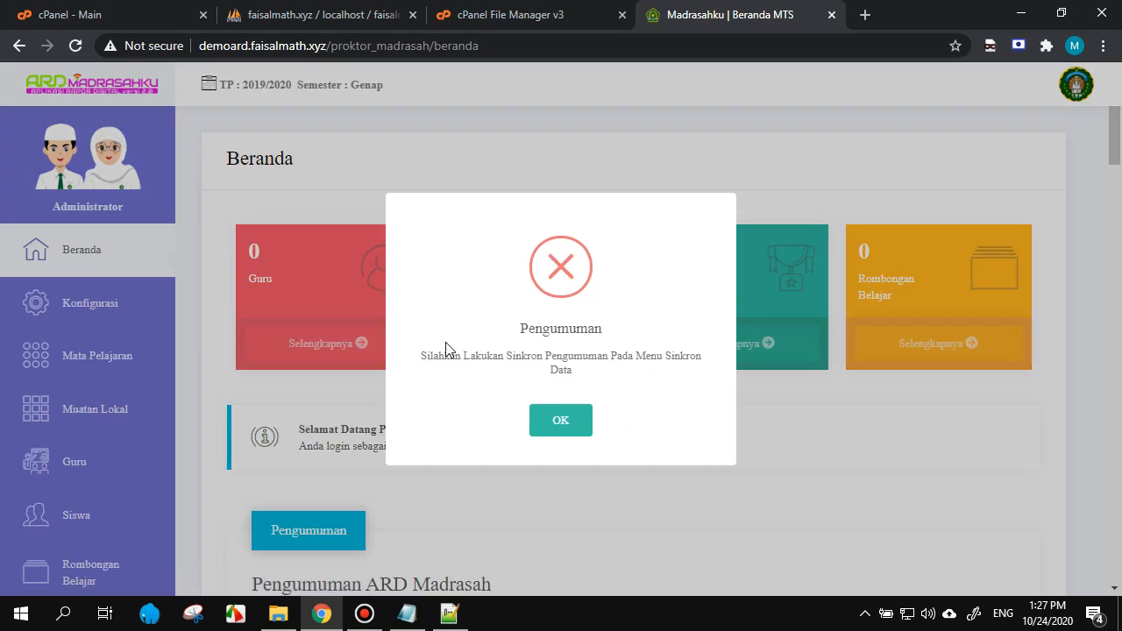
Dismiss the Pengumuman alert, highlight the 'MTs NU TBS!' welcome text, then return to phpMyAdmin's table list.
click(553, 423)
drag(302, 433, 453, 459)
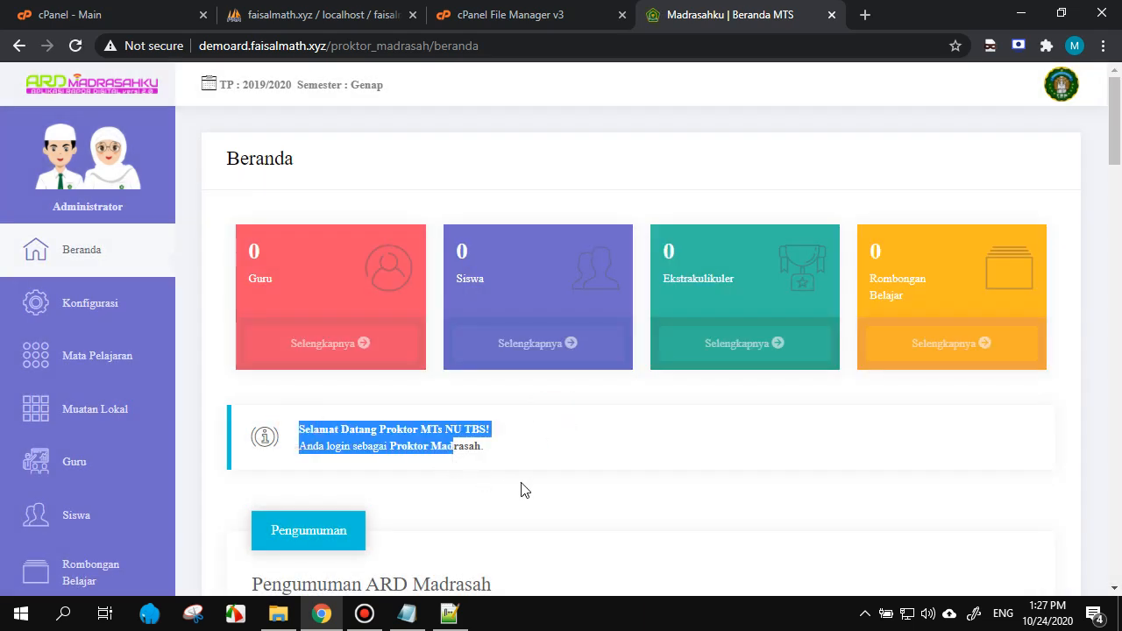
click(317, 447)
drag(297, 429, 496, 462)
click(321, 444)
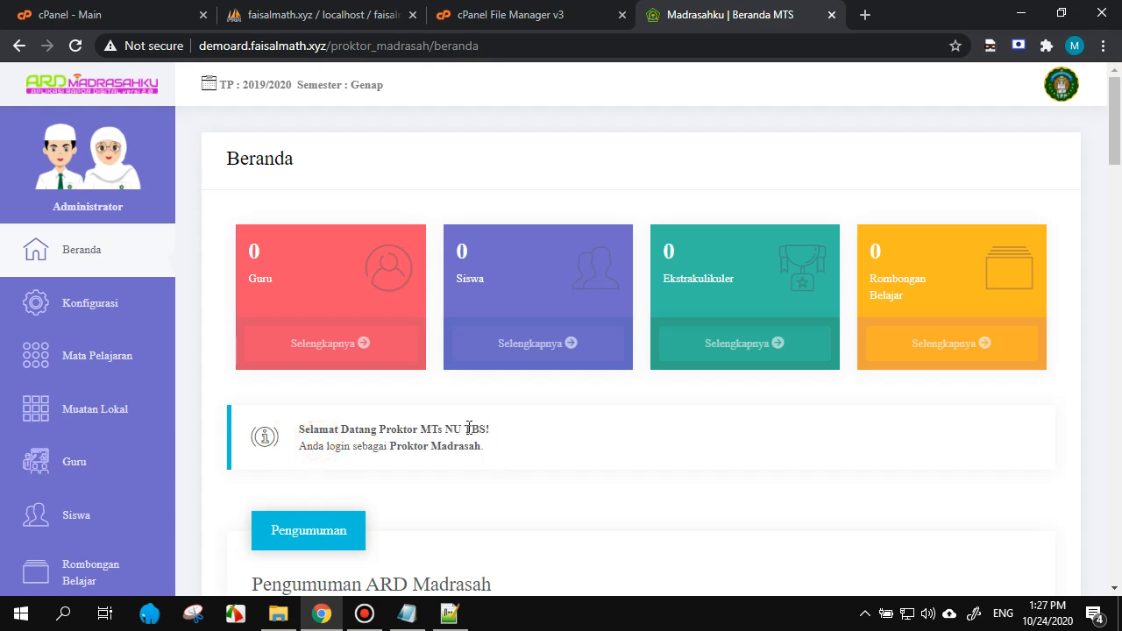
drag(420, 430, 507, 436)
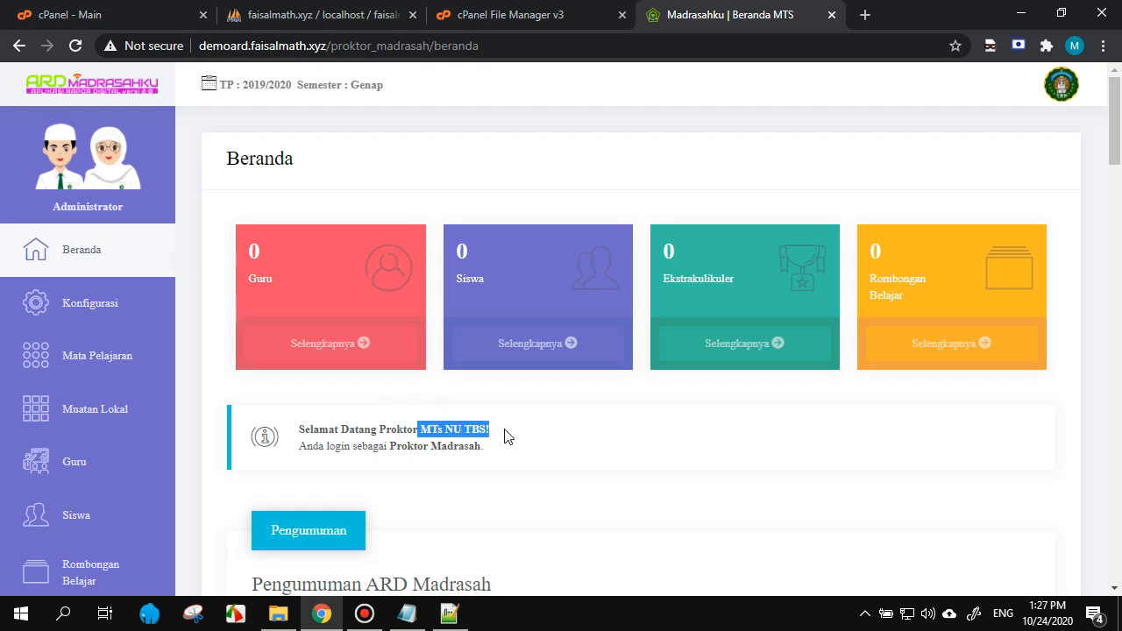
click(436, 434)
drag(421, 430, 494, 433)
click(318, 7)
scroll(564, 332, down, 5)
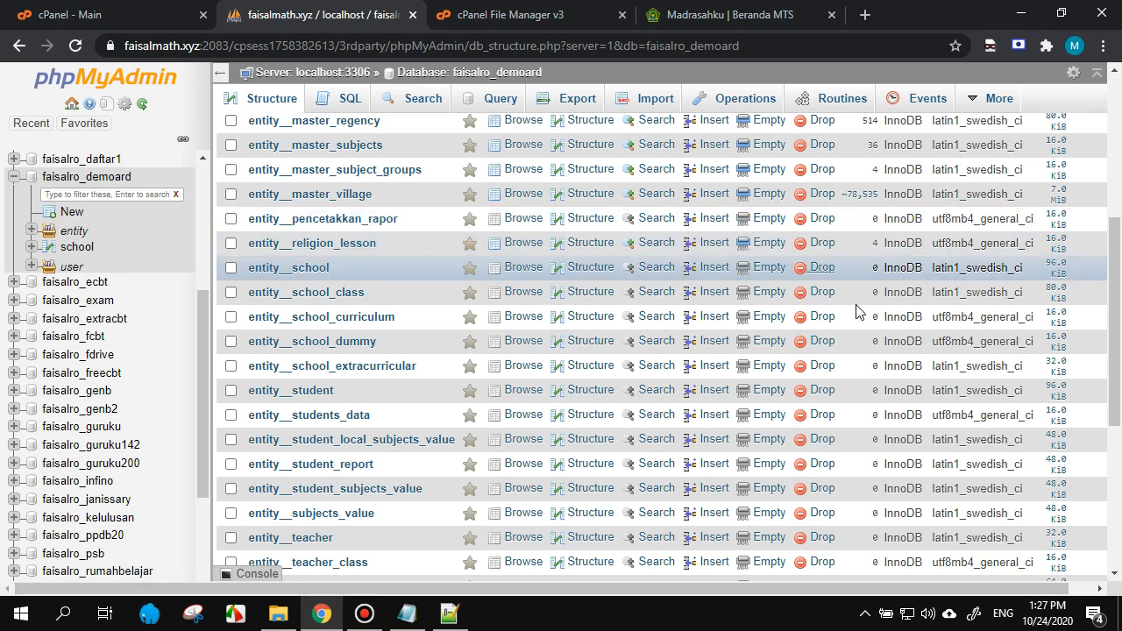
Browse the entity__school table in faisalro_demoard, showing its single school row.
click(95, 179)
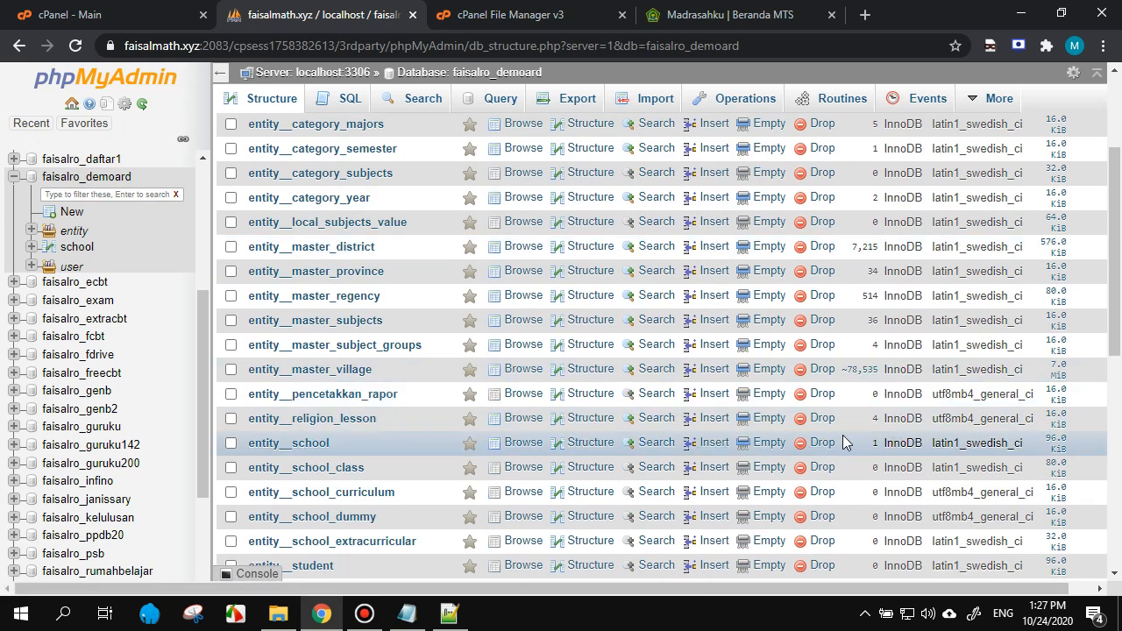
click(270, 443)
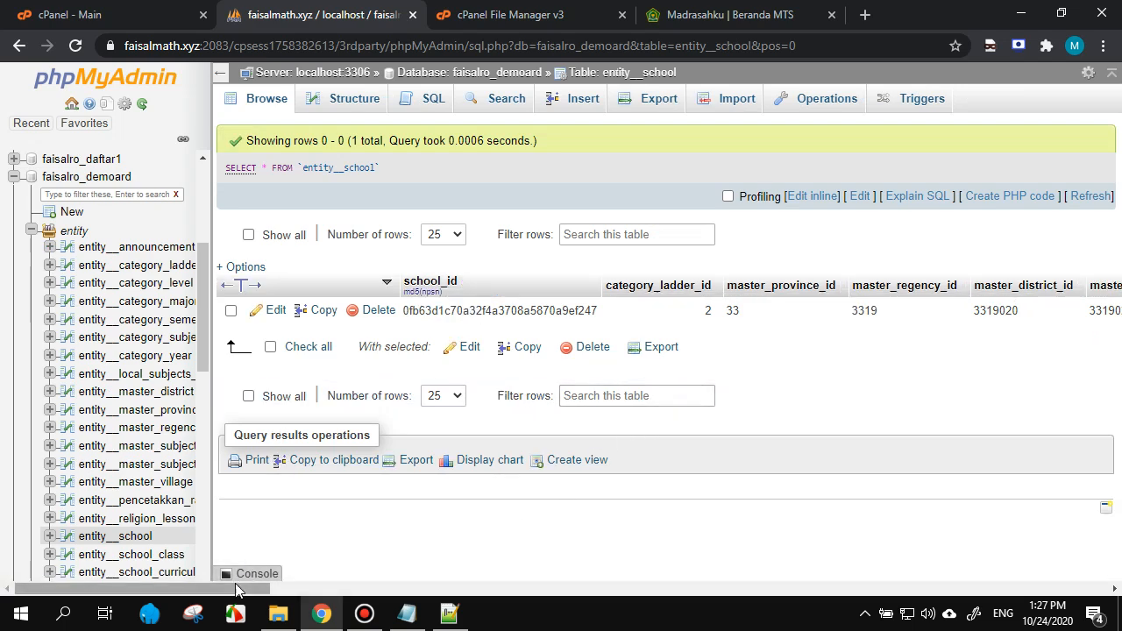
drag(229, 591, 1112, 571)
drag(859, 571, 1119, 521)
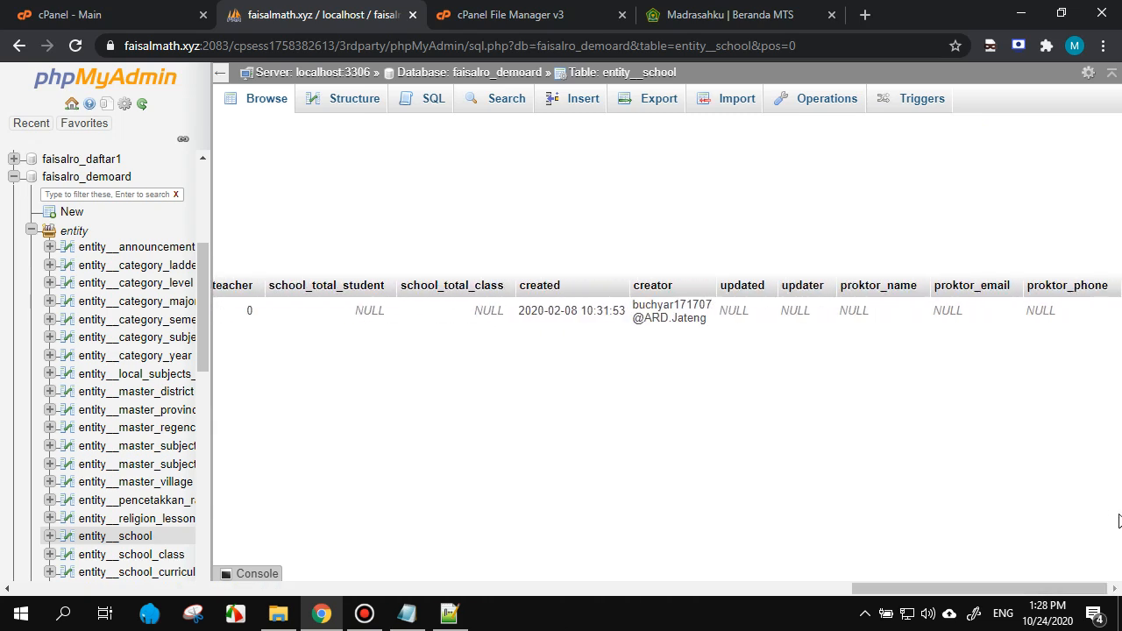
drag(1009, 585, 79, 591)
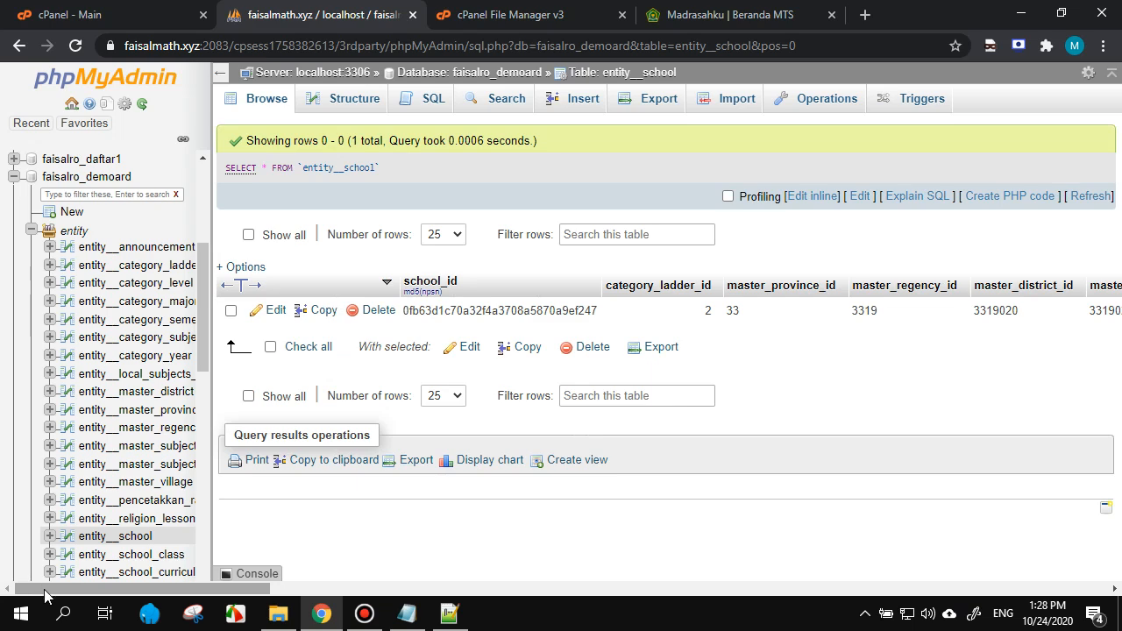
drag(80, 585, 44, 536)
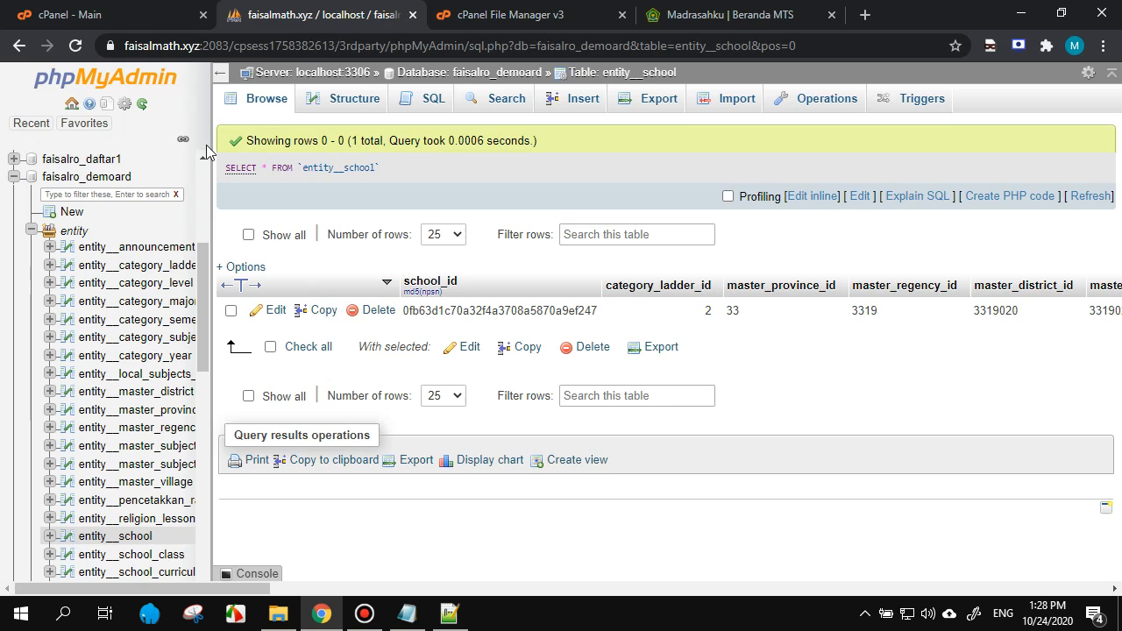
drag(203, 274, 209, 187)
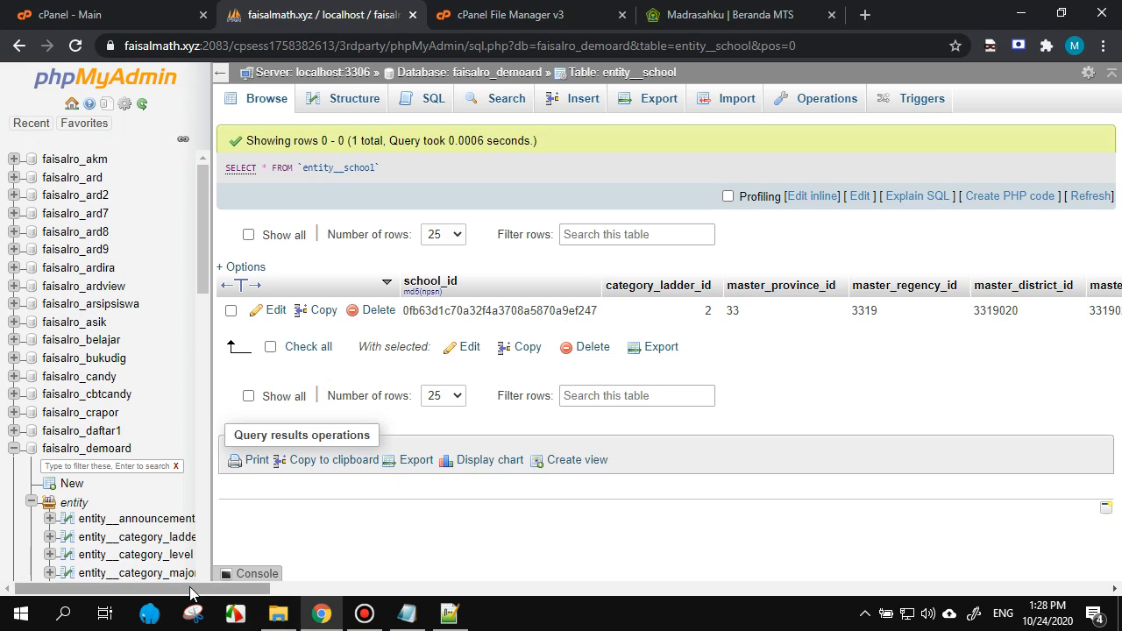
drag(193, 593, 611, 593)
drag(783, 610, 390, 510)
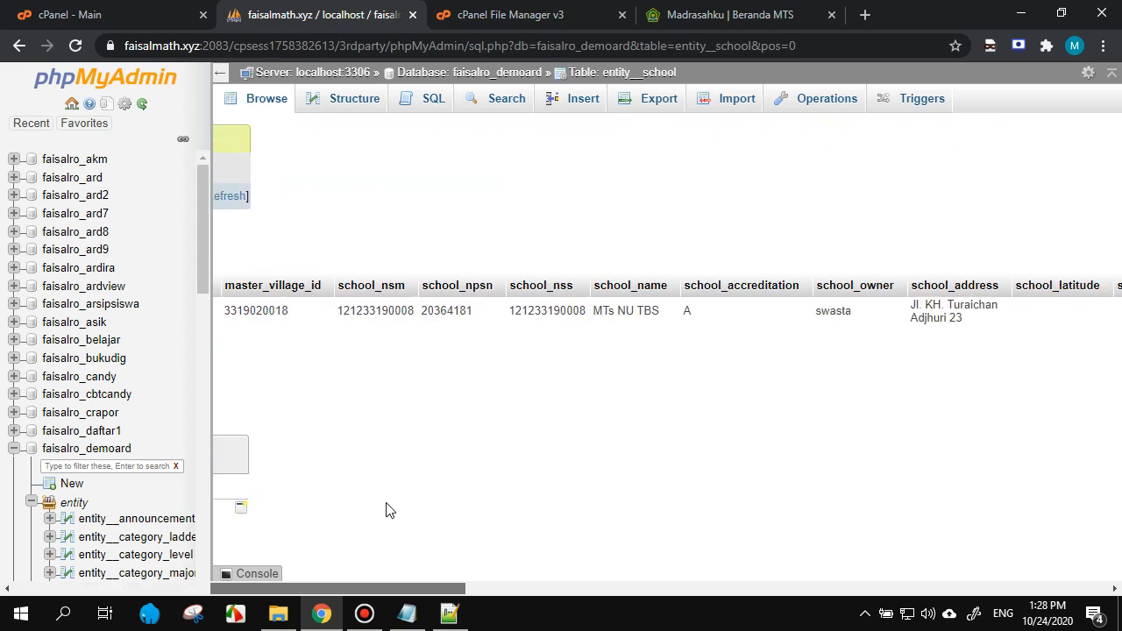
drag(390, 510, 1108, 496)
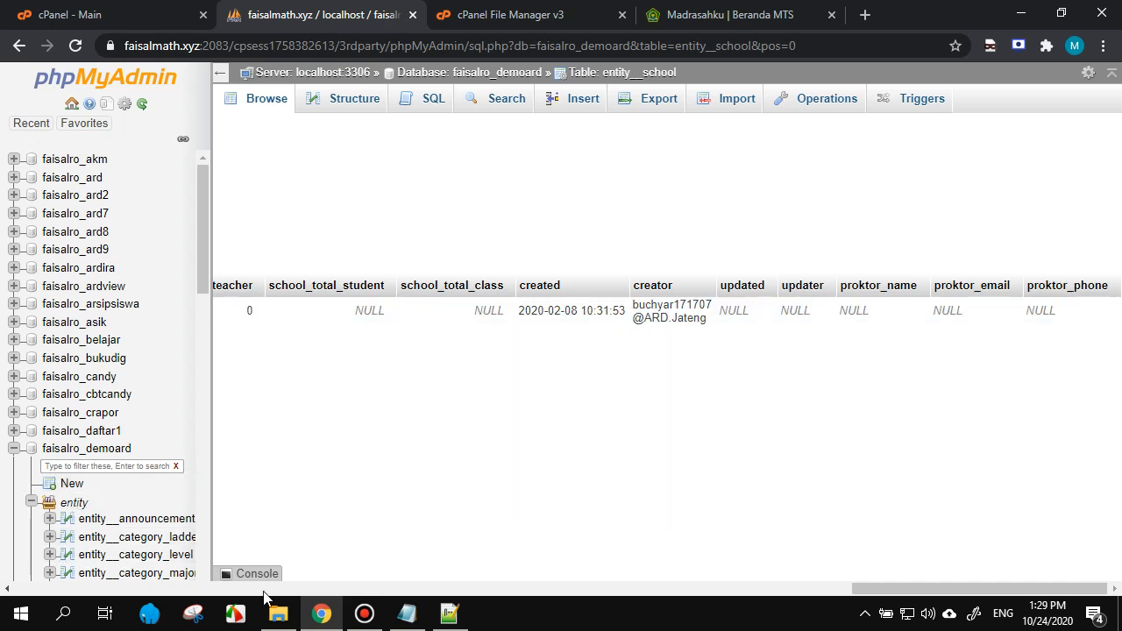
drag(1000, 589, 66, 580)
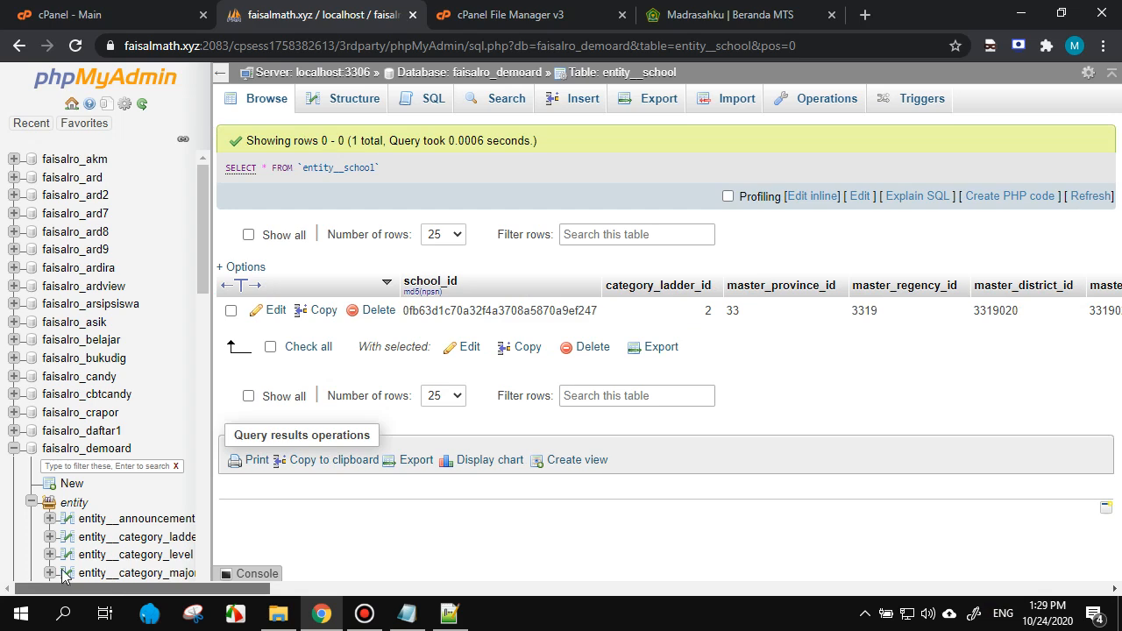
From entity__school's Structure view, request 1 new column after proktor_phone.
click(350, 102)
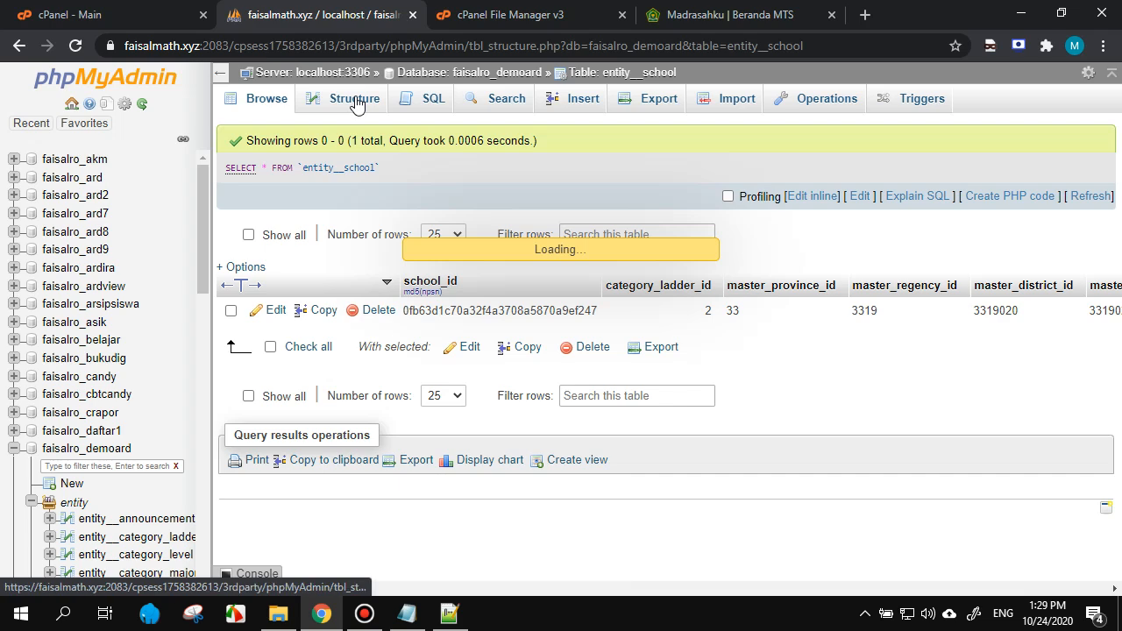
scroll(523, 318, down, 15)
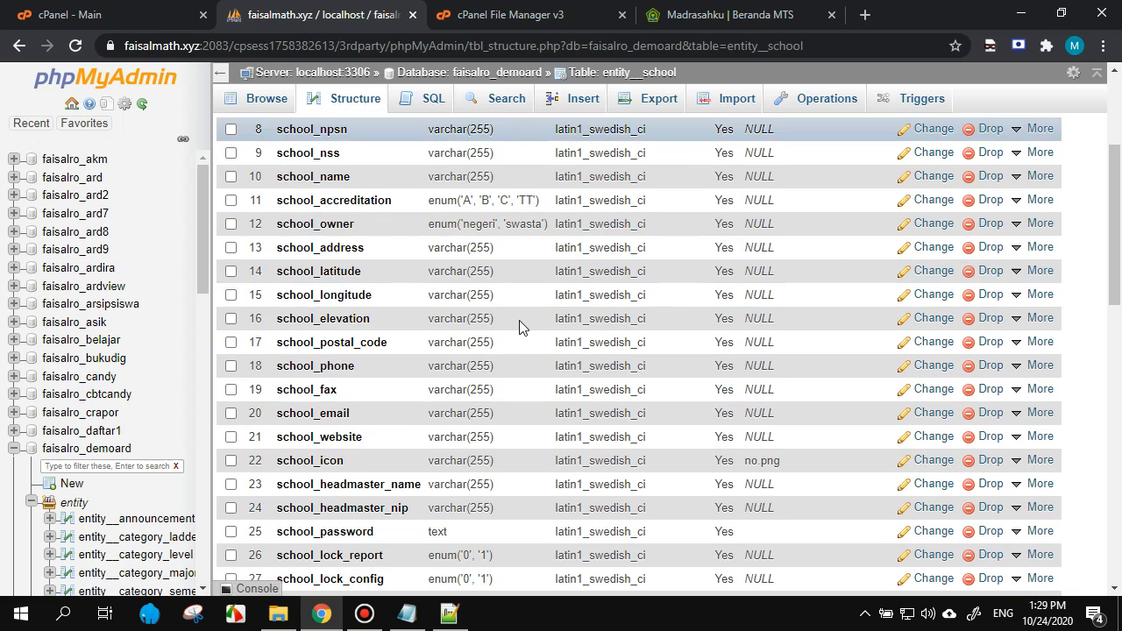
scroll(519, 323, up, 8)
scroll(518, 321, down, 4)
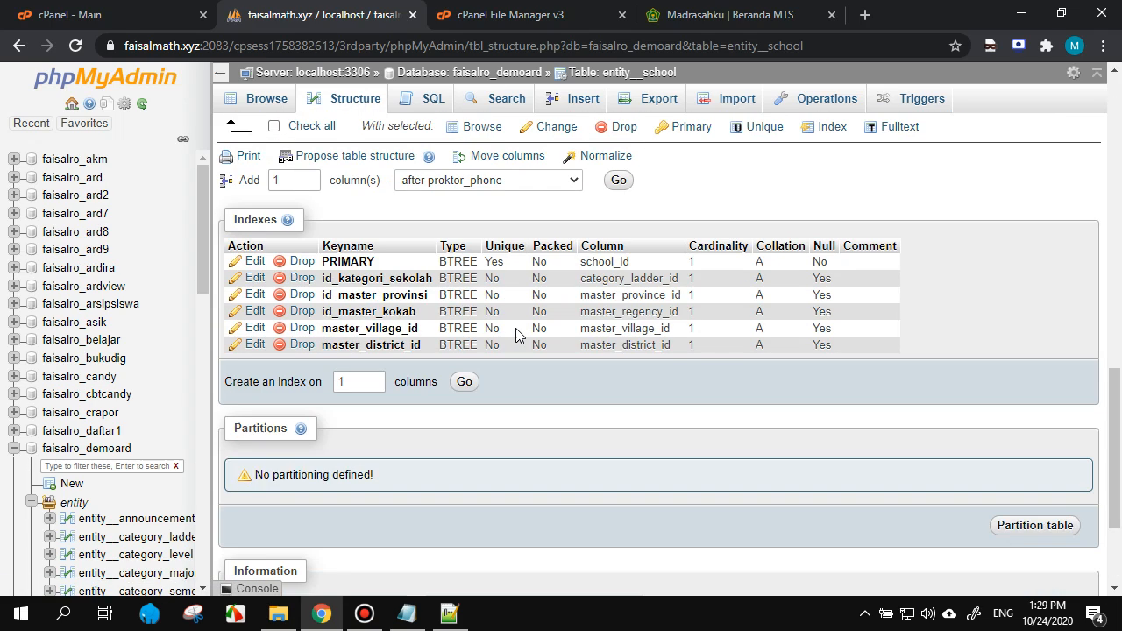
scroll(516, 325, up, 4)
scroll(516, 331, down, 2)
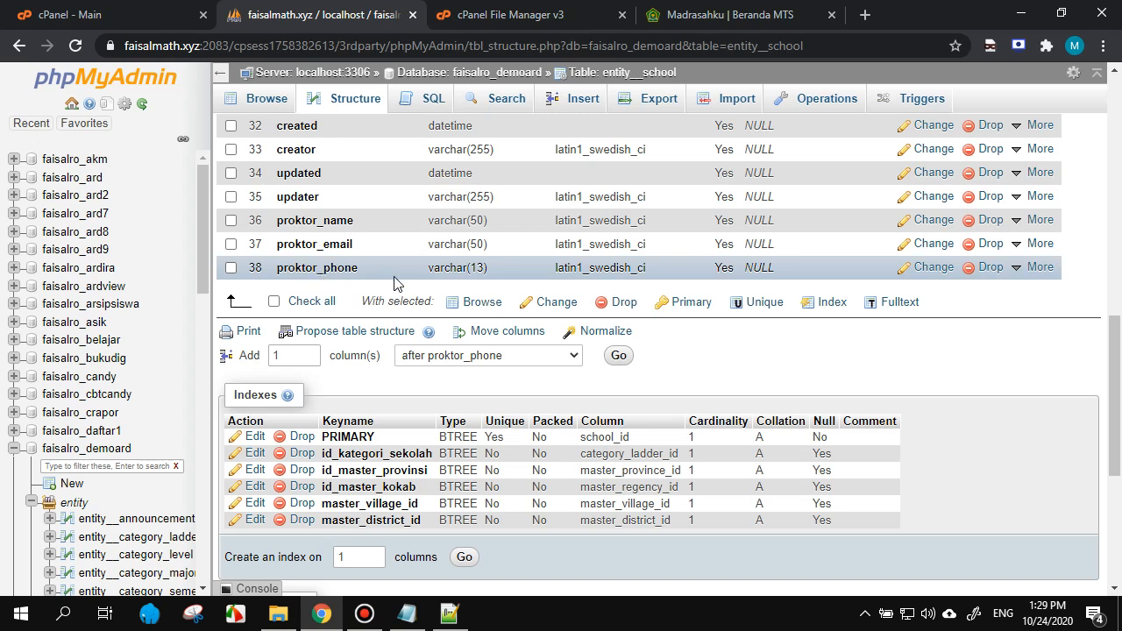
click(619, 356)
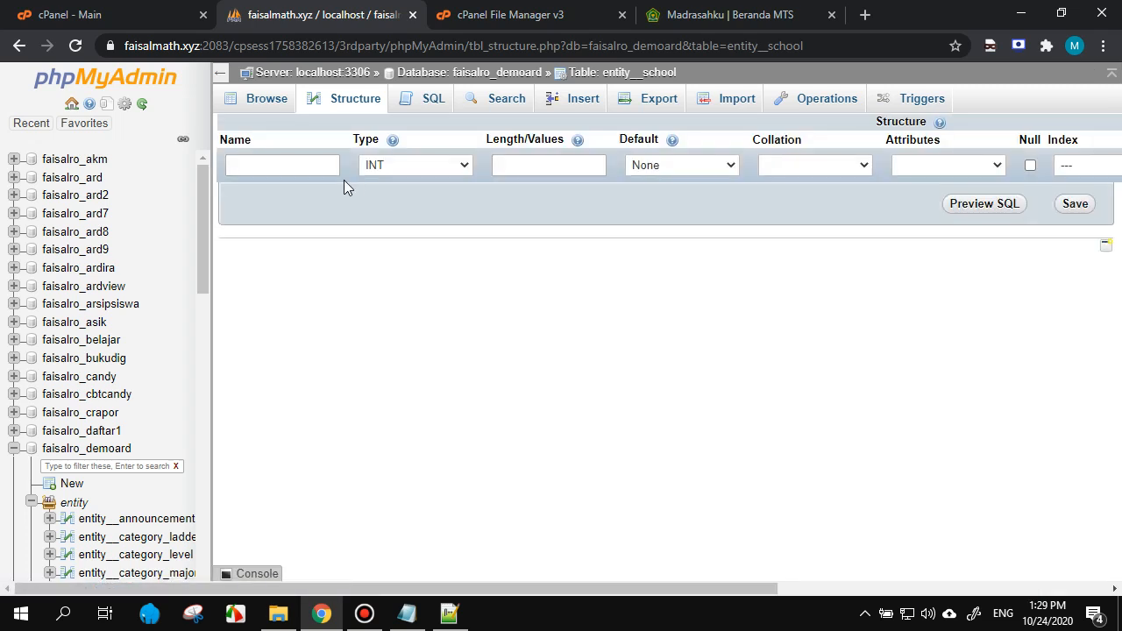
click(298, 165)
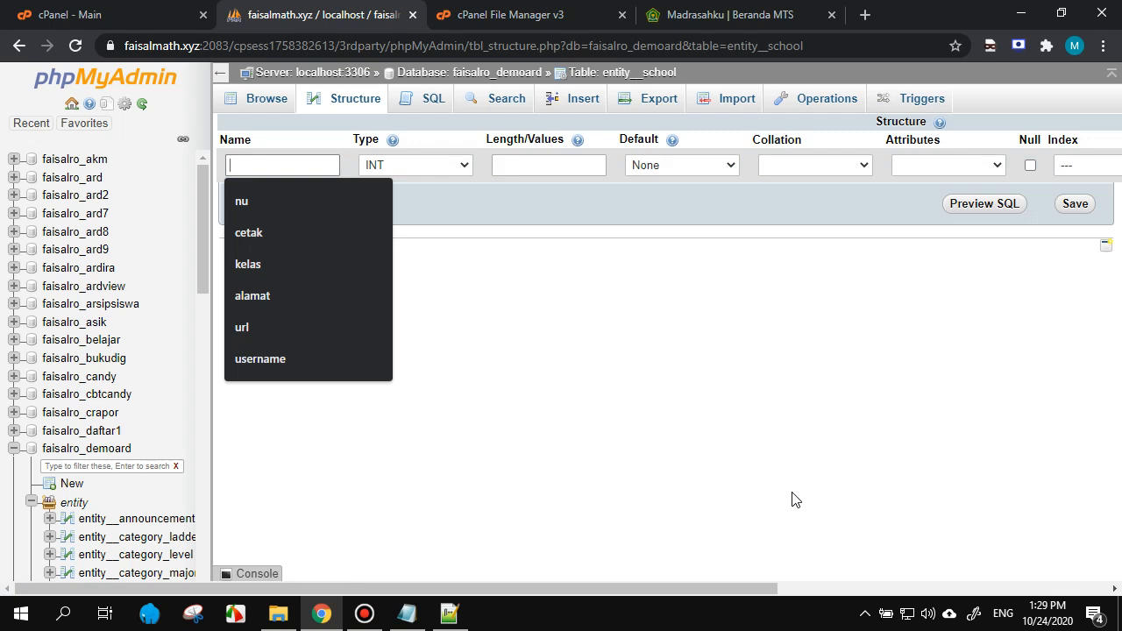
Define column 'kunci' with length 1 and an 'As defined' default of 9, then save.
text(kunci)
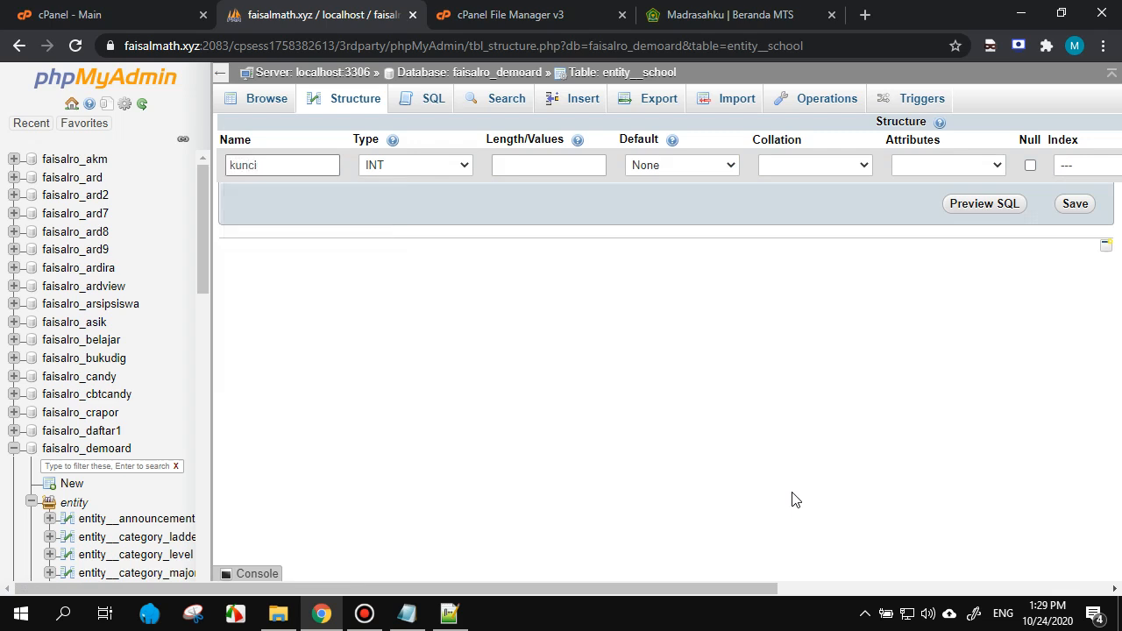
click(512, 166)
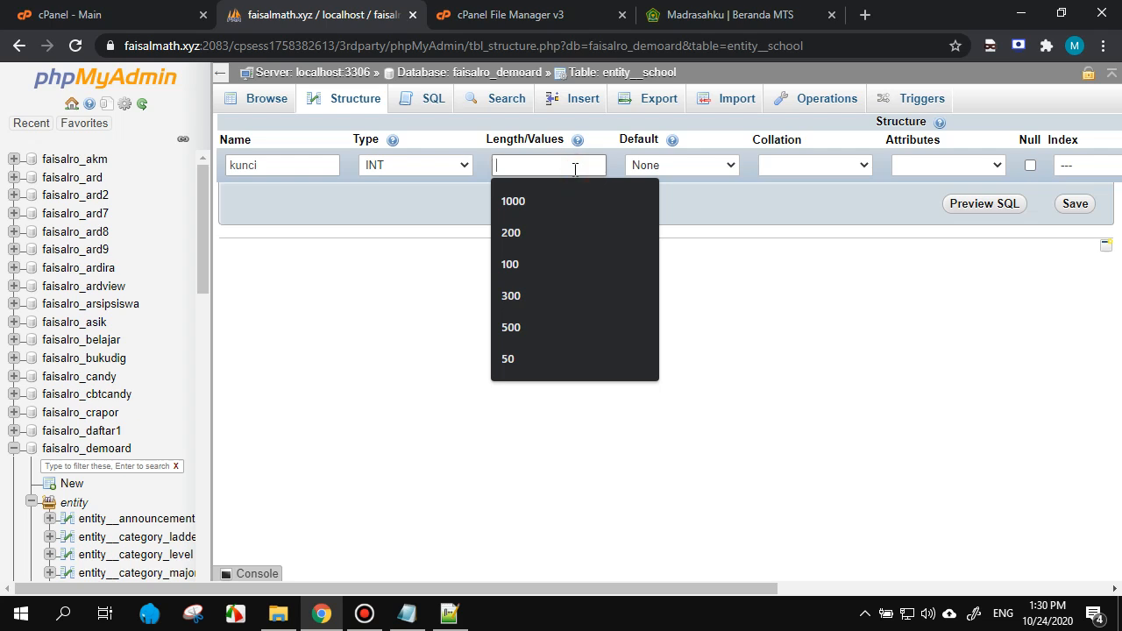
text(1)
click(433, 387)
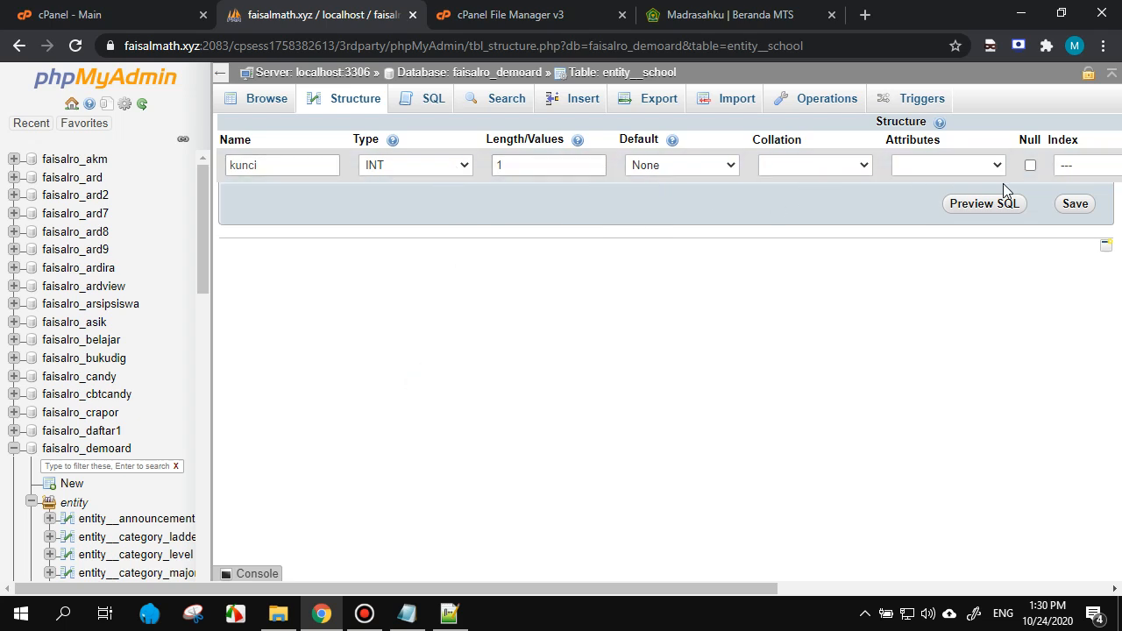
drag(383, 583, 552, 591)
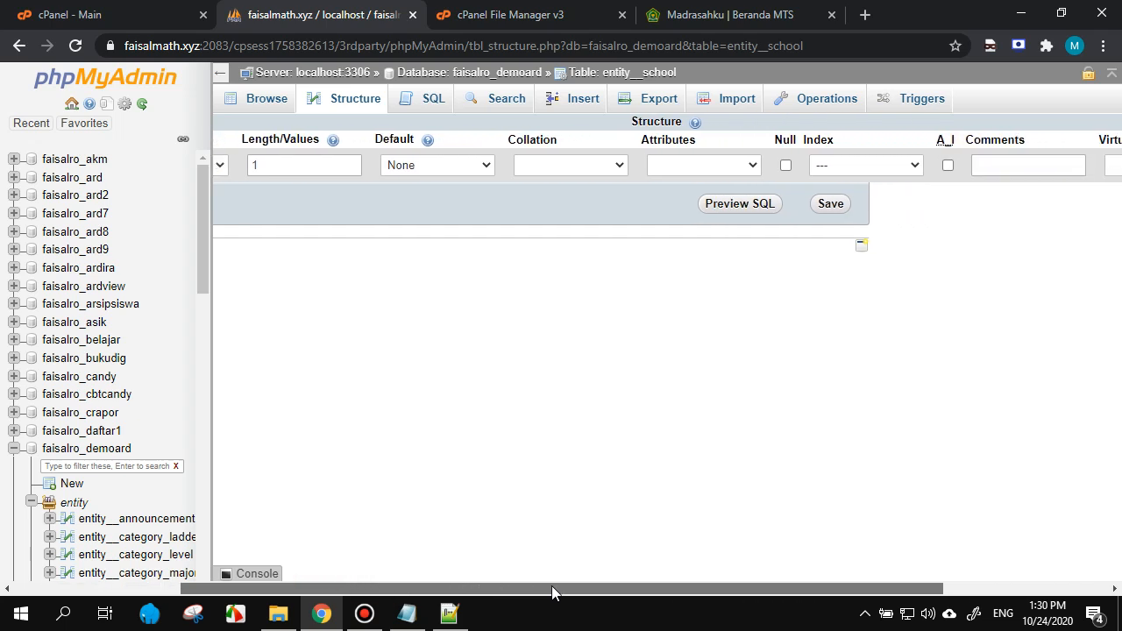
click(474, 168)
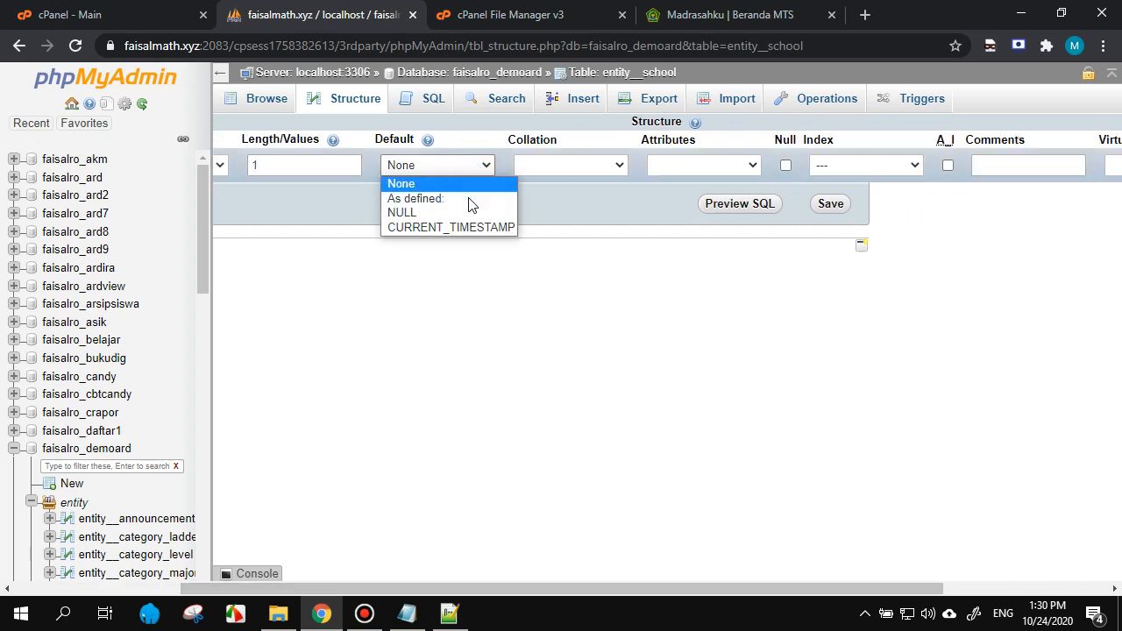
click(470, 200)
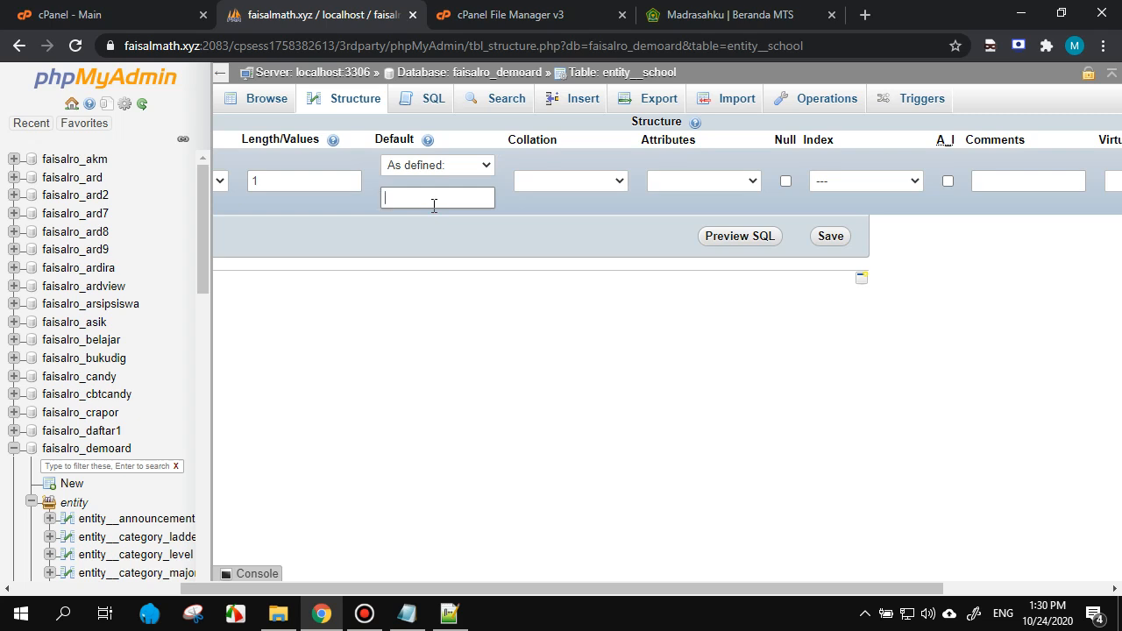
text(9)
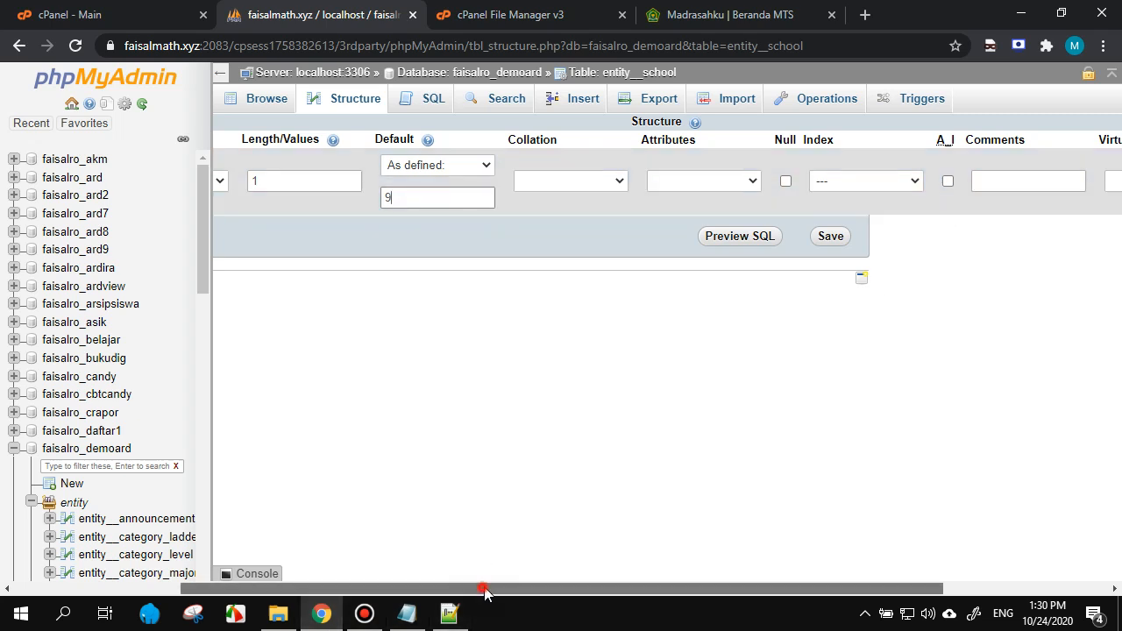
drag(483, 590, 734, 604)
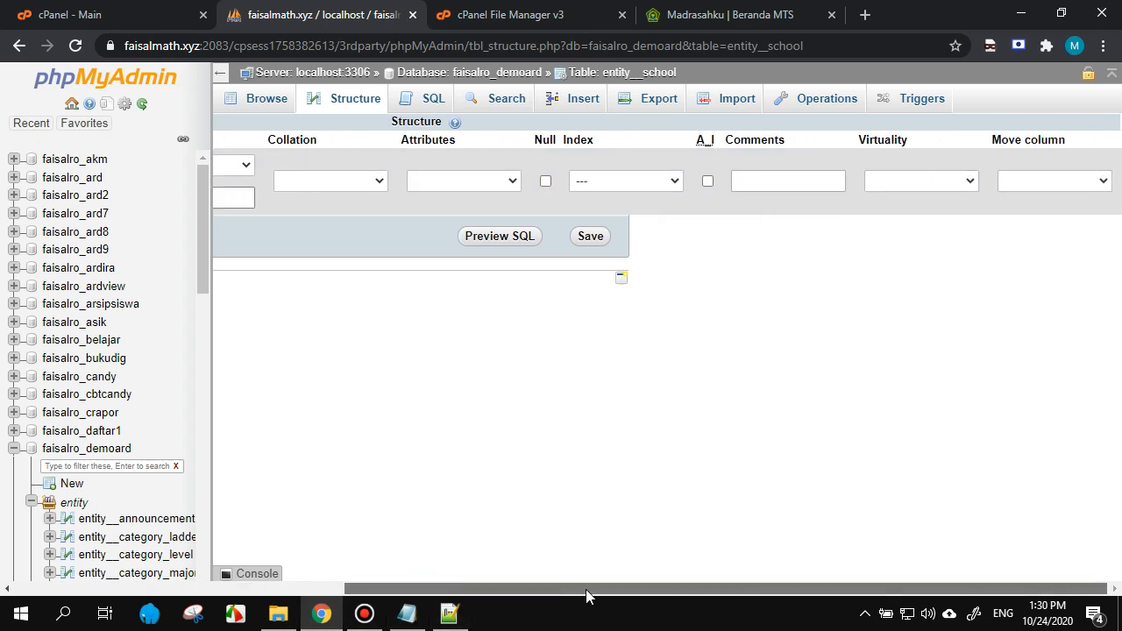
drag(653, 591, 334, 593)
click(1050, 242)
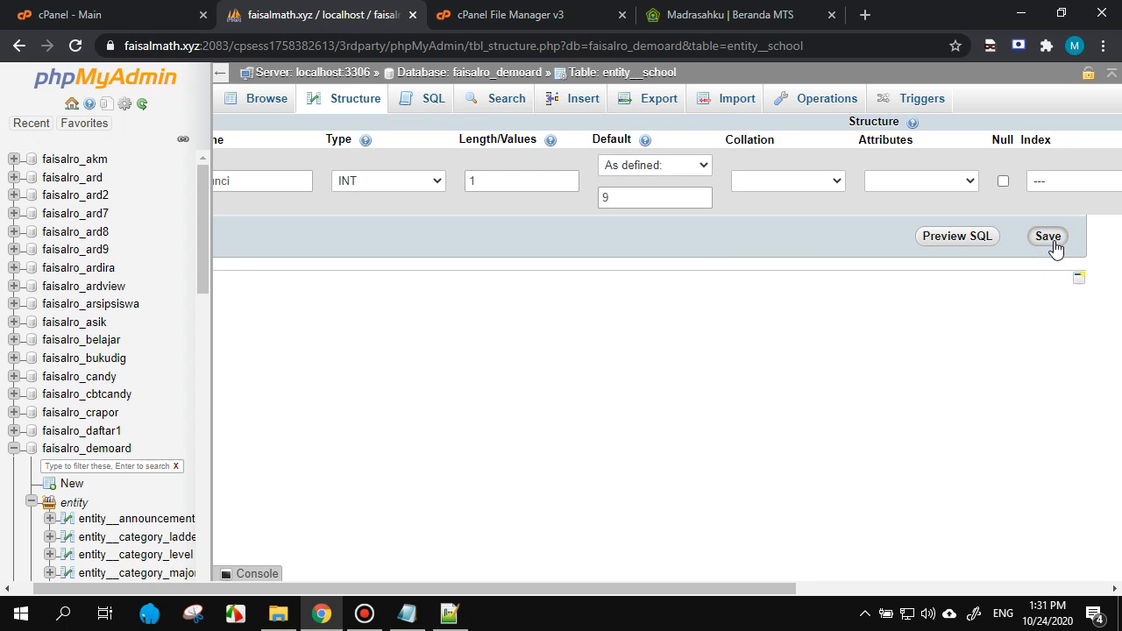
click(945, 230)
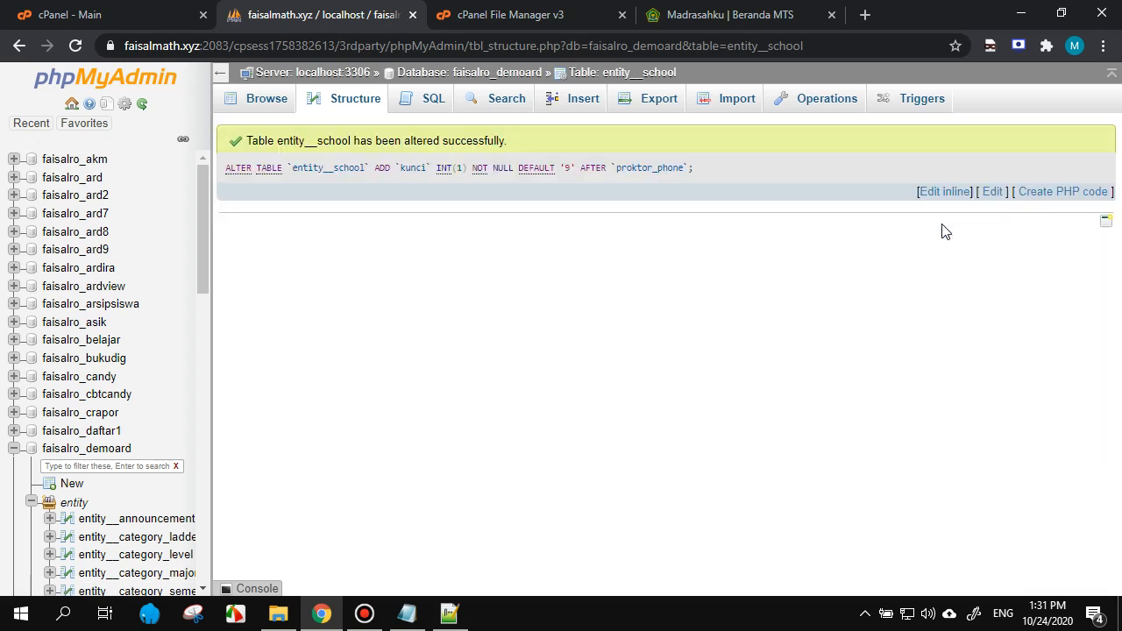
Browse entity__school's rows to confirm the school row holds 9 under kunci.
click(271, 103)
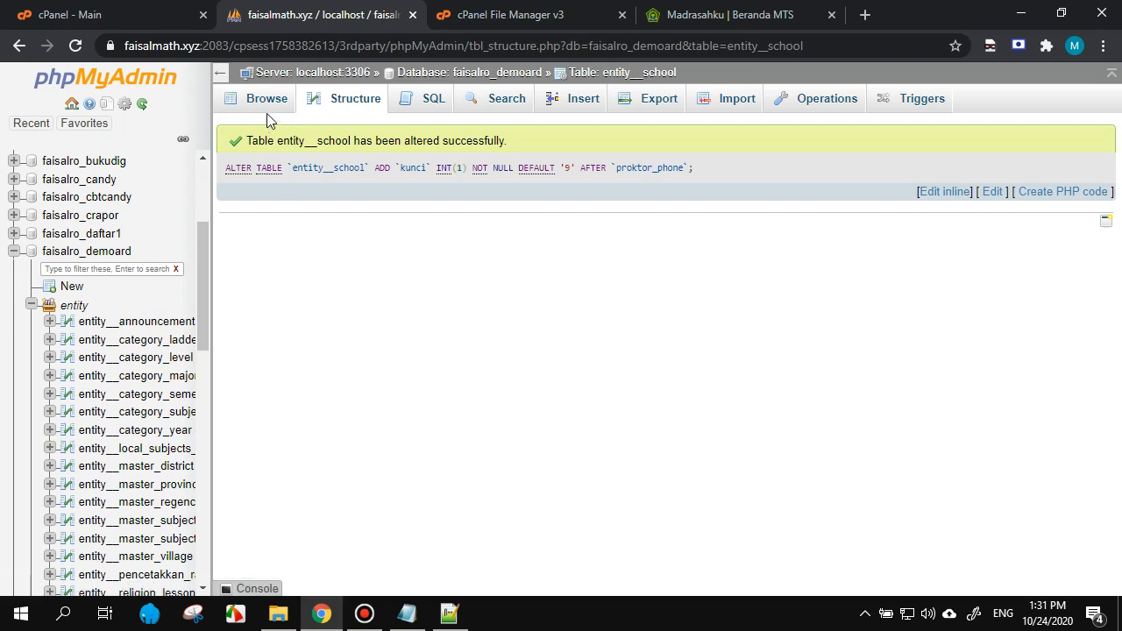
click(262, 100)
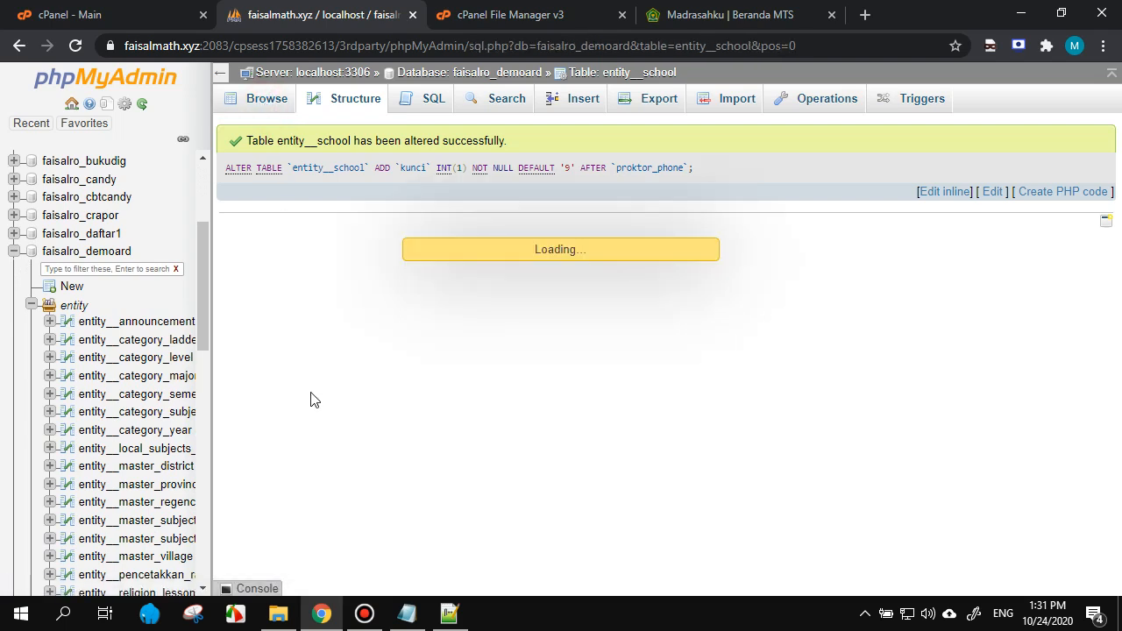
drag(277, 585, 1120, 548)
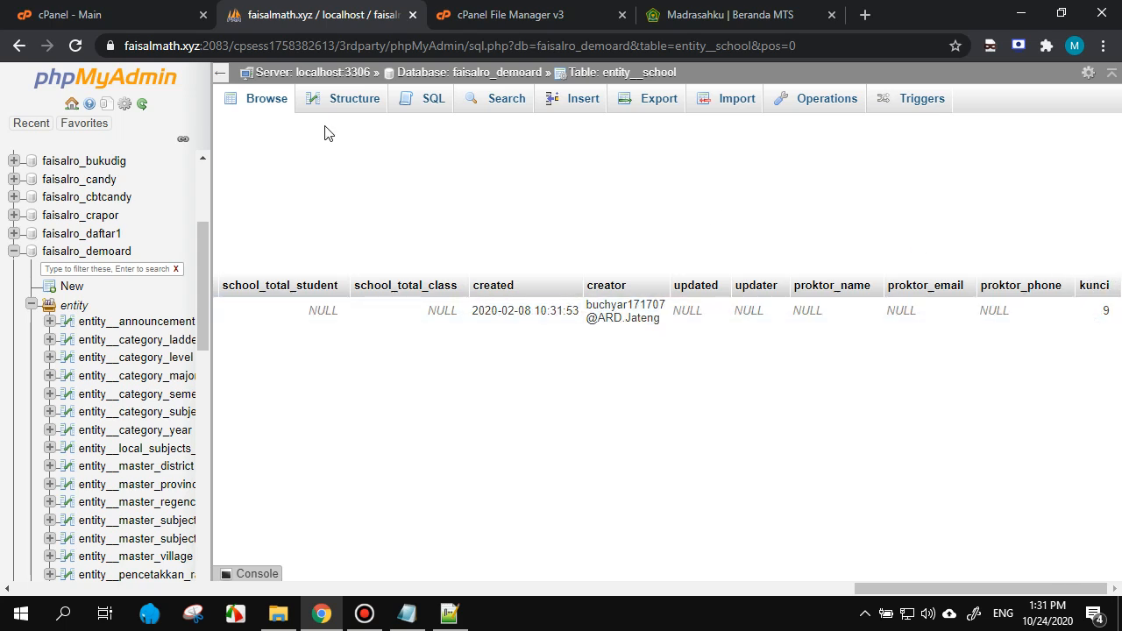
click(354, 102)
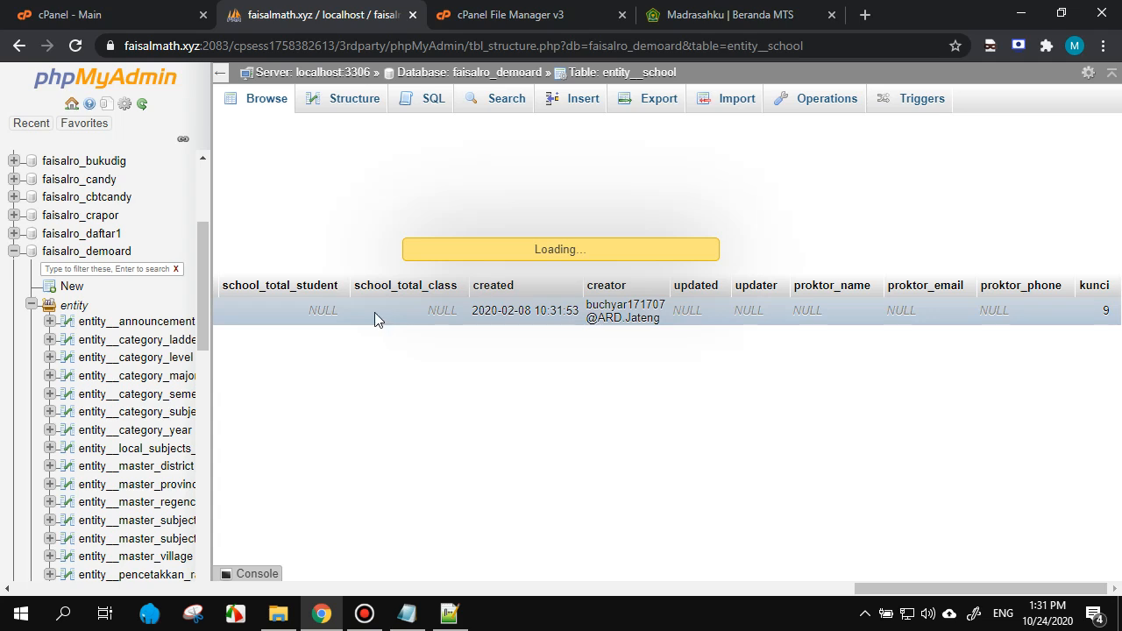
Make kunci a unique index and confirm it appears in the Indexes list.
scroll(364, 317, down, 10)
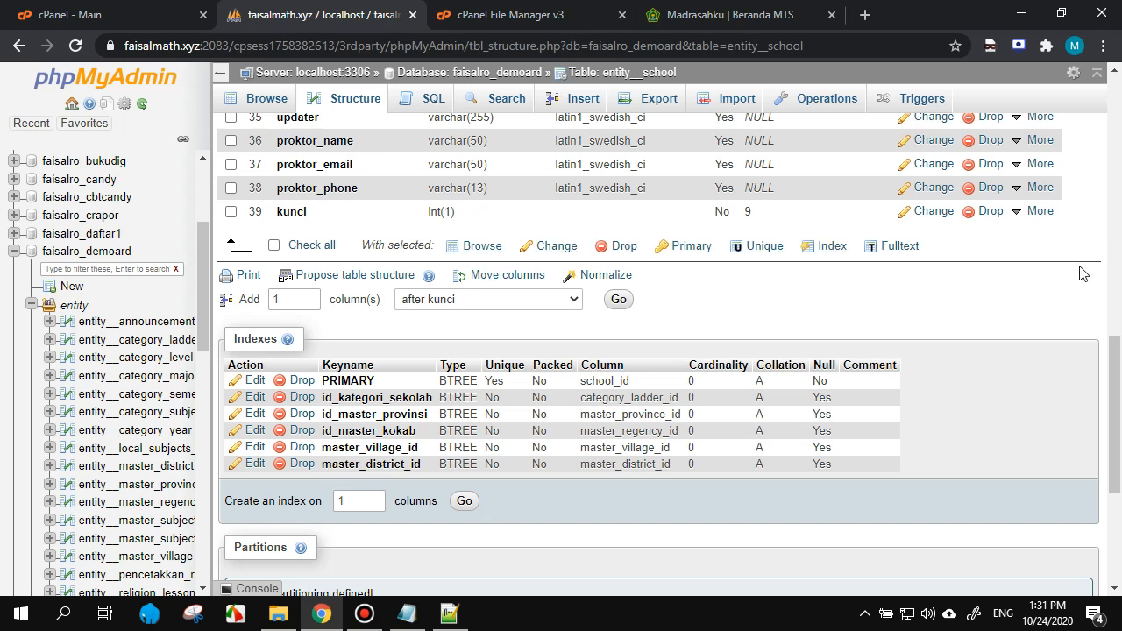
mouse_move(1034, 211)
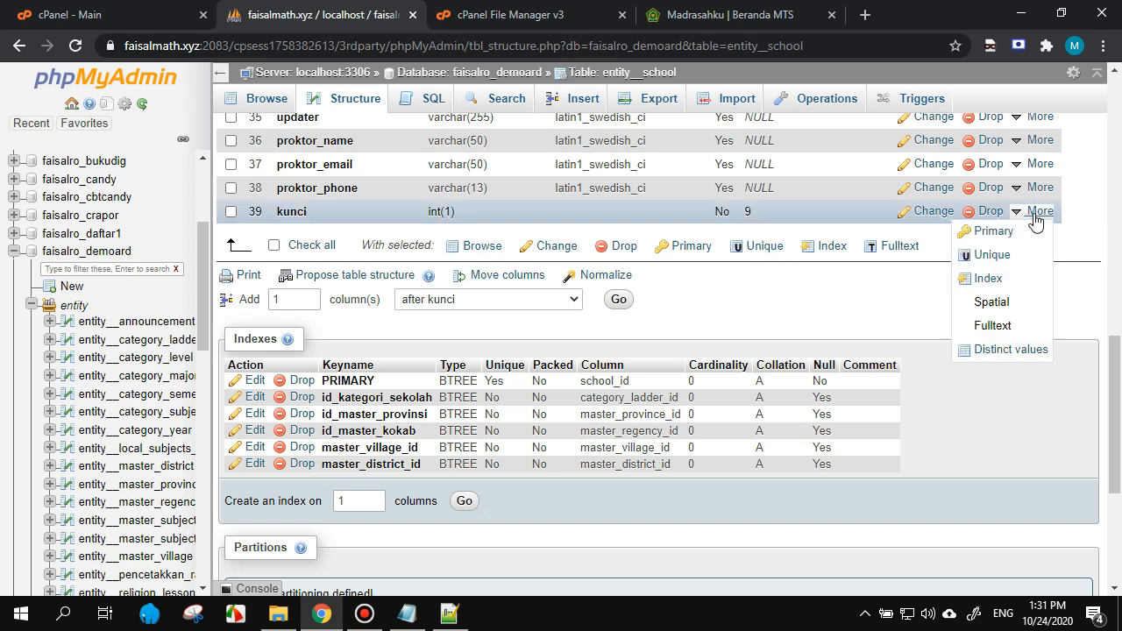
click(993, 256)
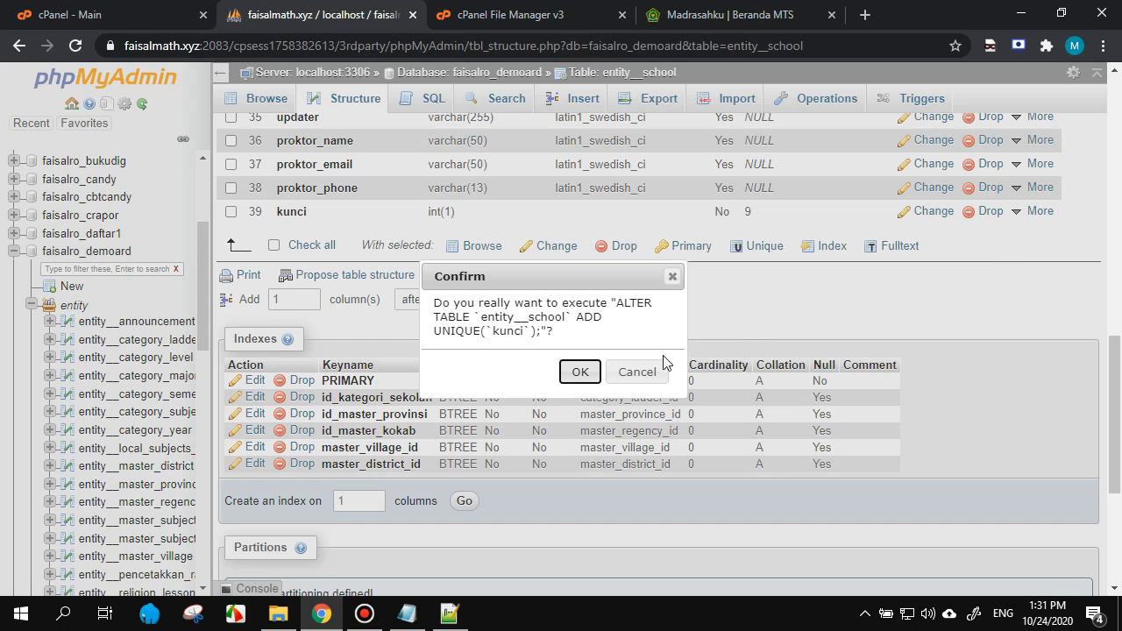
click(580, 373)
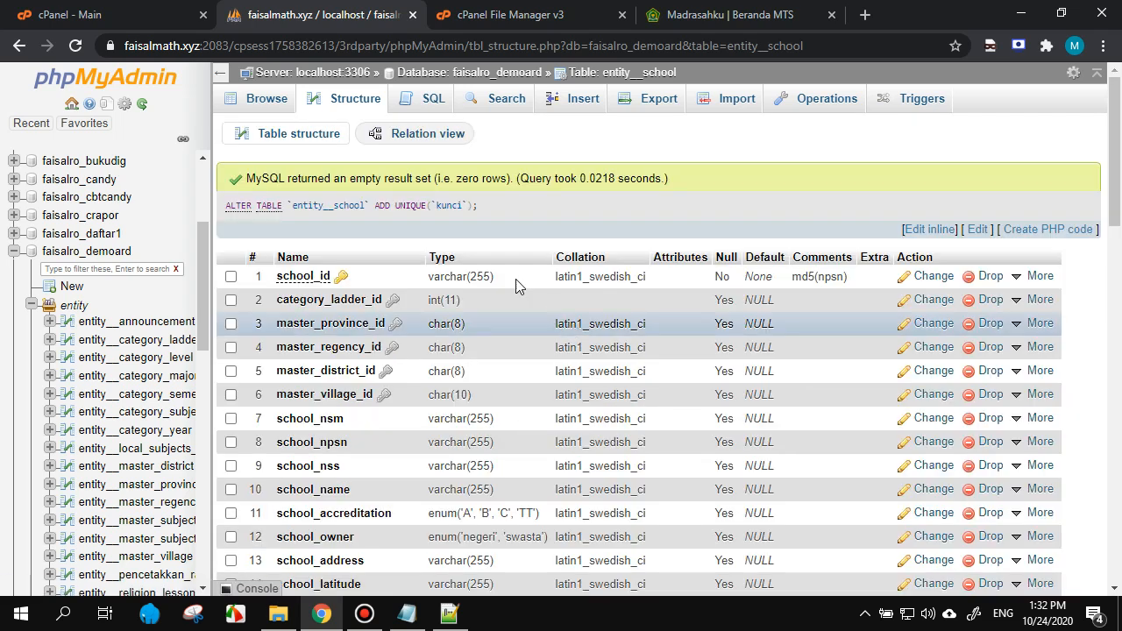
scroll(710, 286, down, 11)
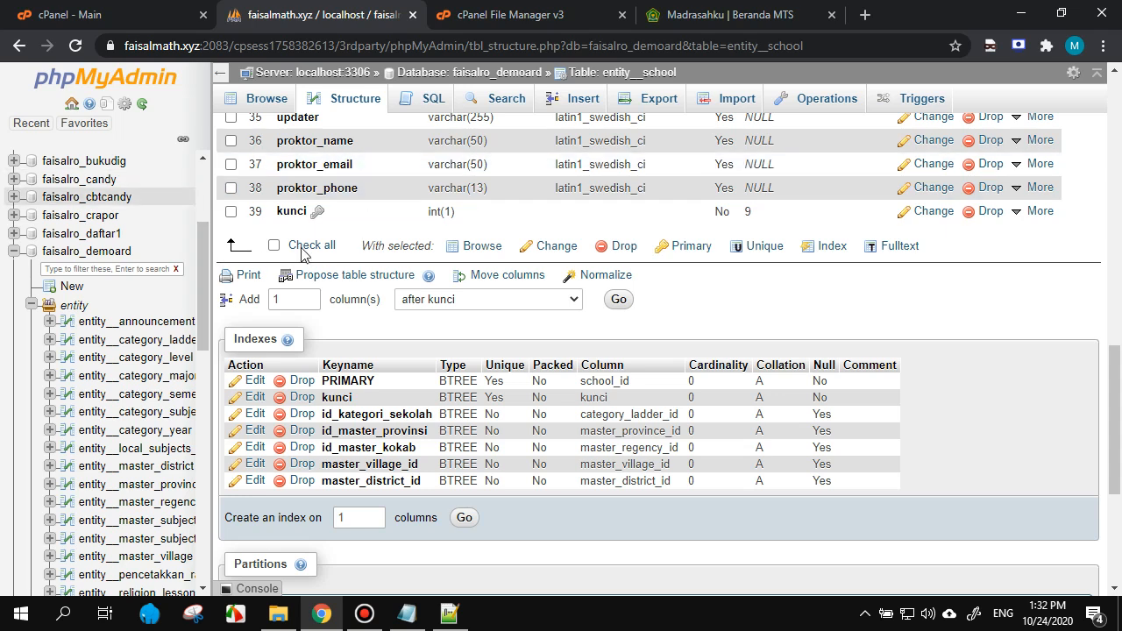
click(689, 16)
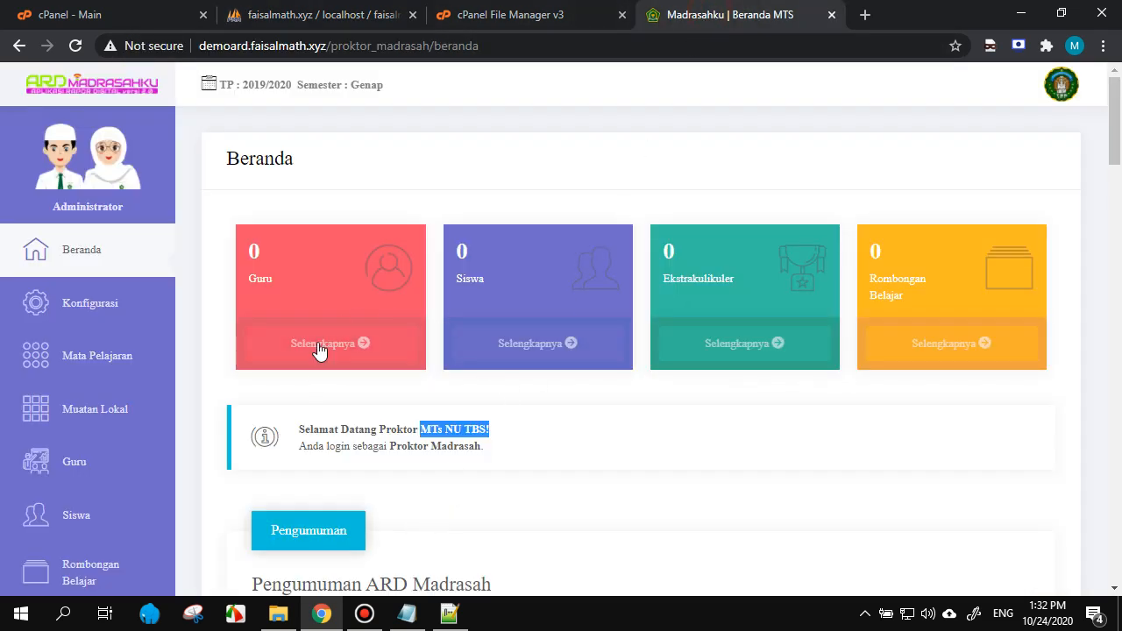
Log out of the proctor account via the top-right avatar menu.
click(1061, 84)
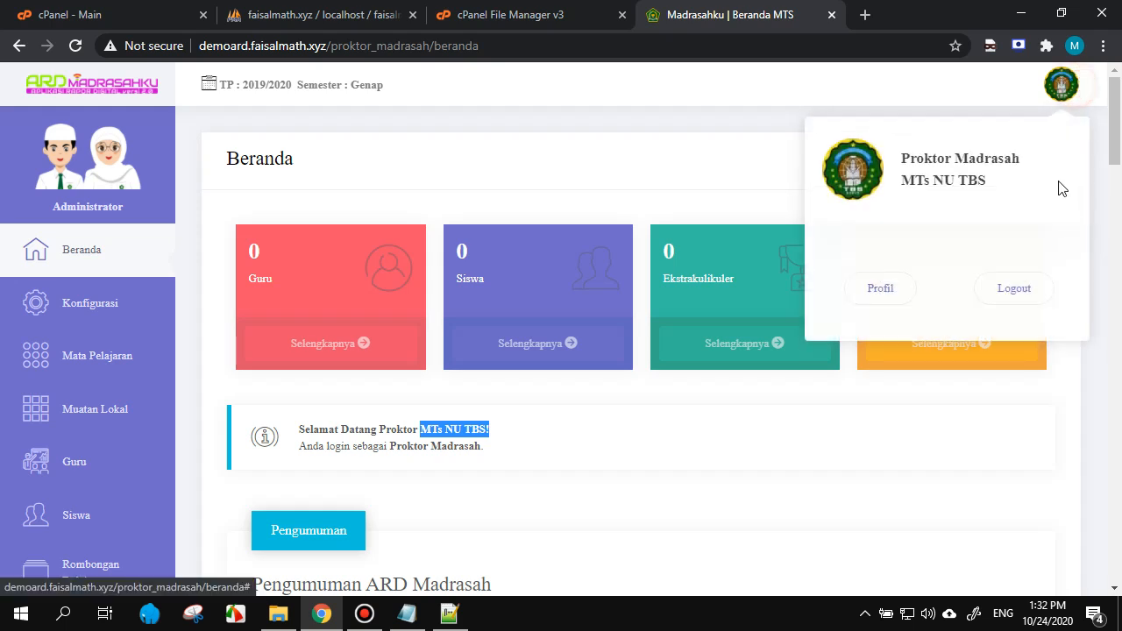
click(1018, 289)
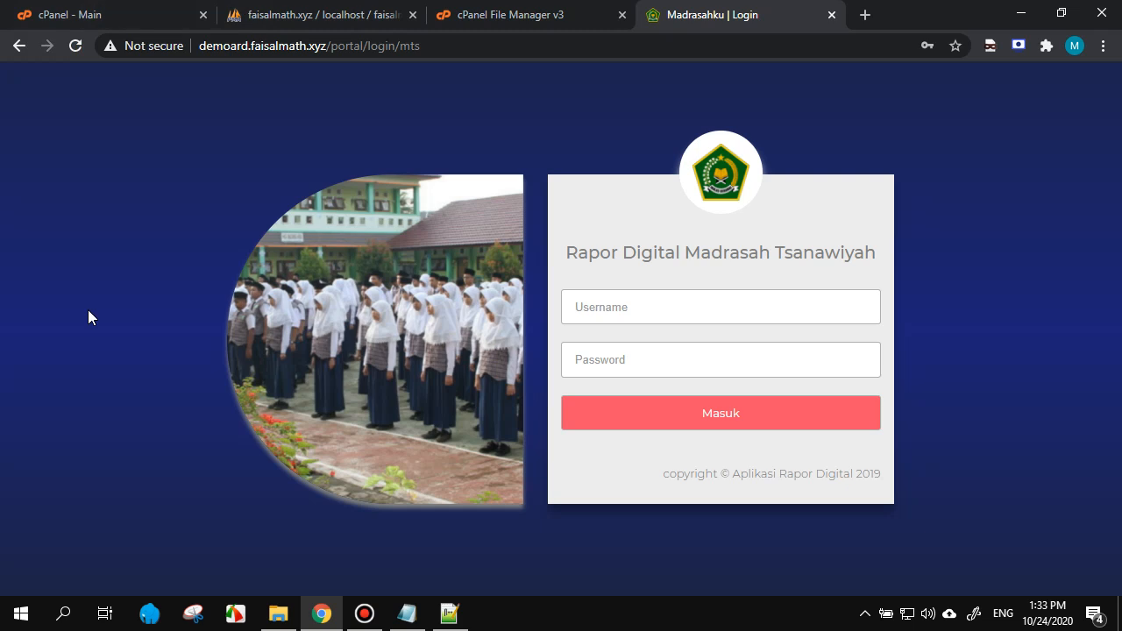
Upload Desktop\config.php into demoard's application/config folder, overwriting the existing file.
click(87, 9)
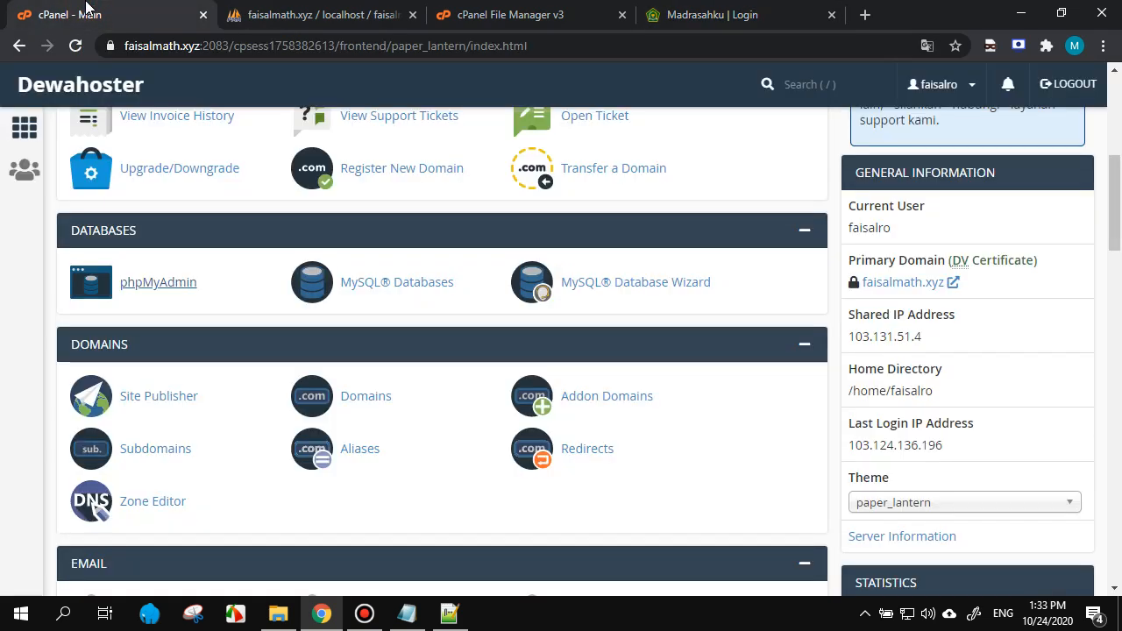
scroll(196, 350, up, 5)
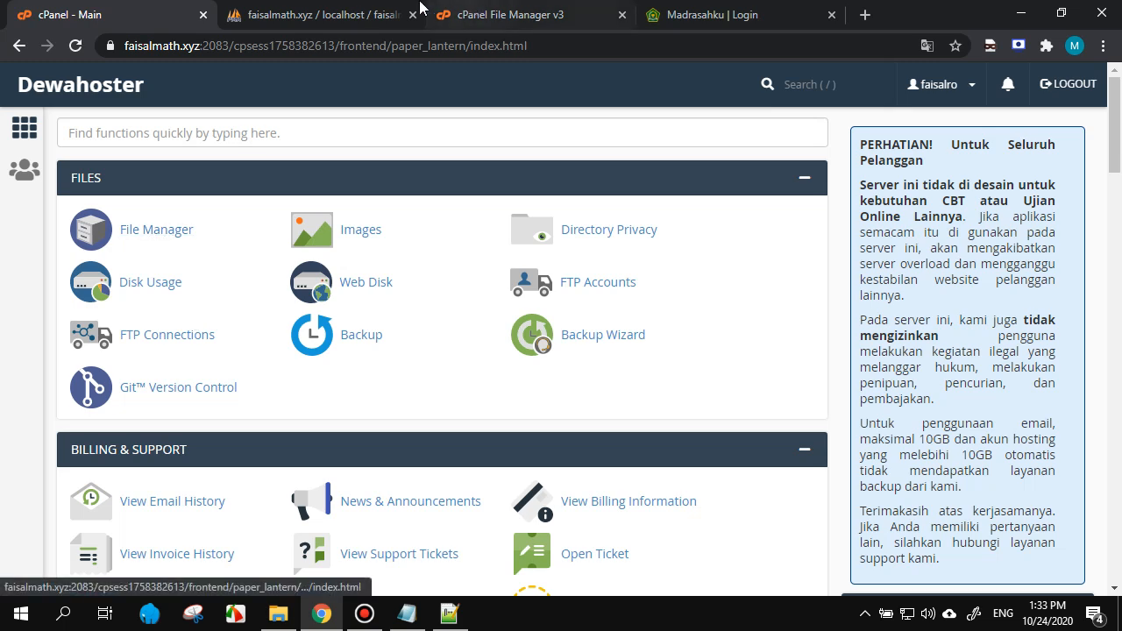
click(493, 15)
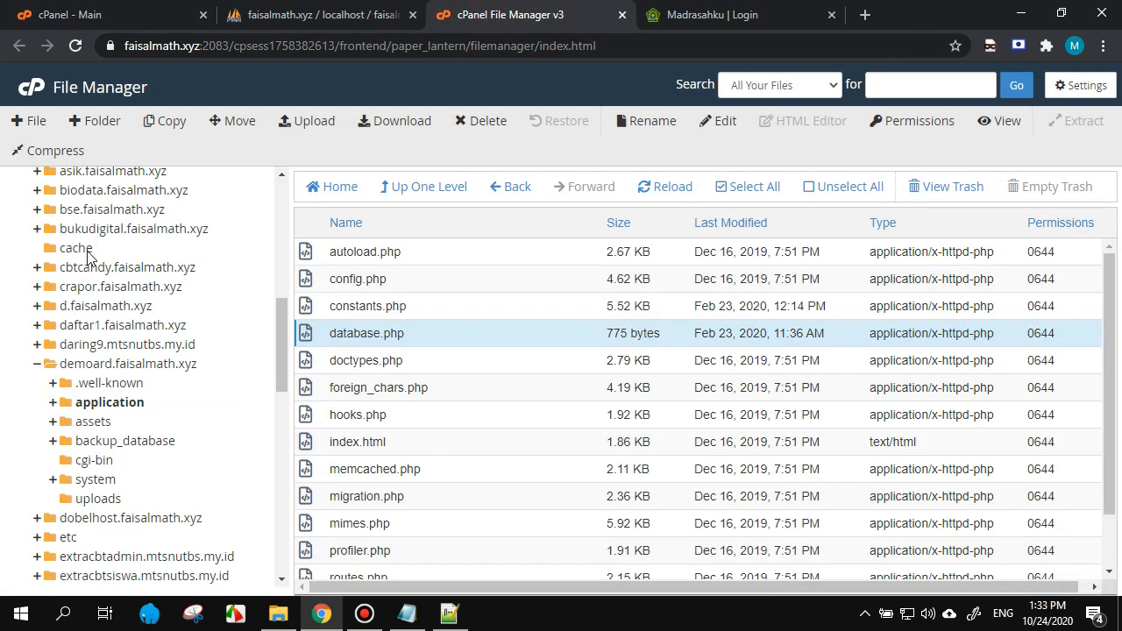
click(342, 292)
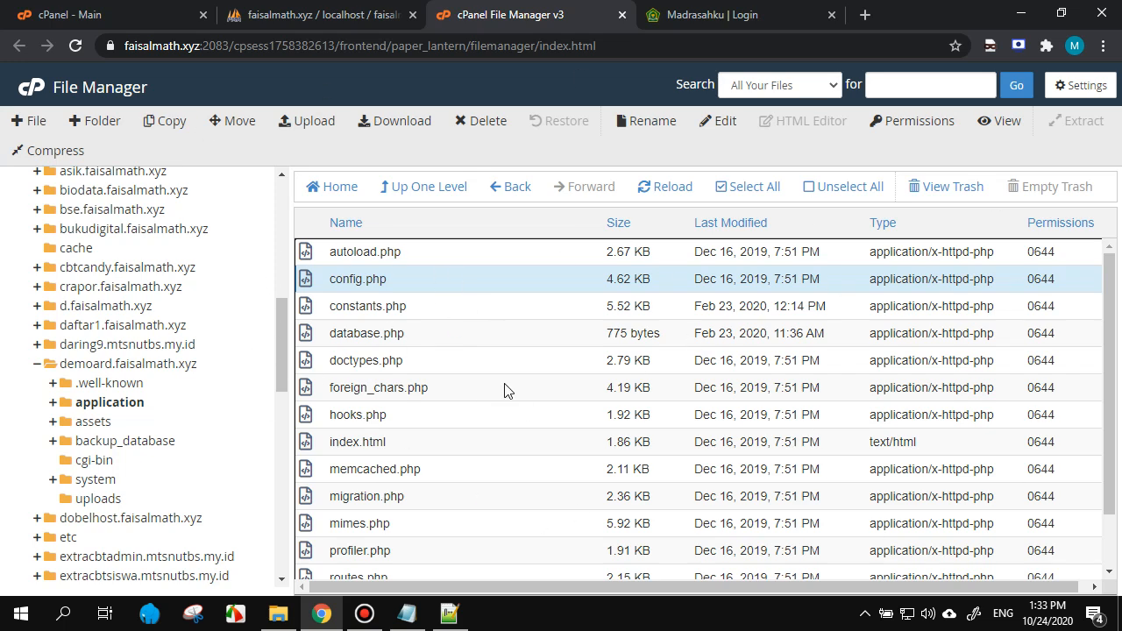
click(298, 123)
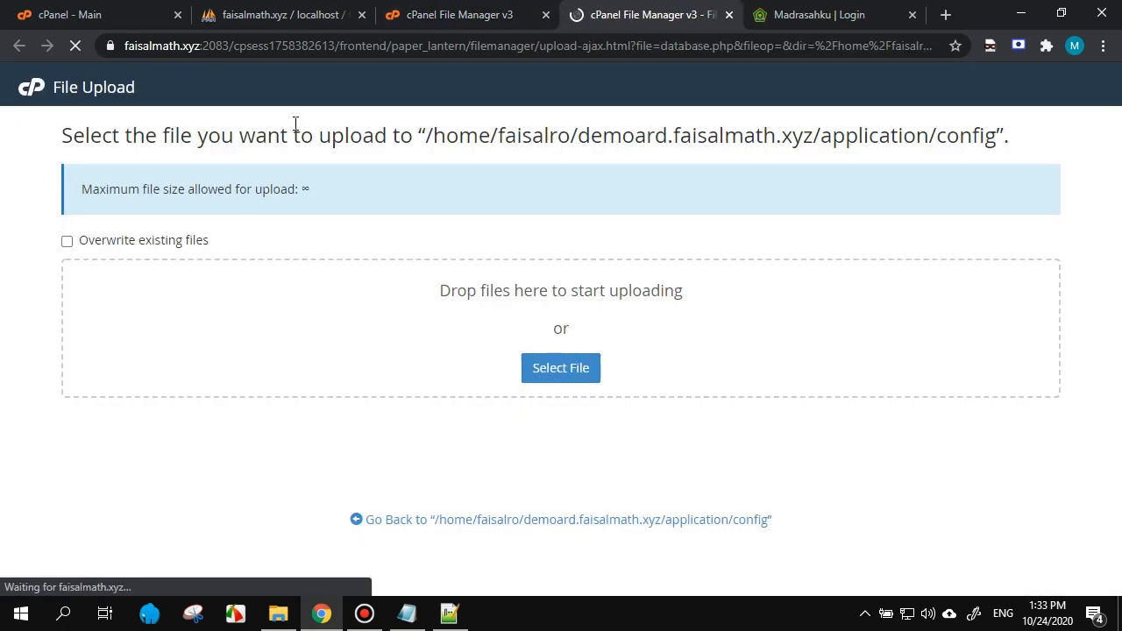
click(583, 368)
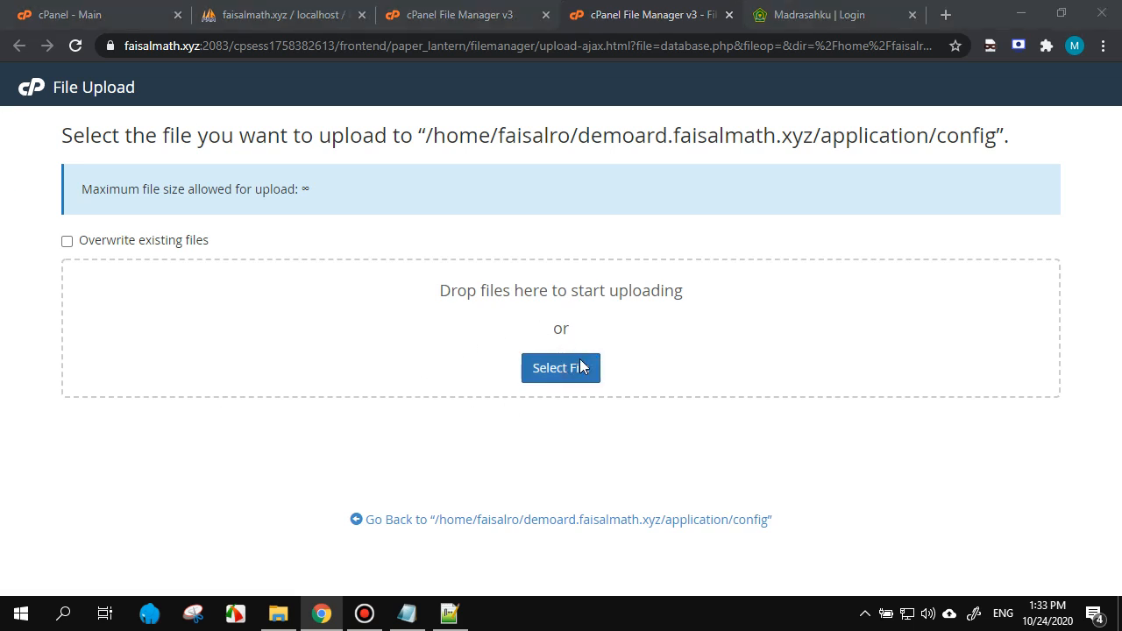
click(91, 145)
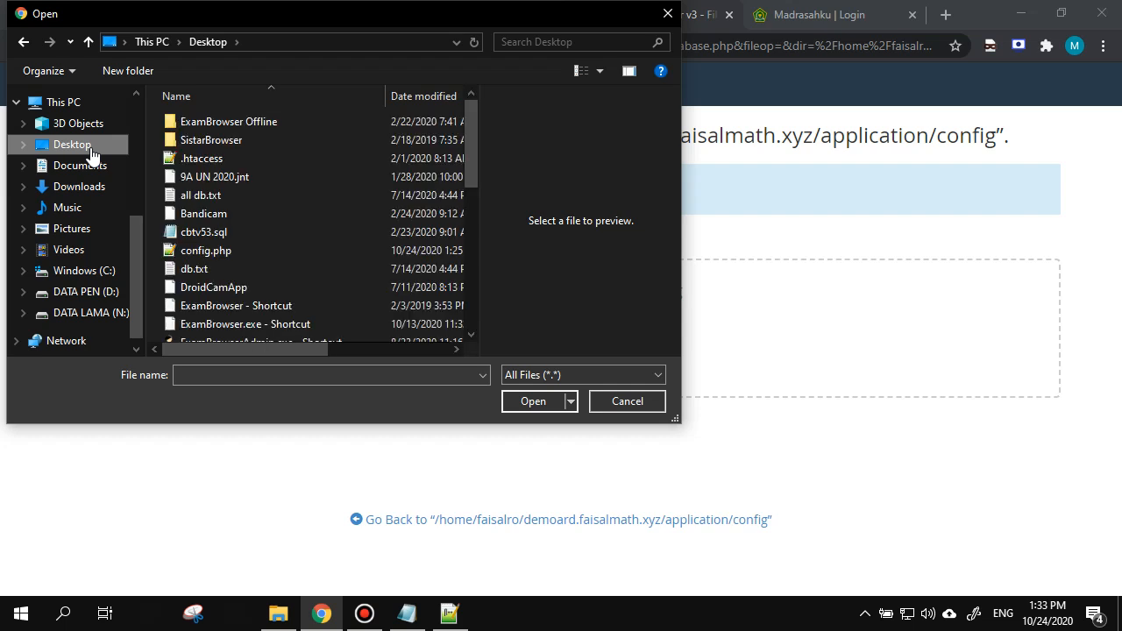
click(258, 250)
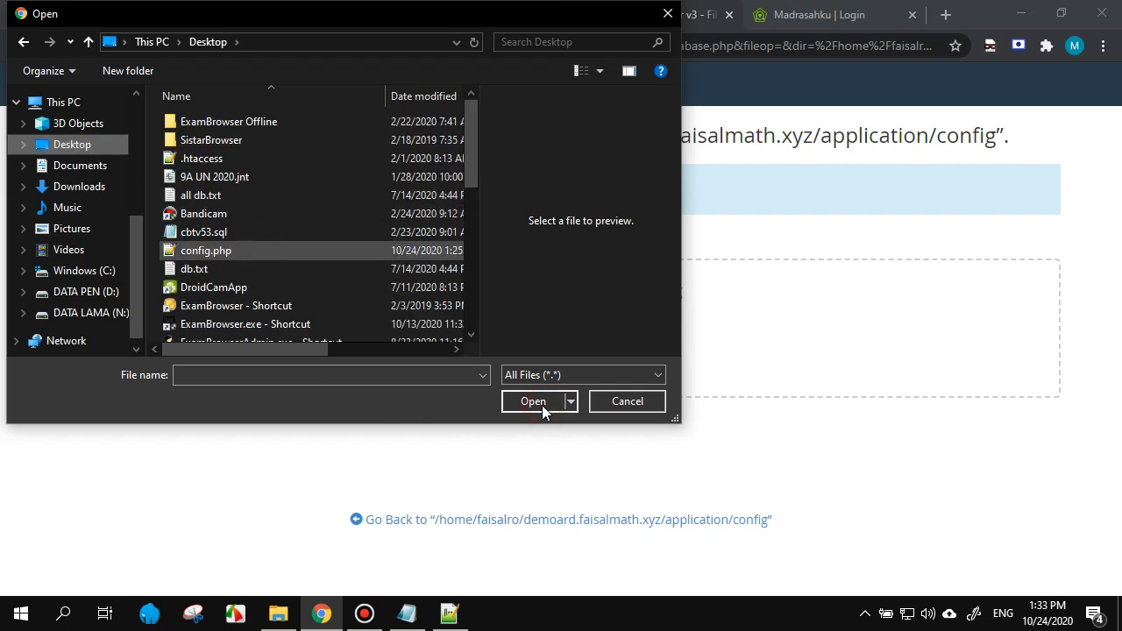
click(541, 404)
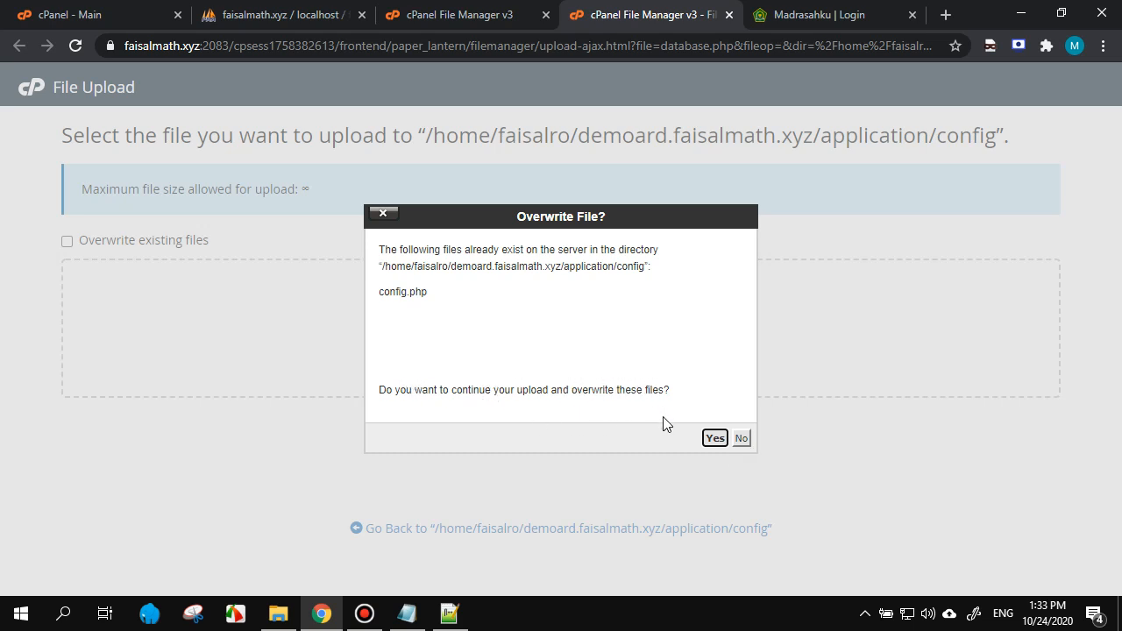
click(715, 439)
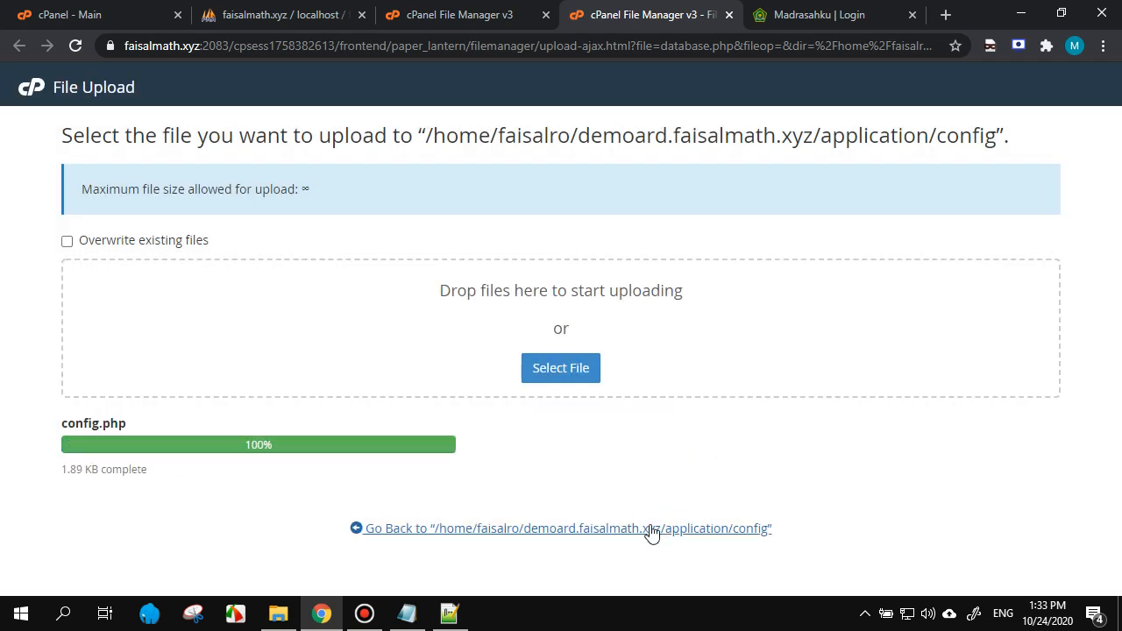
click(800, 15)
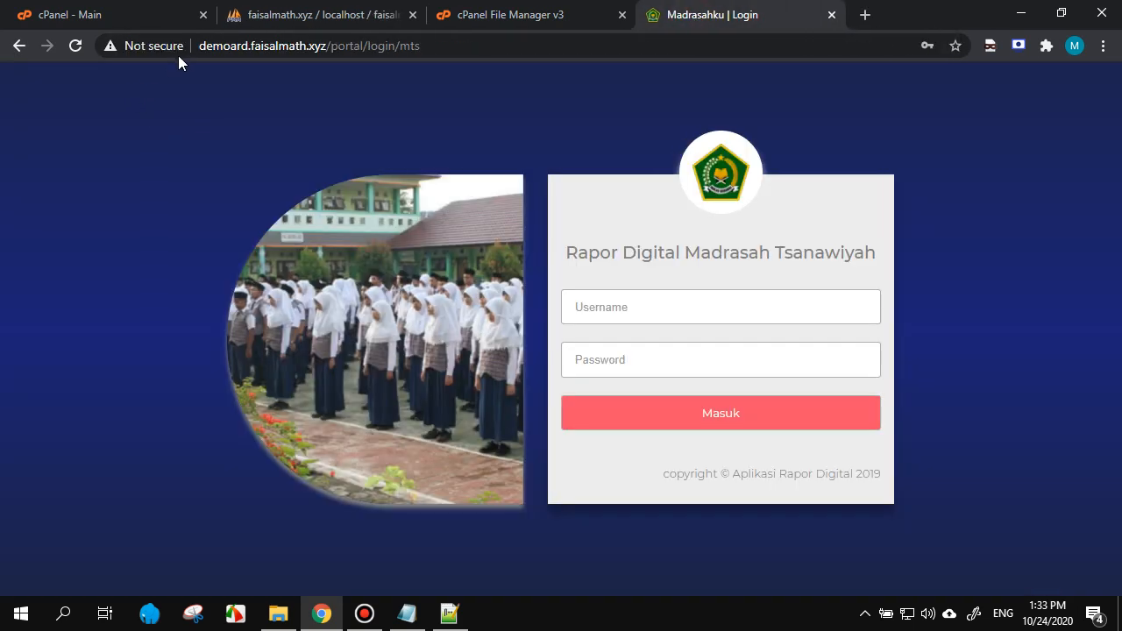
click(206, 46)
click(206, 46)
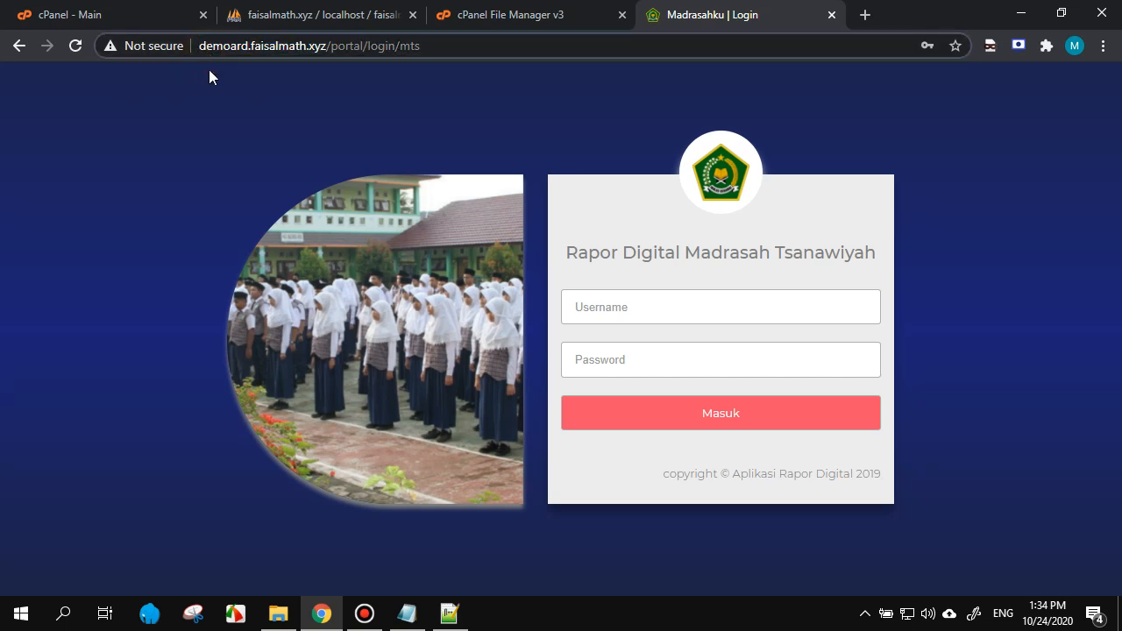
text(https://)
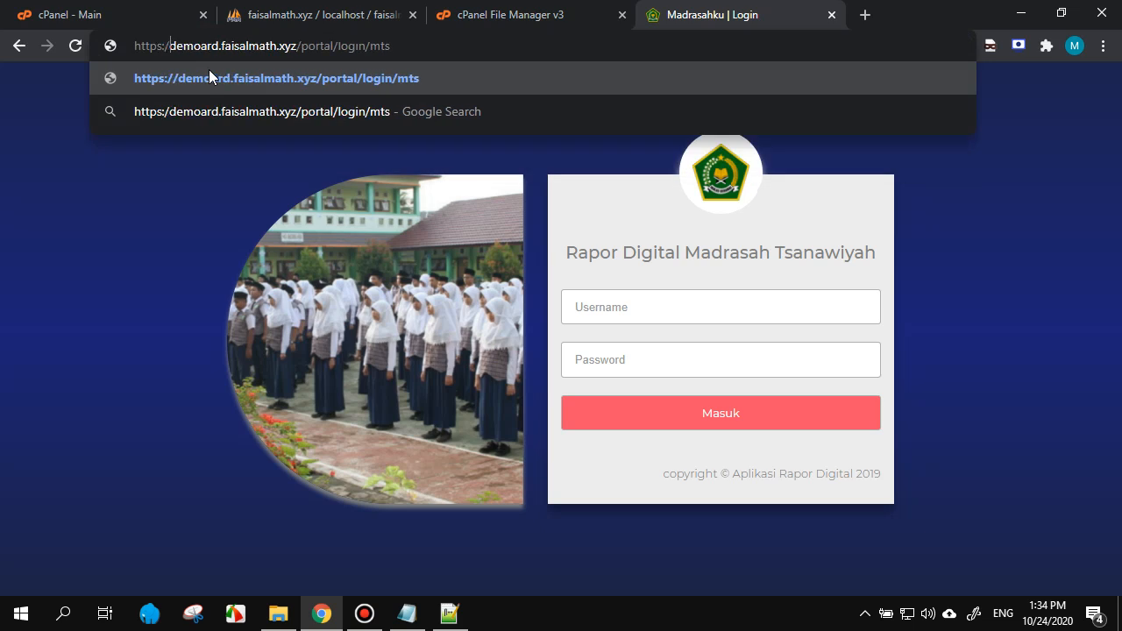
key(Return)
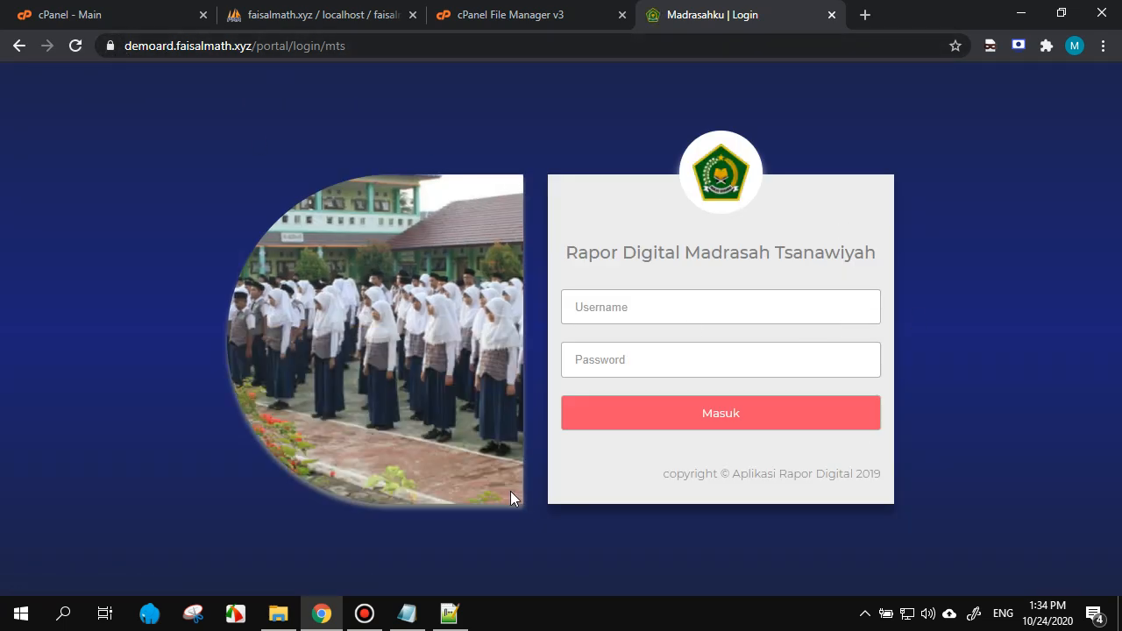
Remove portal/login/mts from the address to load the demoard site root.
drag(377, 48, 256, 60)
key(BackSpace)
key(Return)
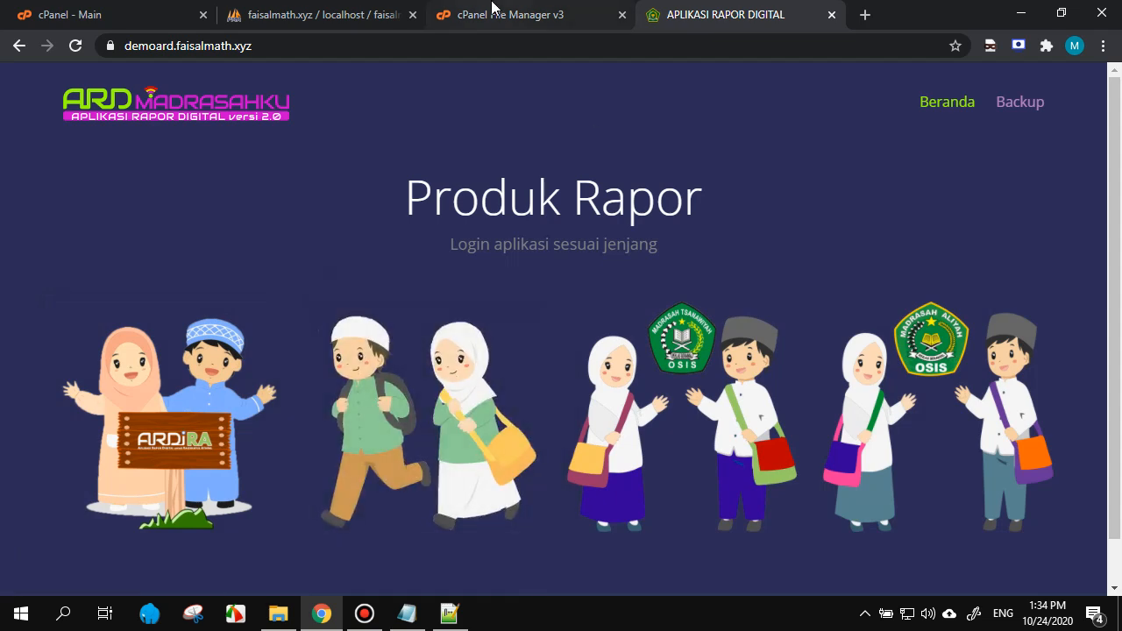
mouse_move(492, 3)
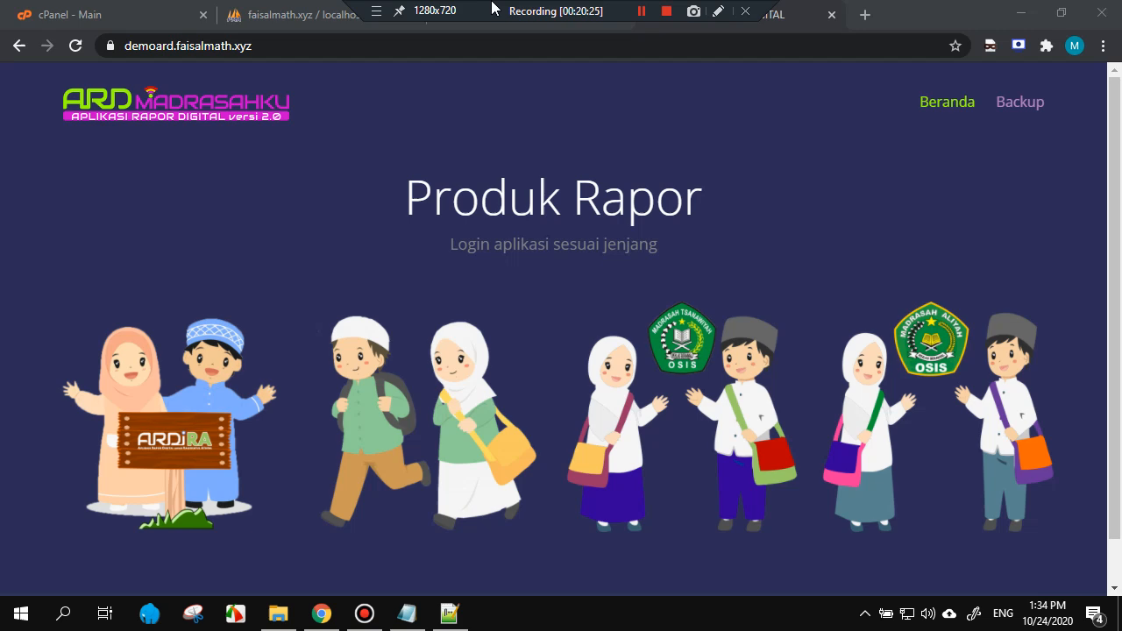